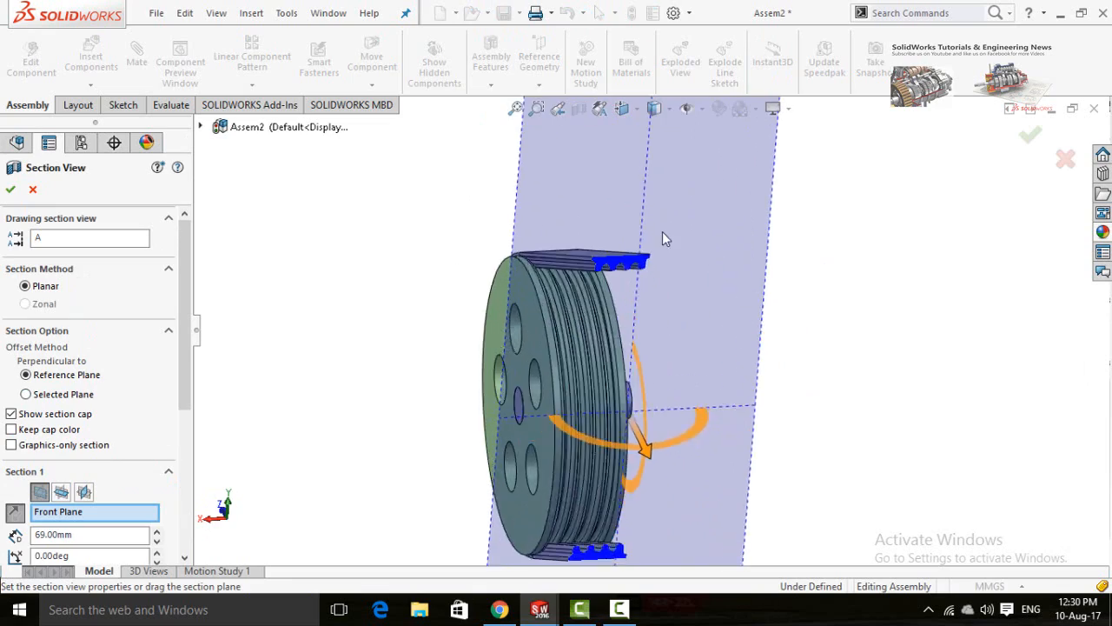
middle_drag(688, 340, 688, 368)
scroll(661, 370, up, 2)
scroll(806, 290, down, 4)
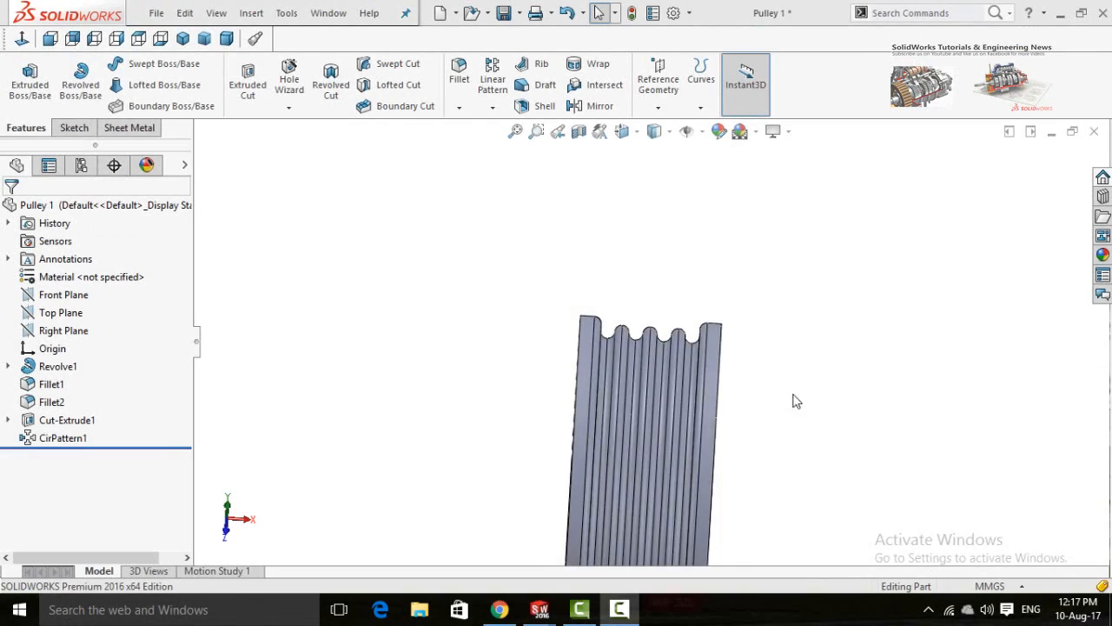
Look over the grooved Pulley 1 part, switch to the Shaft 1 part and inspect it.
middle_drag(794, 398, 787, 461)
mouse_move(540, 609)
click(617, 587)
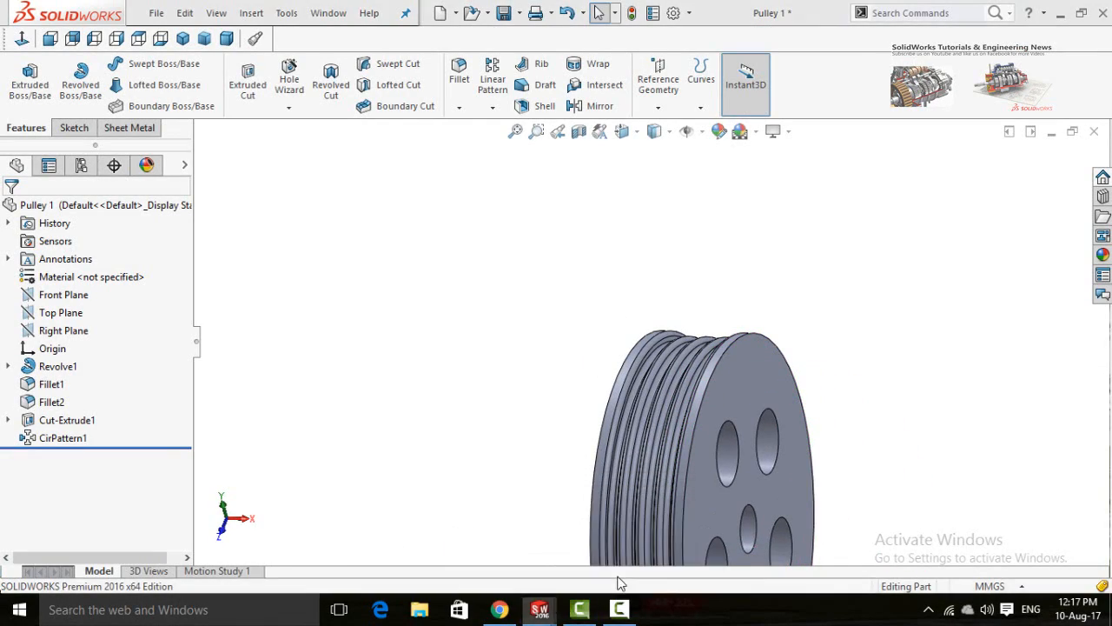
middle_drag(464, 408, 489, 462)
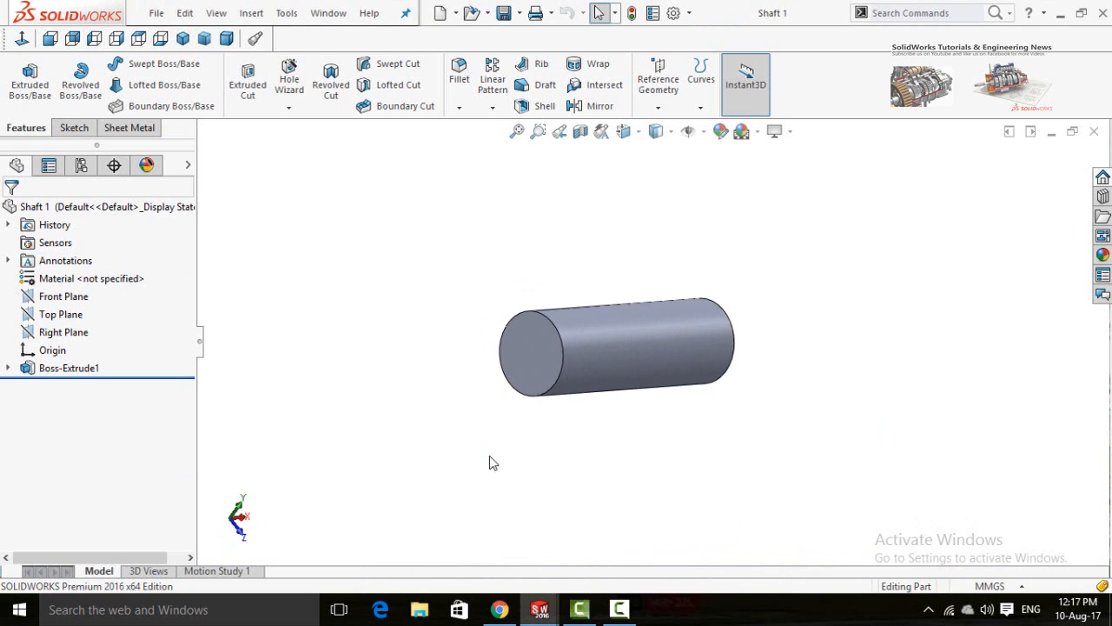
Create a new assembly document and place Shaft 1 in it as the first component.
click(155, 14)
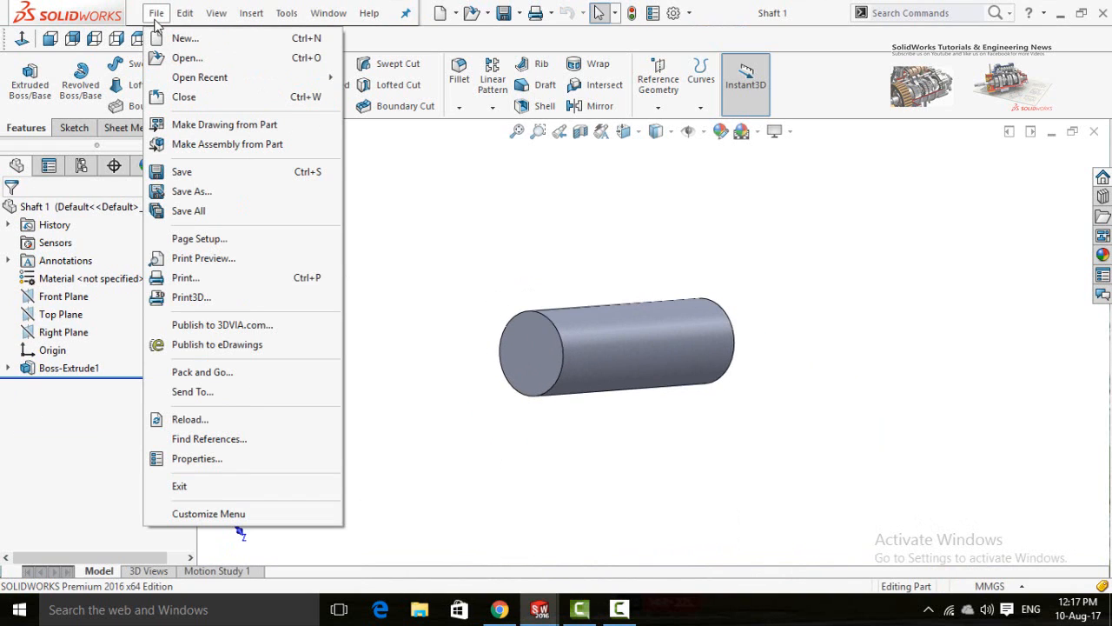
click(183, 39)
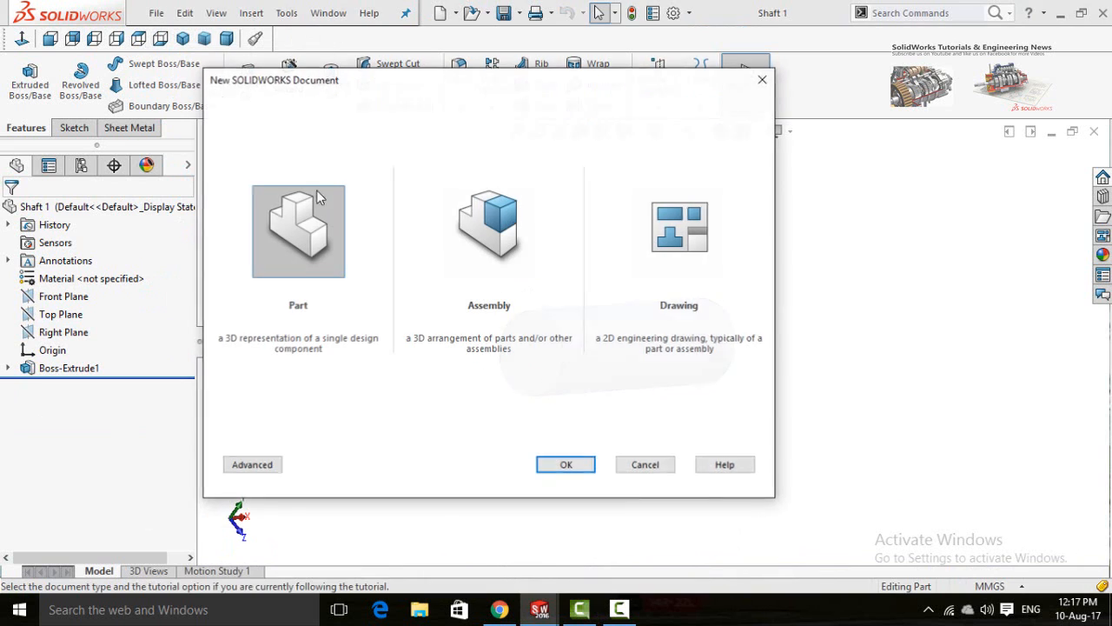
double_click(485, 250)
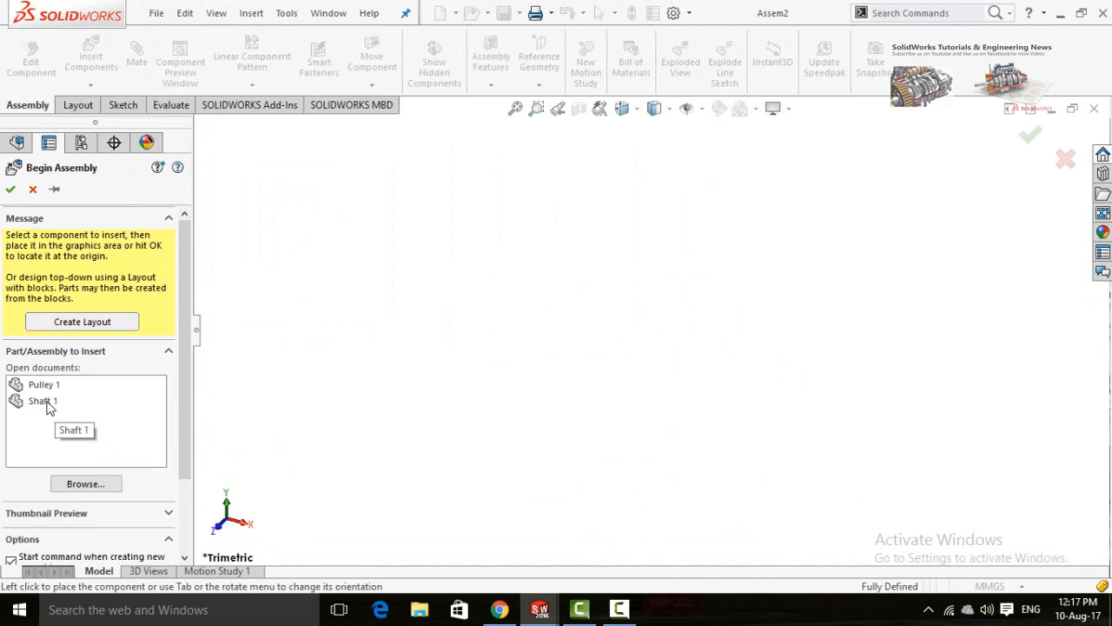
click(45, 401)
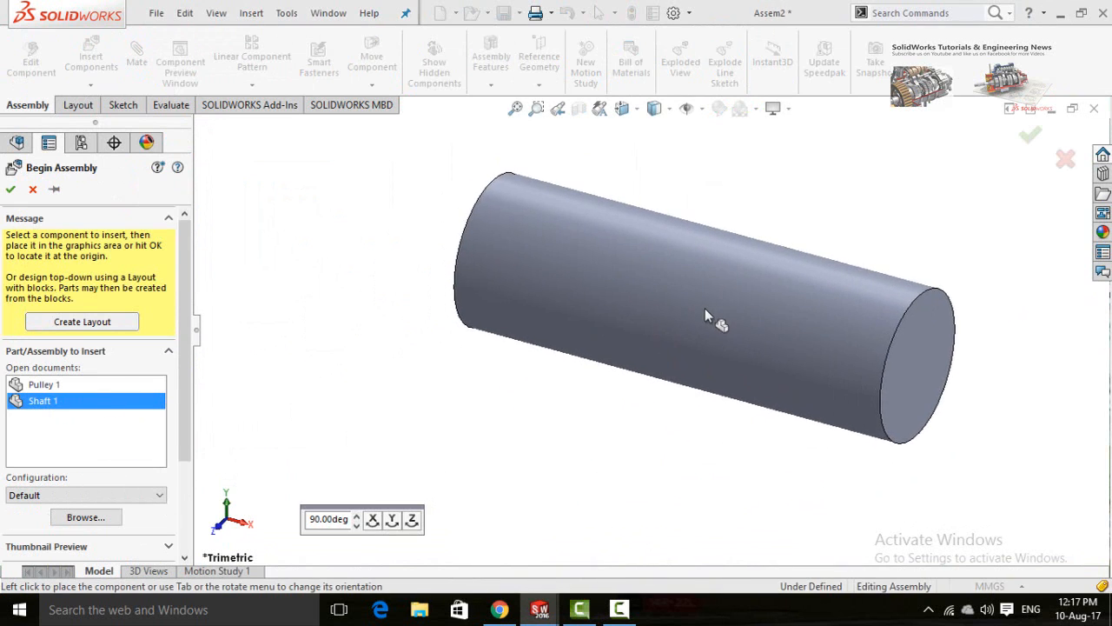
click(706, 314)
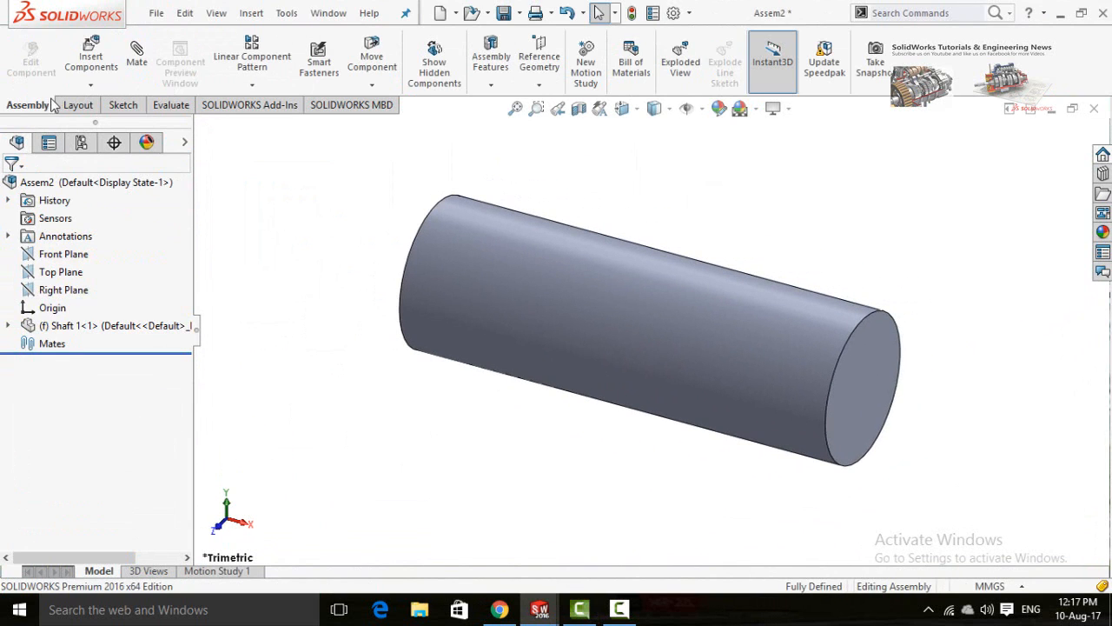
Insert Pulley 1 into the assembly, placing it in free space beside the shaft.
click(91, 68)
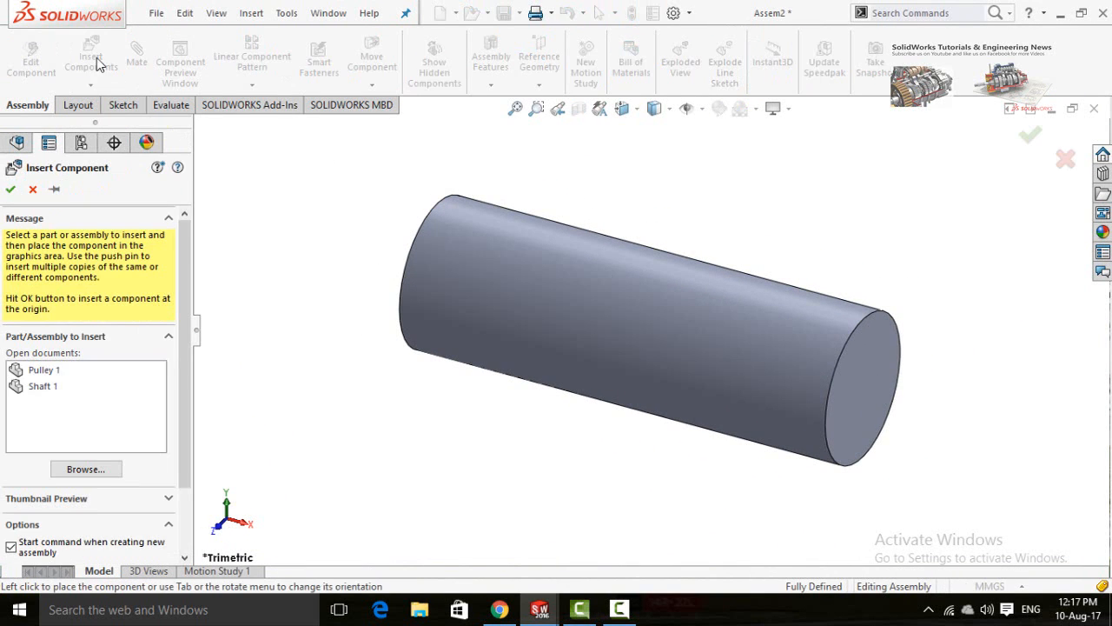
click(45, 370)
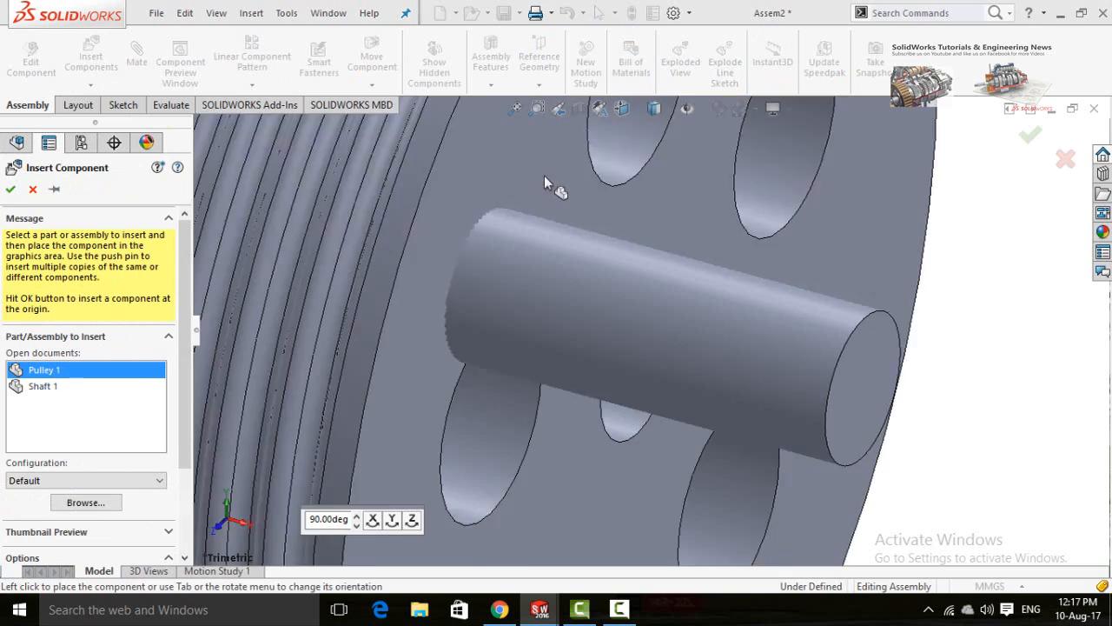
scroll(788, 270, up, 4)
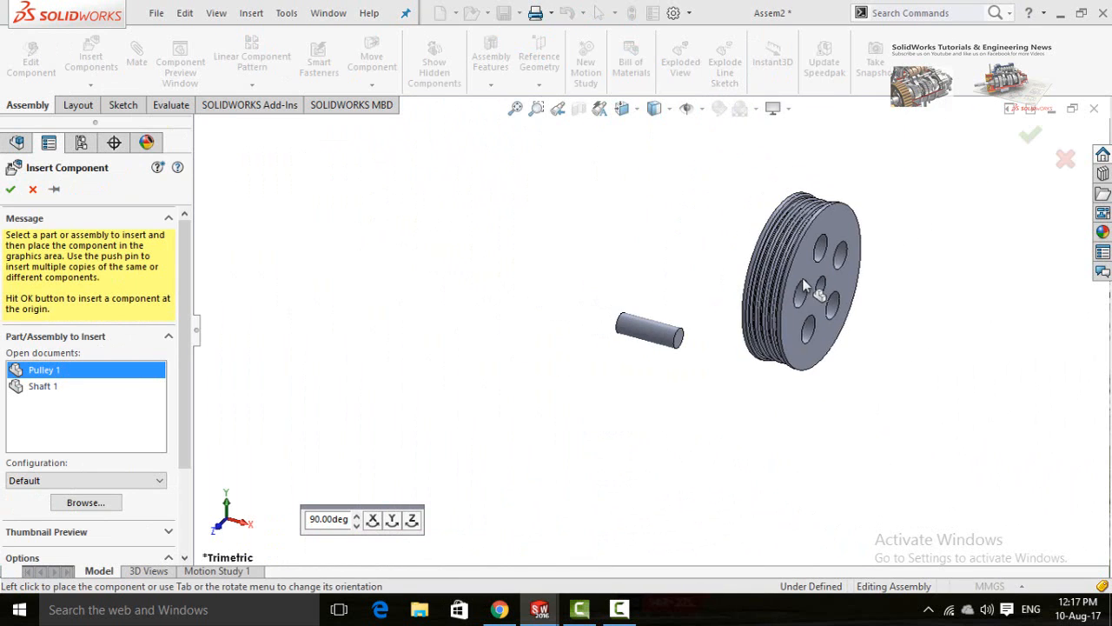
click(807, 274)
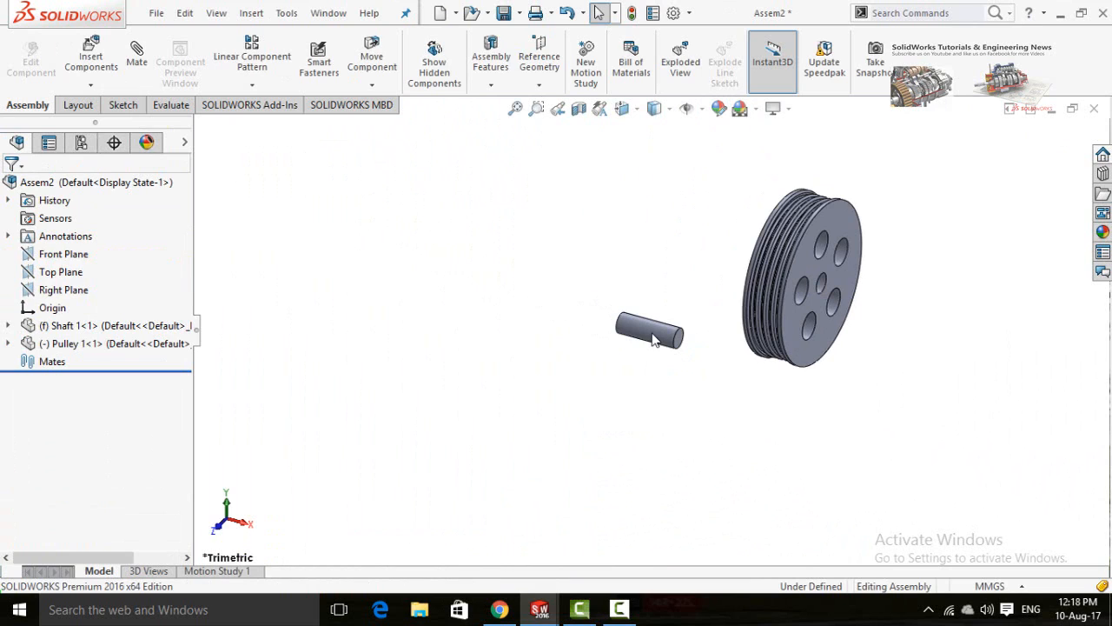
Create a second copy of both the shaft and the pulley, placing each below its original.
ctrl+drag(653, 339, 640, 373)
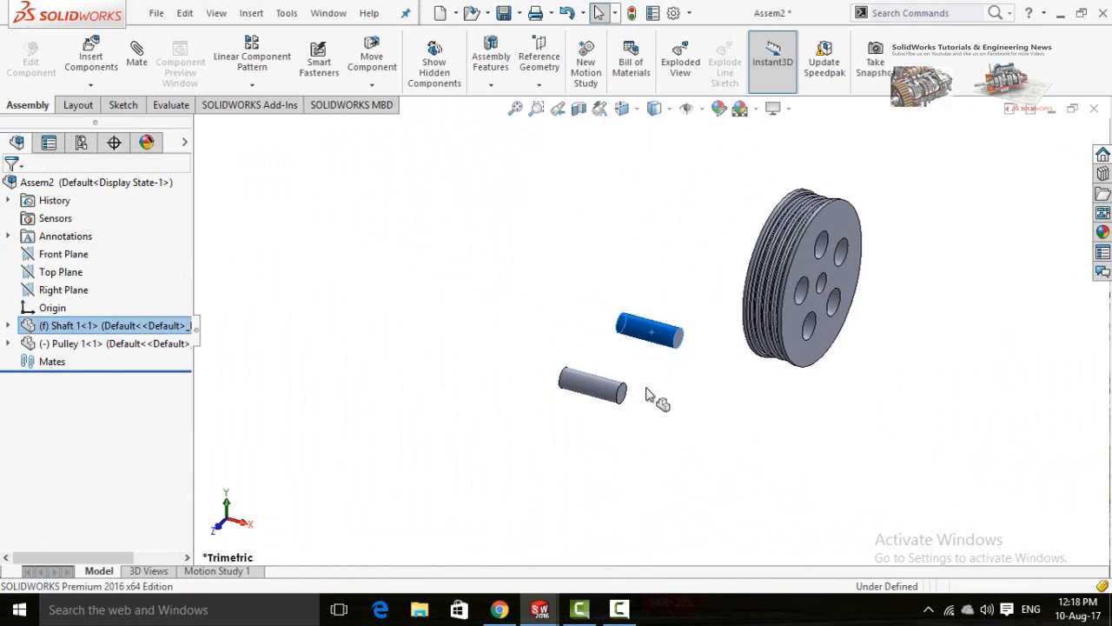
click(755, 403)
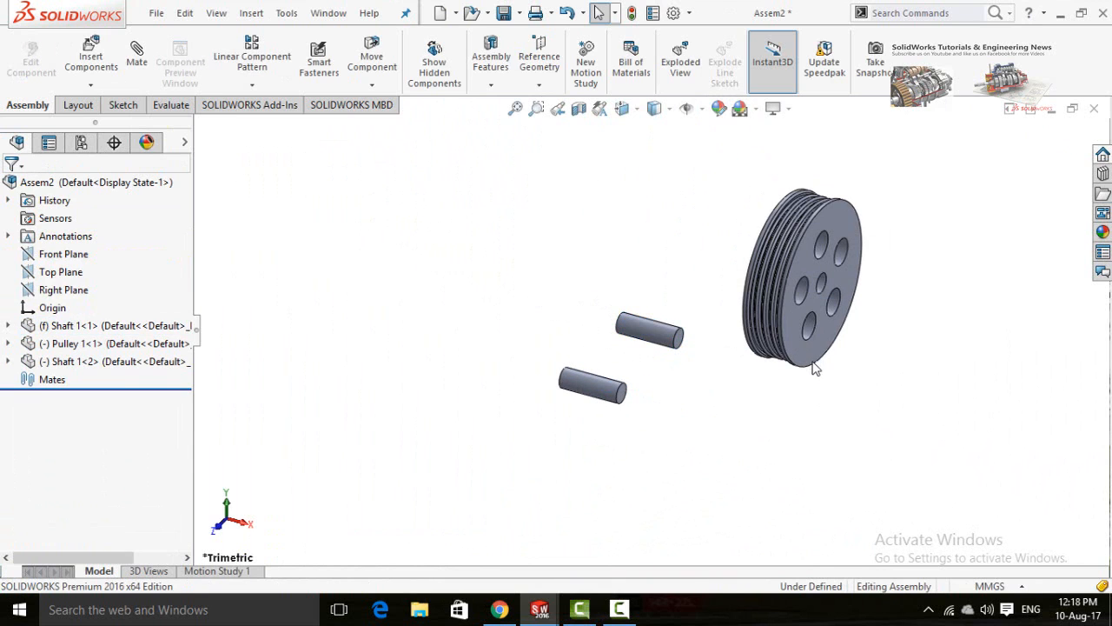
ctrl+drag(814, 367, 811, 563)
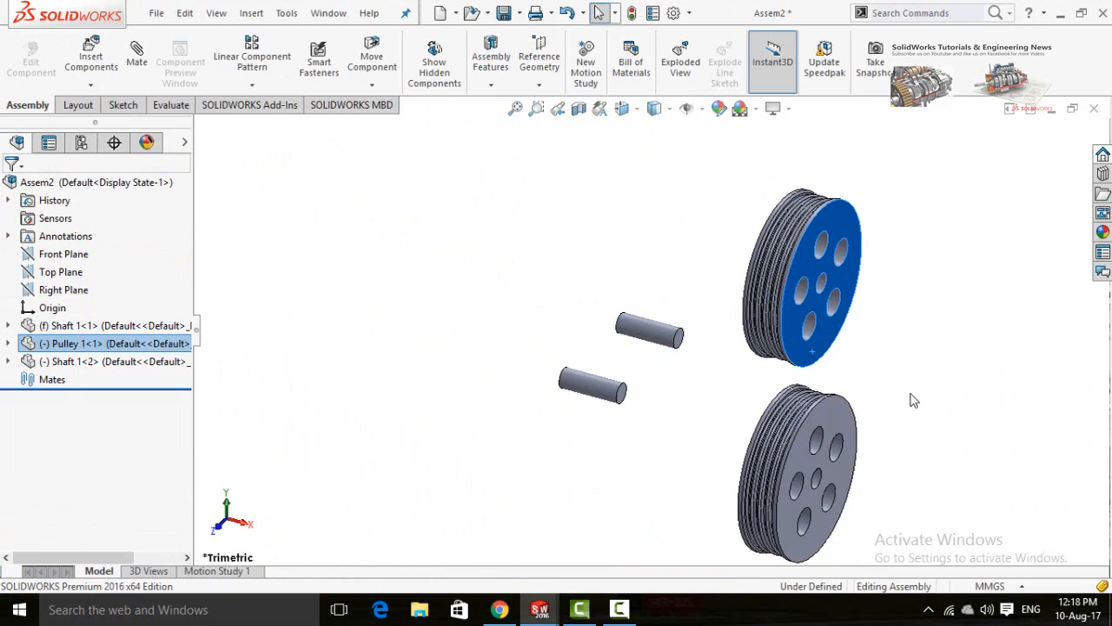
scroll(910, 394, up, 4)
click(758, 378)
scroll(712, 327, down, 3)
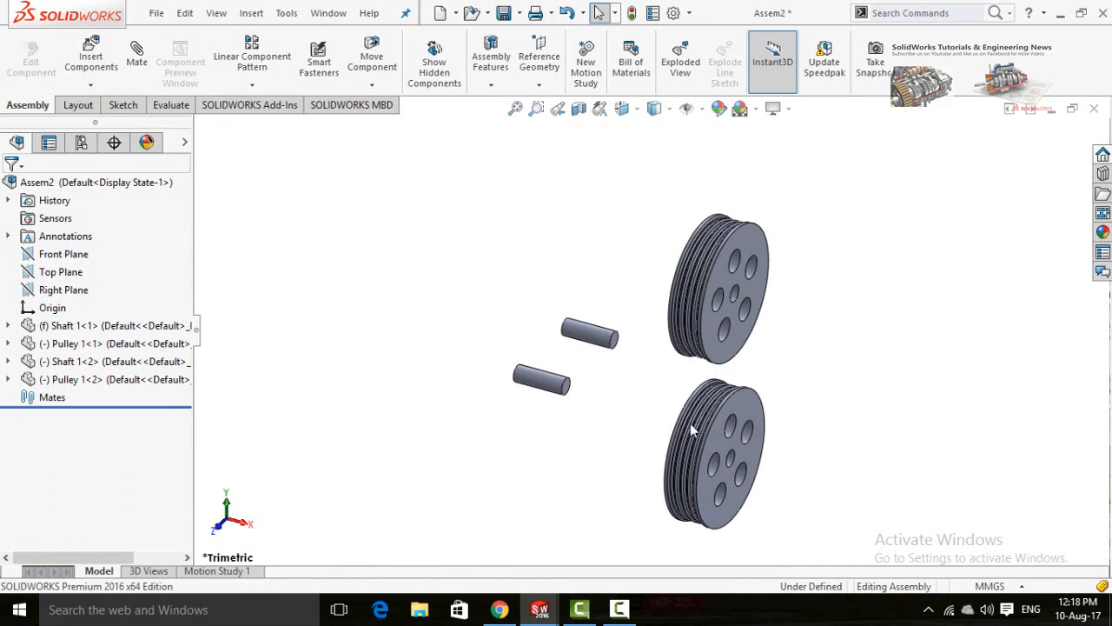
Add a concentric mate between the copied shaft's cylindrical face and the centre bore of the lower pulley.
click(544, 382)
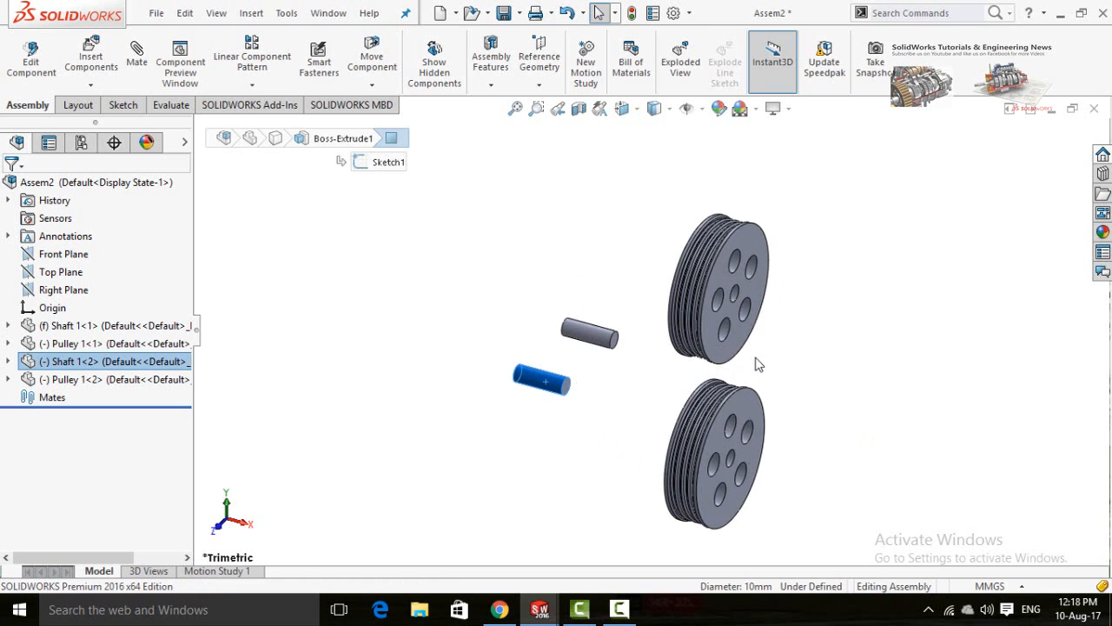
scroll(780, 485, down, 5)
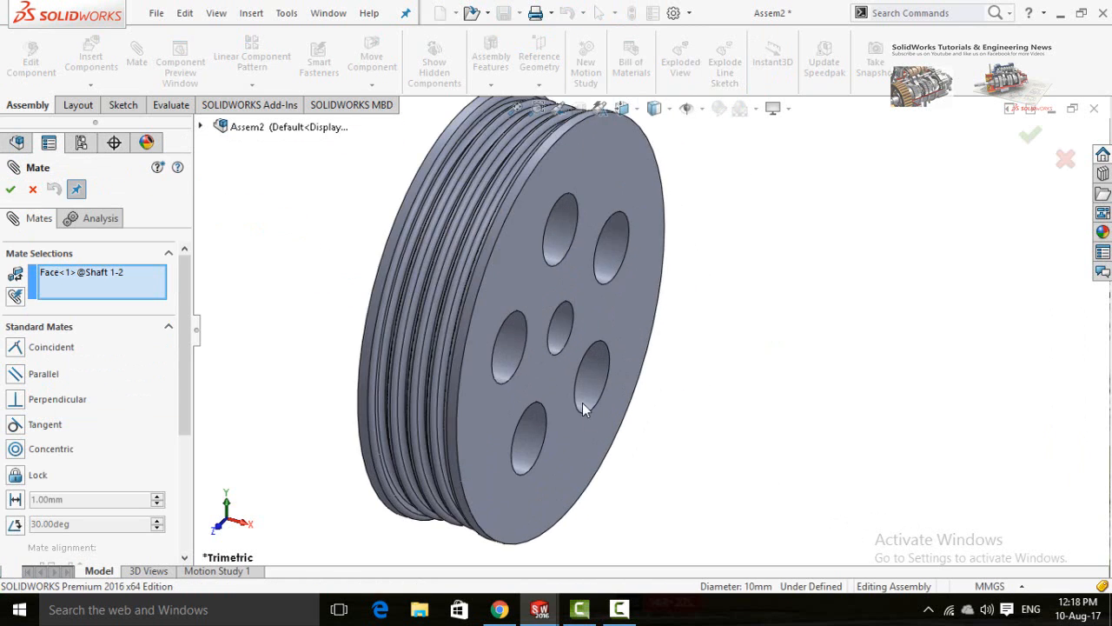
click(559, 332)
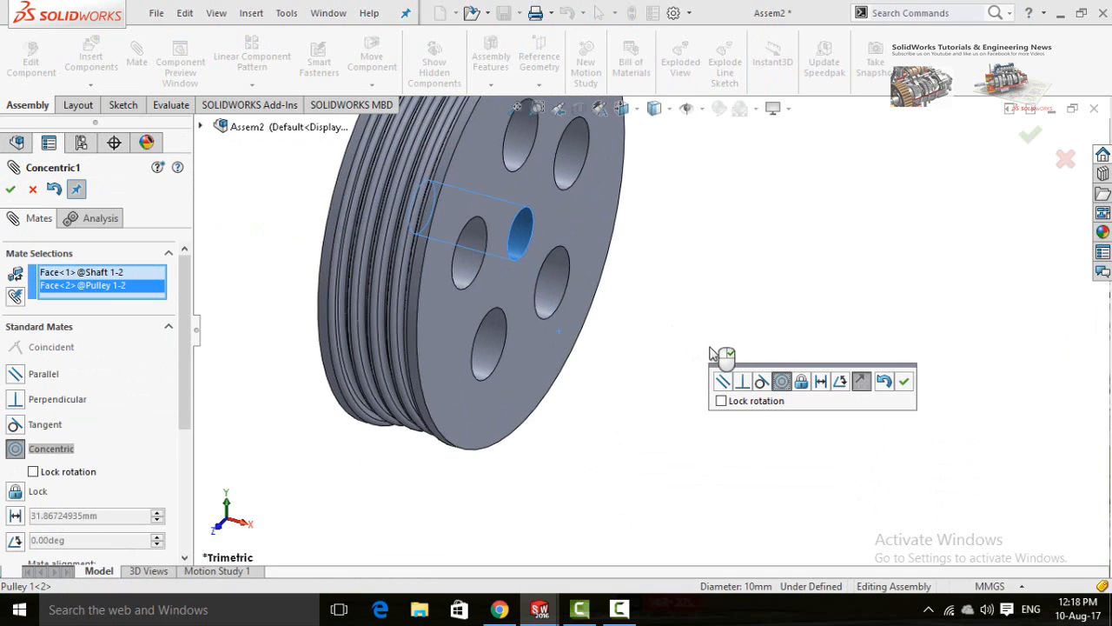
click(905, 385)
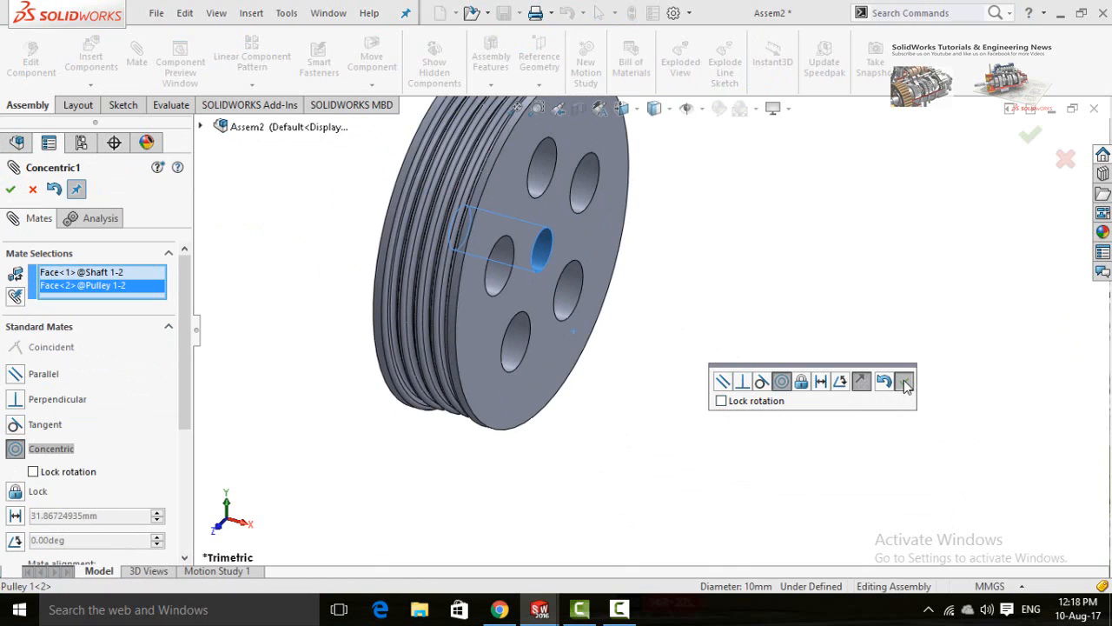
Add a coincident mate between the lower pulley's front face and the end face of the copied shaft.
scroll(652, 317, up, 2)
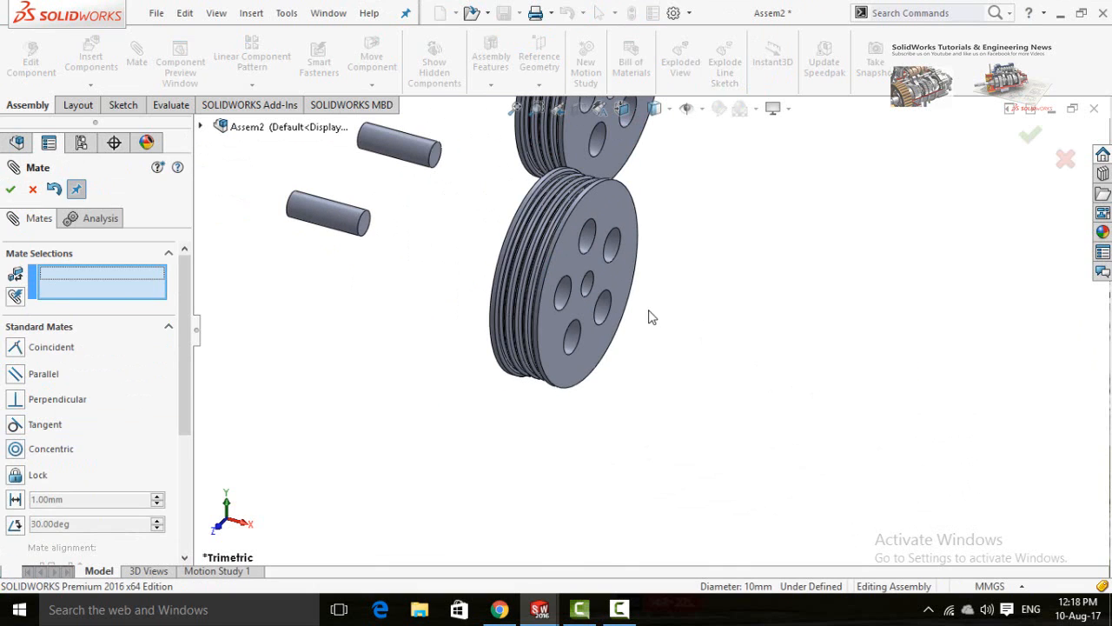
click(612, 279)
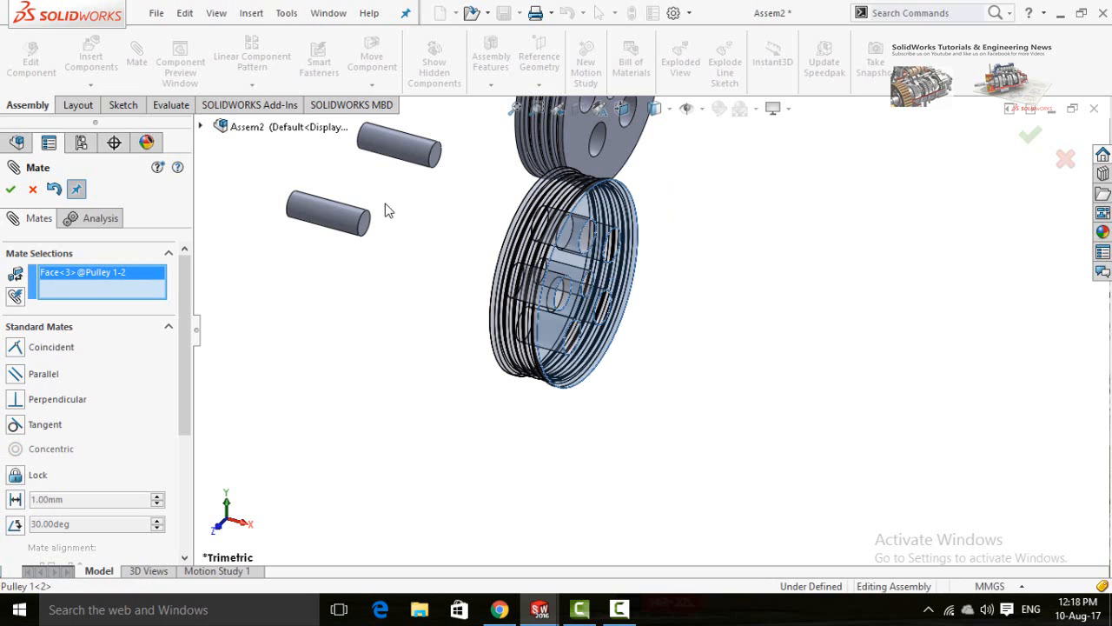
scroll(382, 209, down, 3)
scroll(410, 265, down, 3)
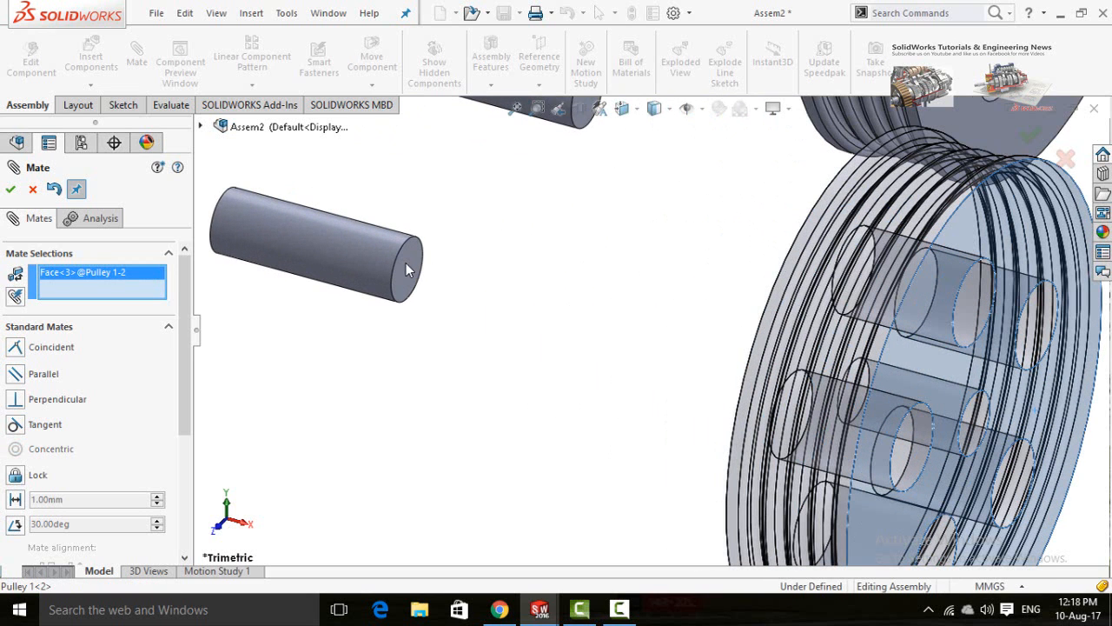
click(406, 263)
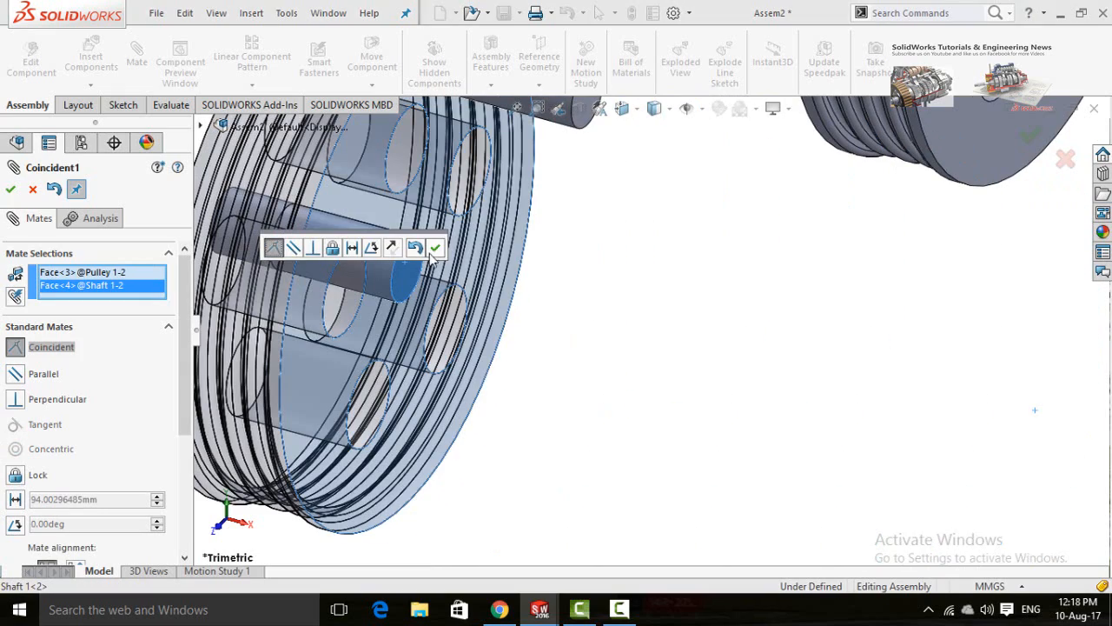
click(436, 249)
Add a concentric mate between the original pulley's centre bore and the cylindrical face of the fixed shaft.
scroll(674, 277, up, 5)
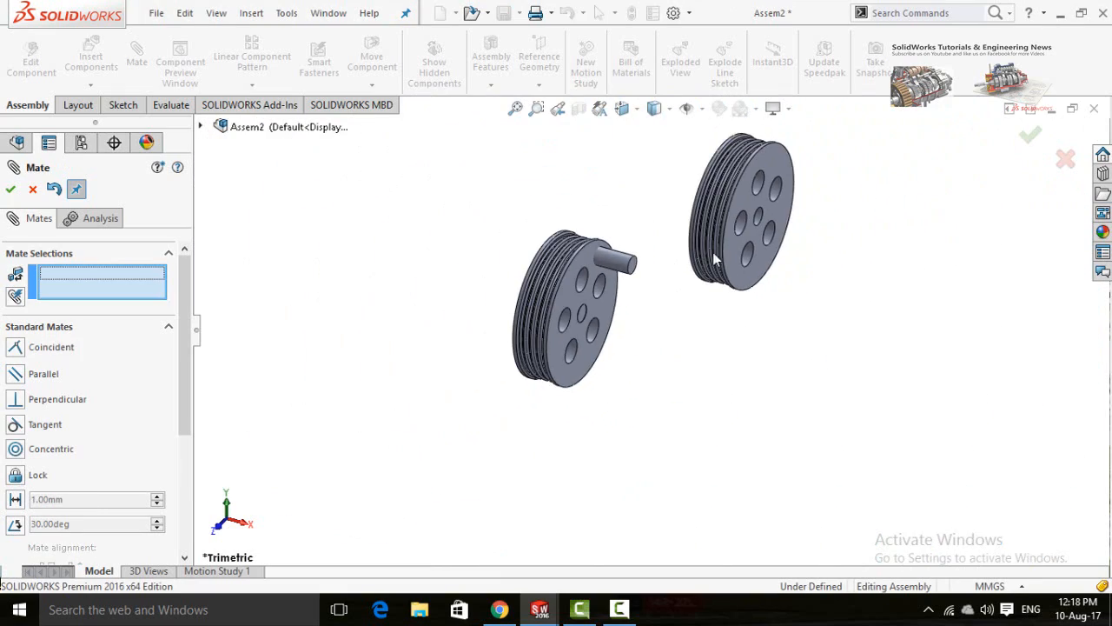
scroll(771, 210, down, 3)
click(706, 257)
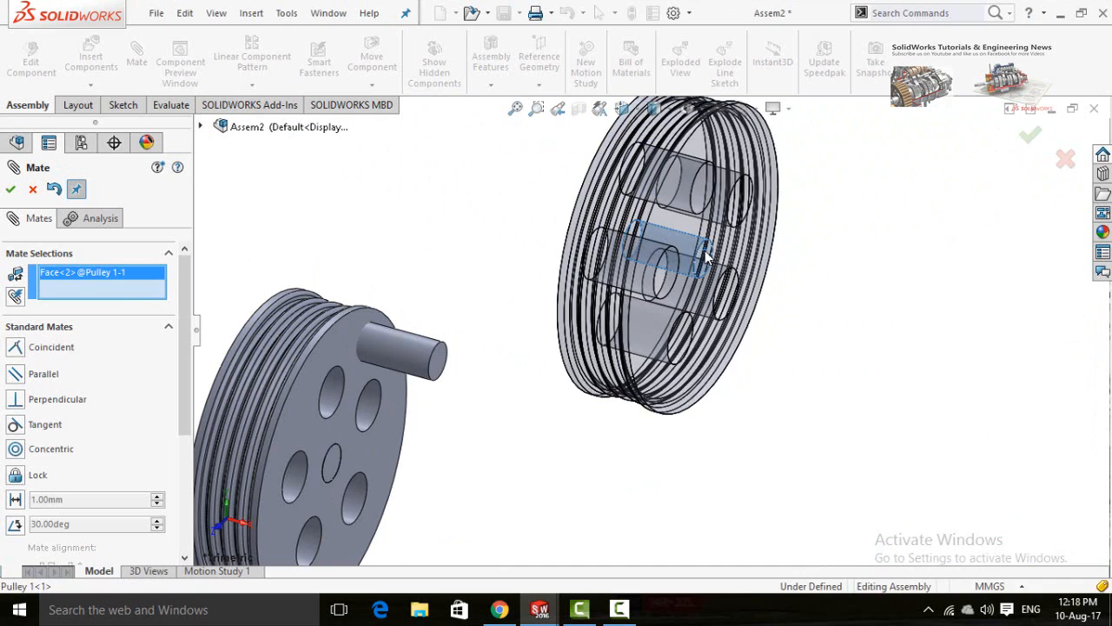
click(420, 364)
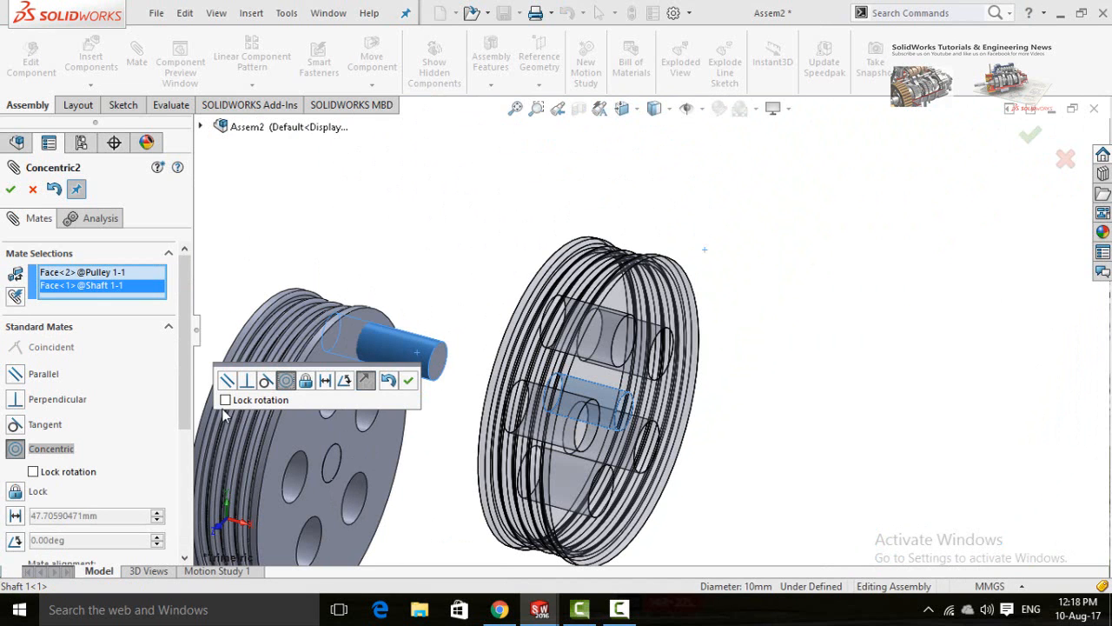
click(408, 382)
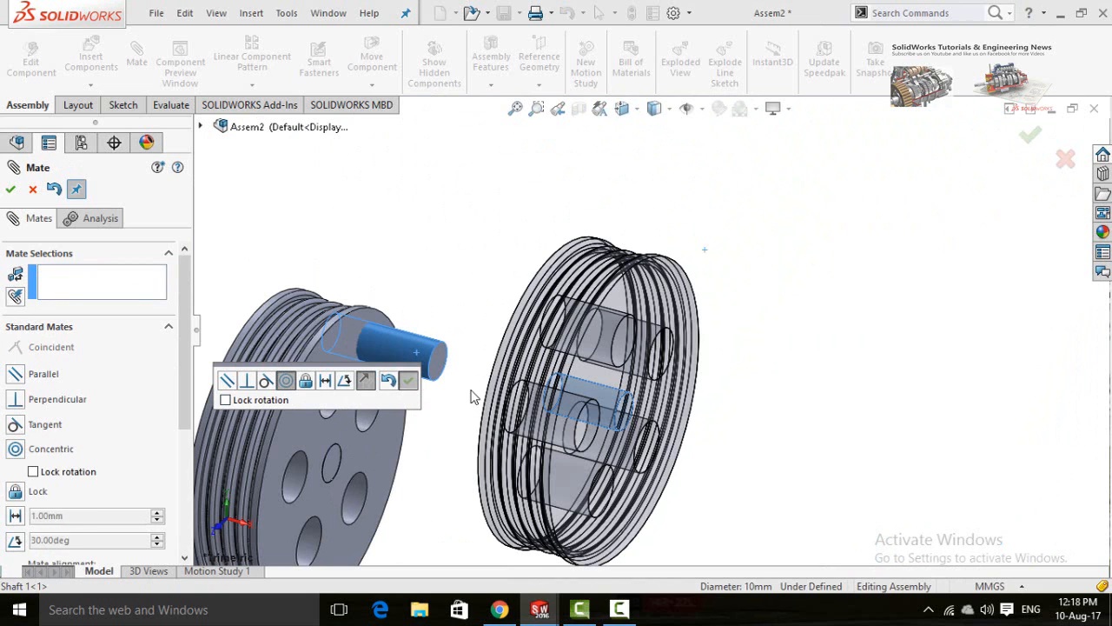
Add a coincident mate between the fixed shaft's end face and the front face of the original pulley.
click(450, 356)
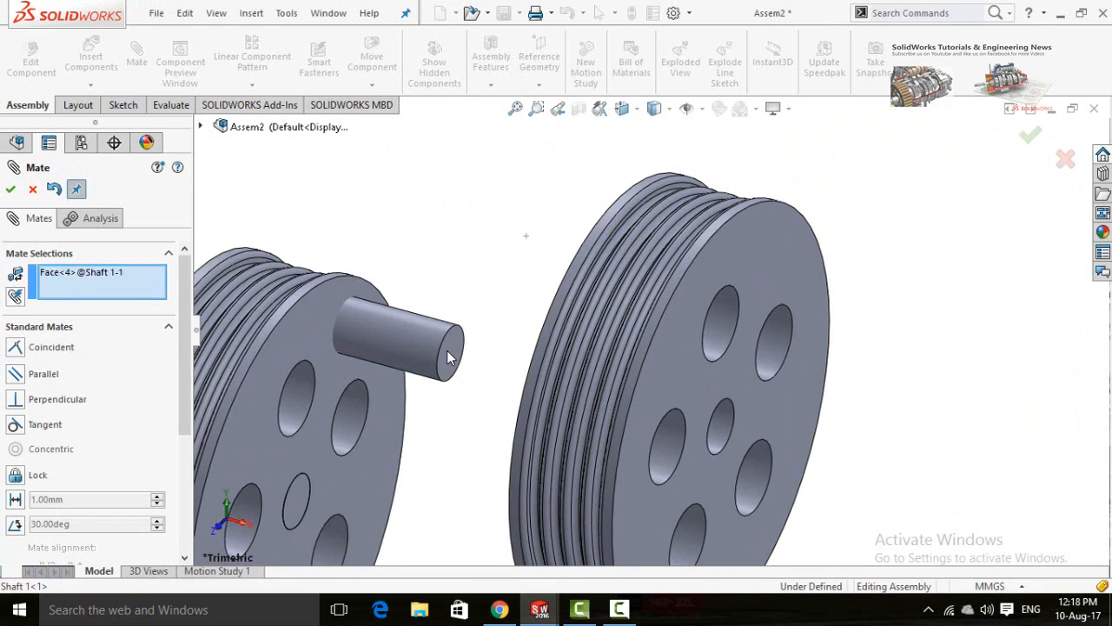
click(683, 387)
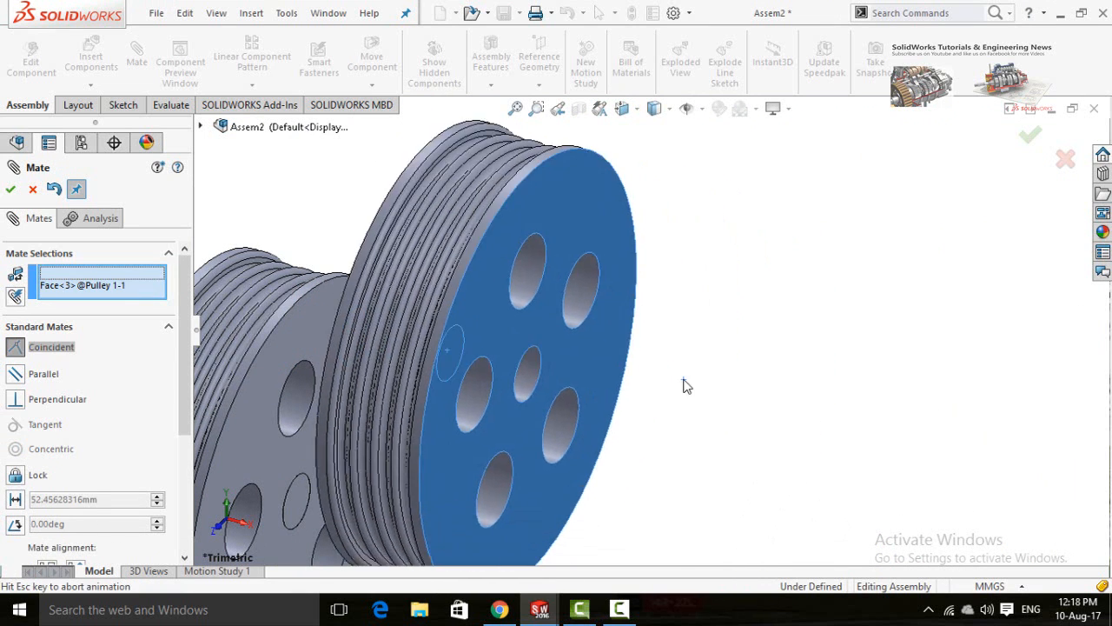
click(871, 409)
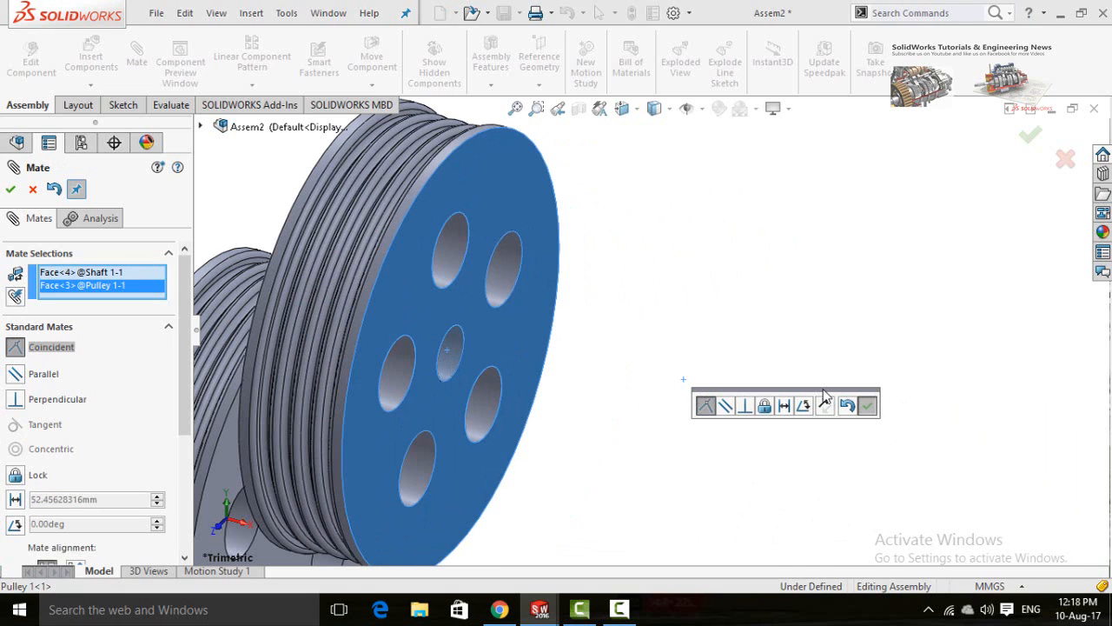
Add a coincident mate between the front faces of the two pulleys.
scroll(783, 347, up, 6)
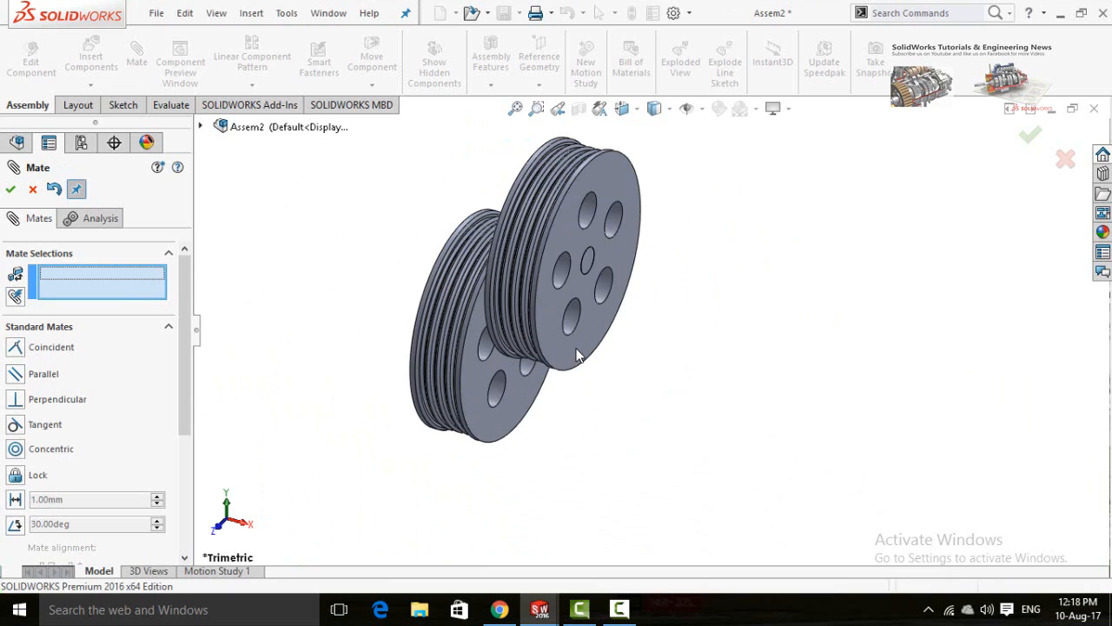
click(578, 357)
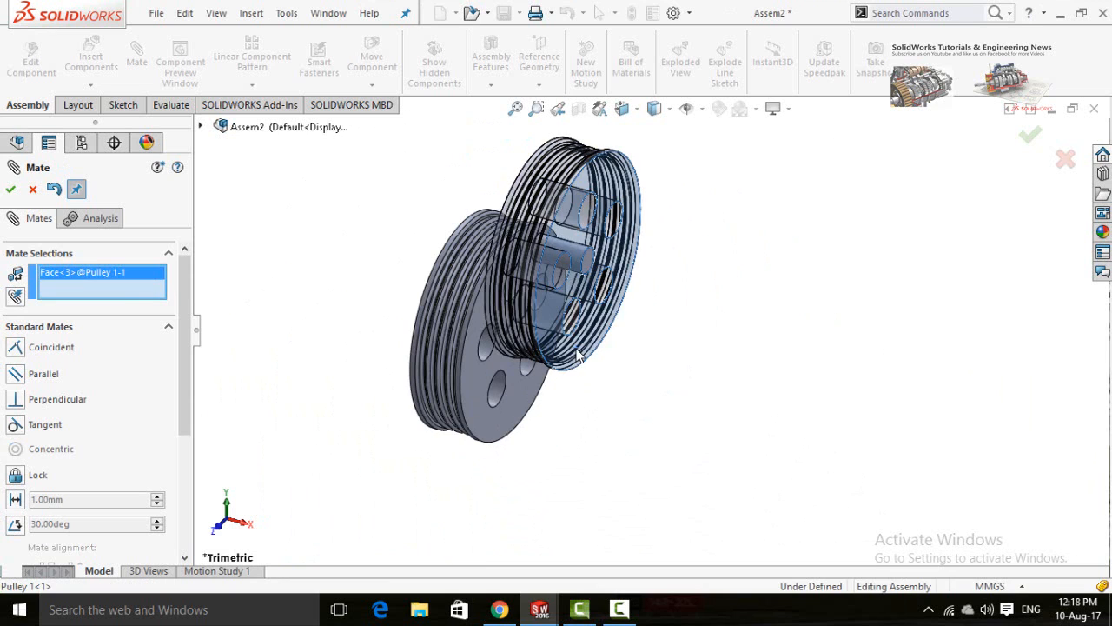
click(497, 426)
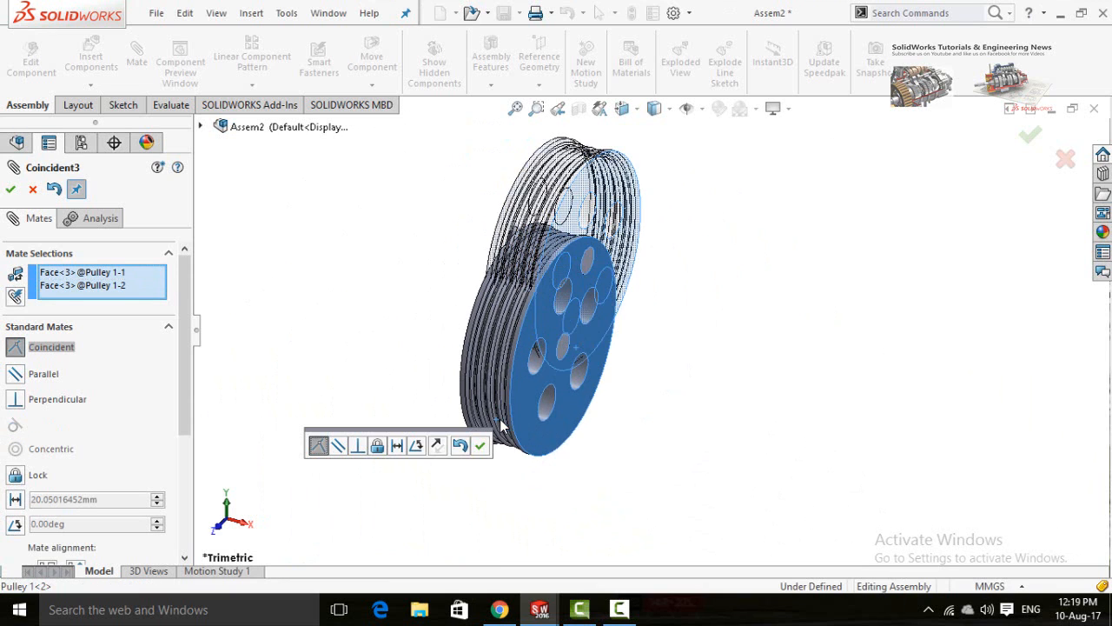
click(482, 446)
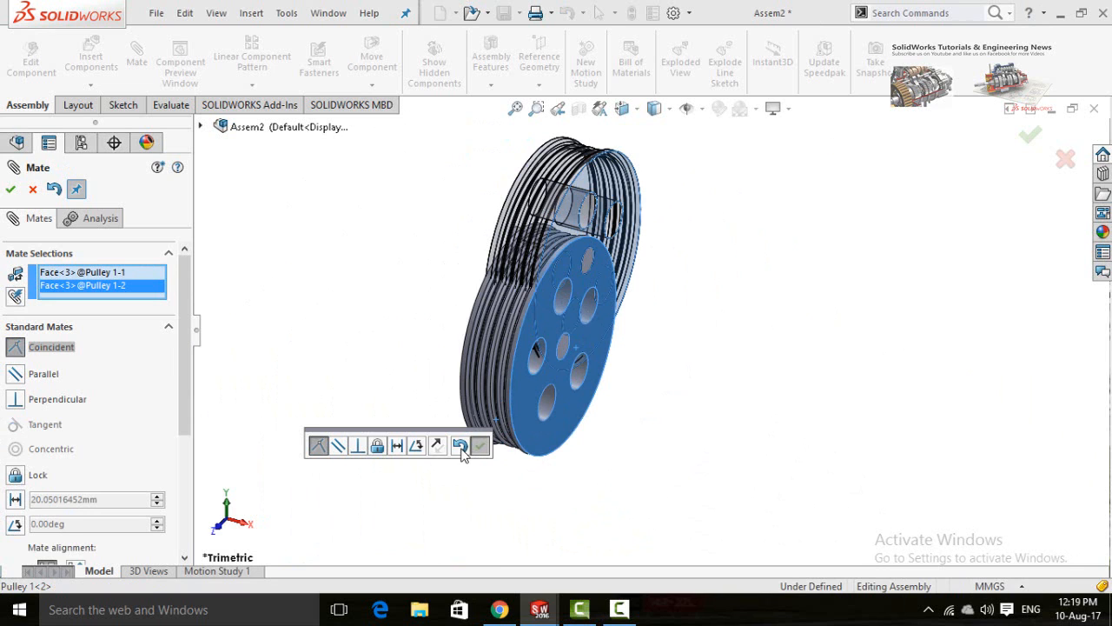
Move the copied shaft with its pulley away from the fixed shaft until the two pulleys no longer overlap in the Right view.
middle_drag(683, 466, 571, 480)
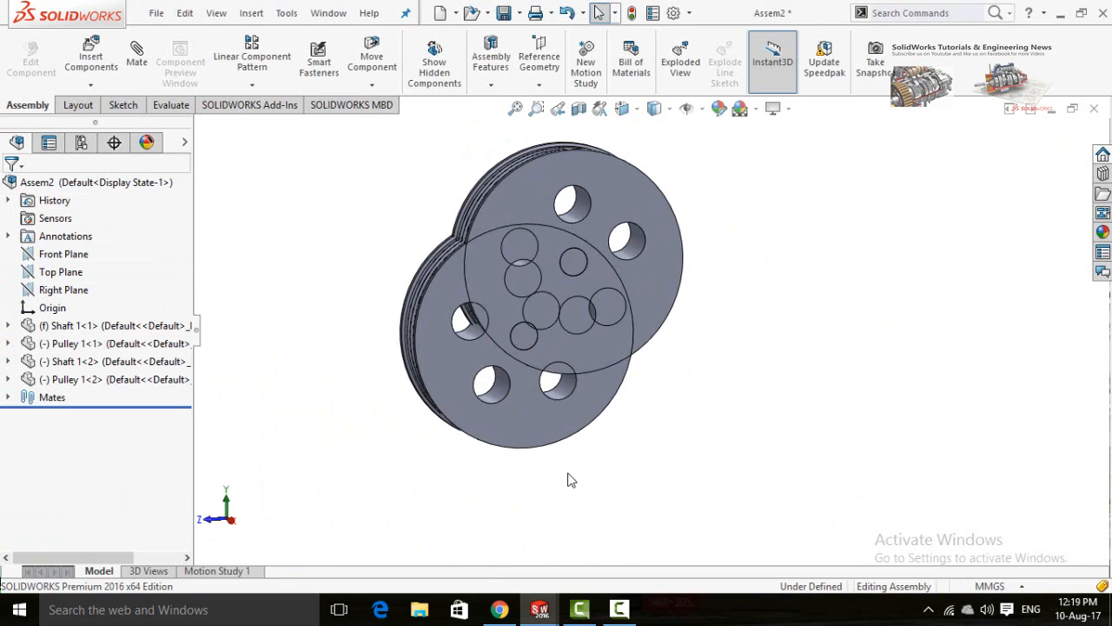
key(ctrl+4)
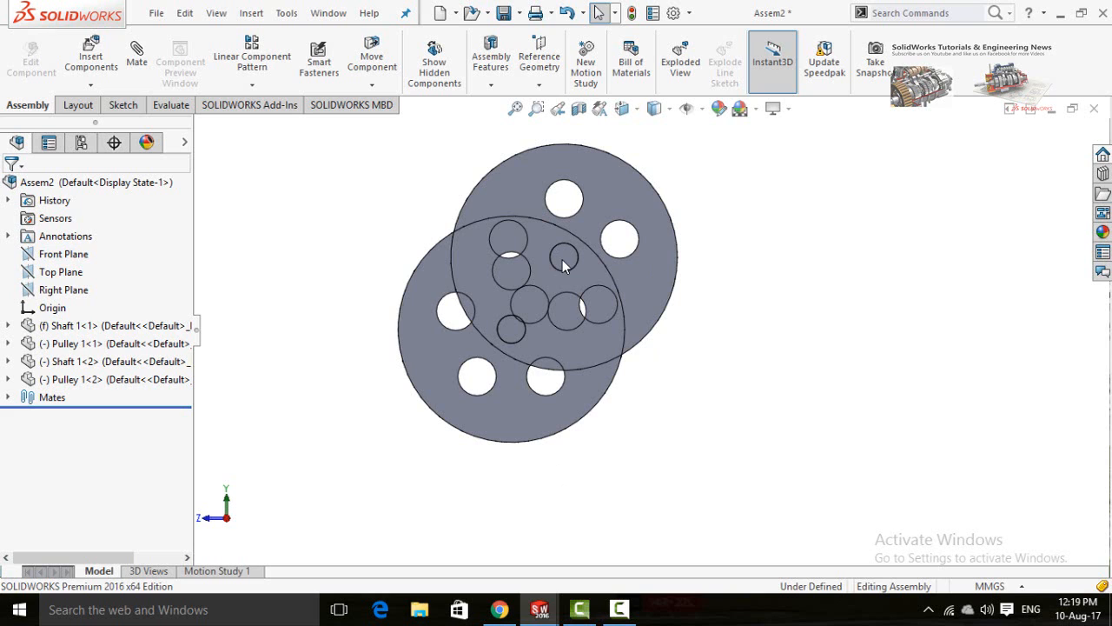
click(563, 259)
click(591, 501)
drag(507, 337, 341, 461)
scroll(602, 405, up, 1)
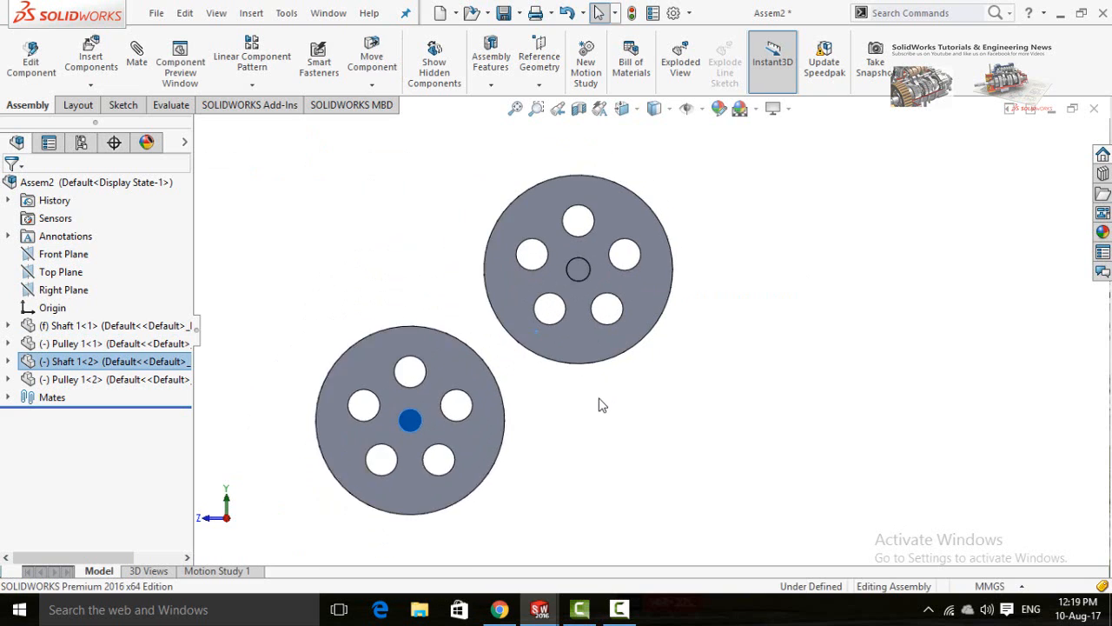
scroll(602, 405, up, 3)
scroll(525, 381, down, 3)
drag(521, 379, 432, 370)
click(660, 451)
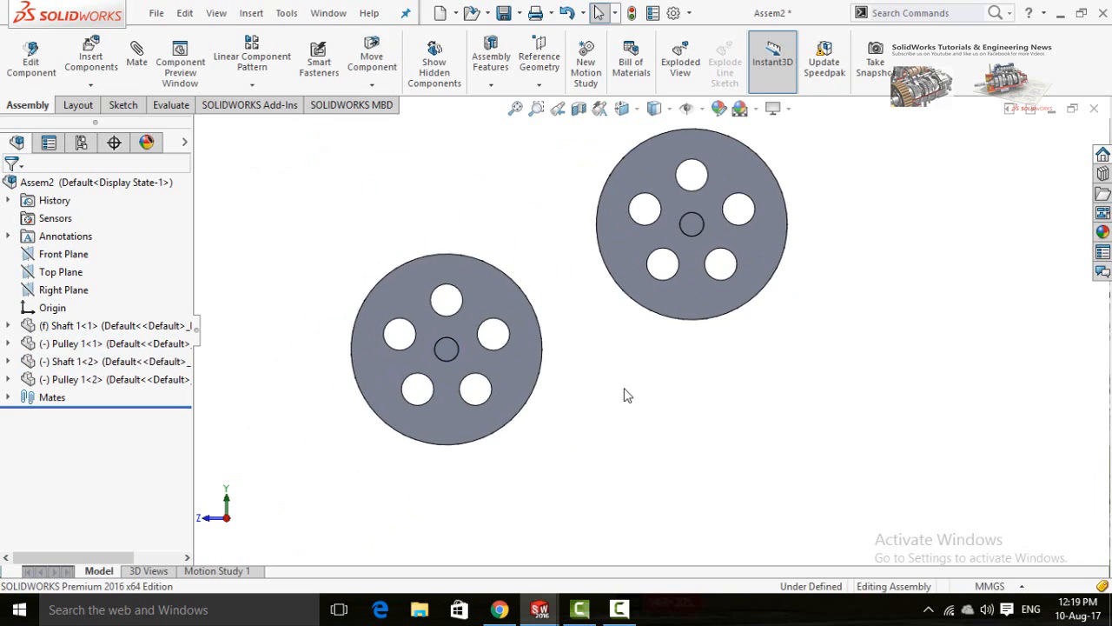
Fix the copied shaft in place and turn the pulleys on their shafts to test their rotation.
right_click(448, 351)
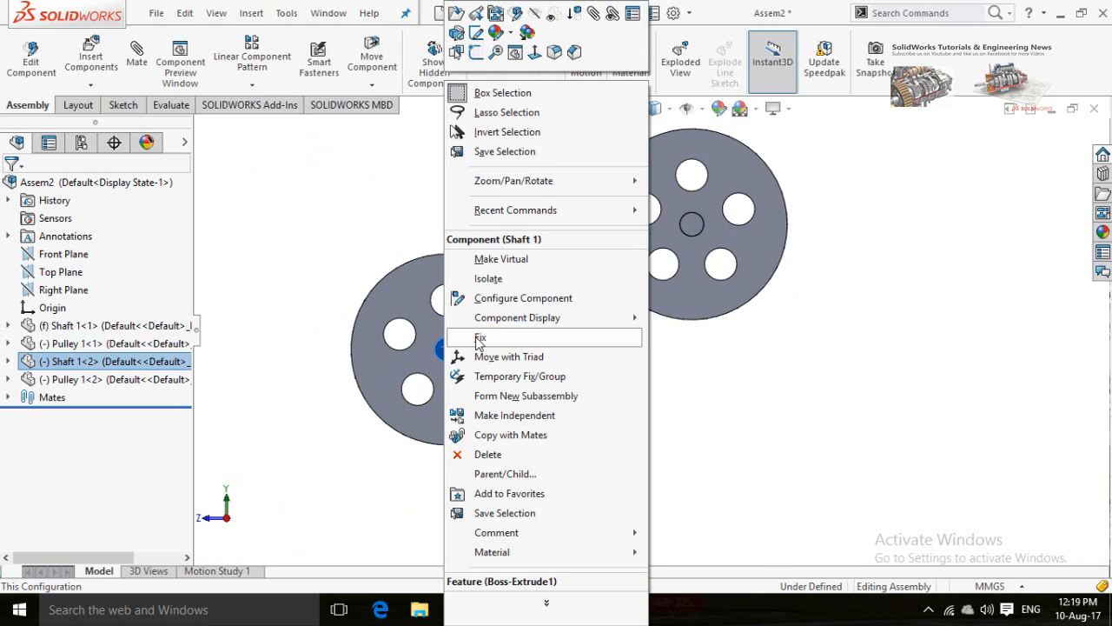
click(480, 340)
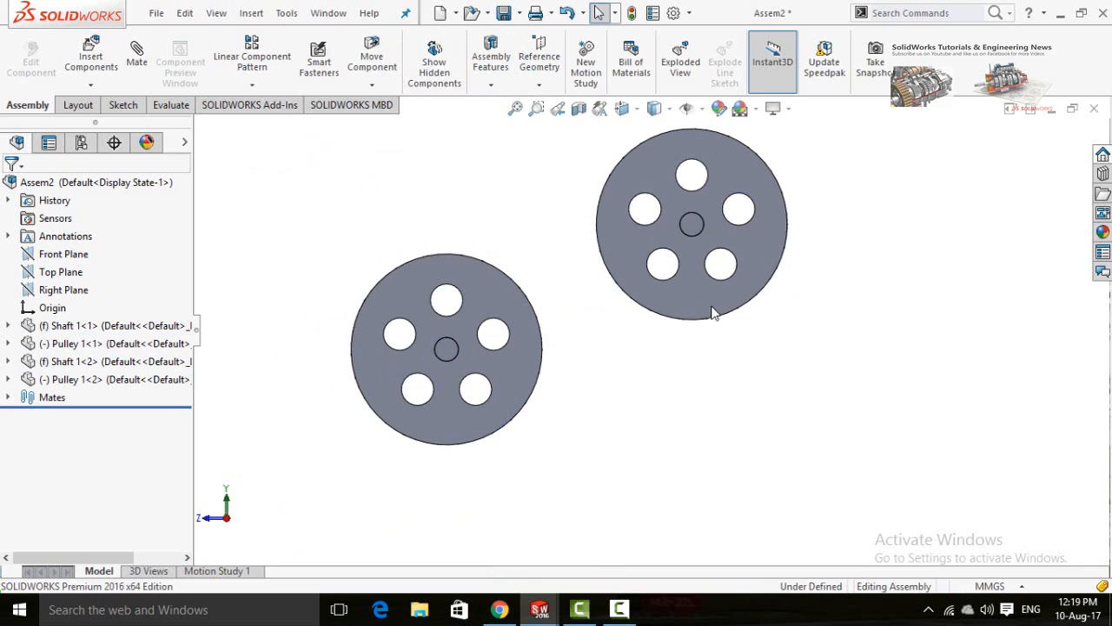
drag(724, 305, 471, 385)
click(675, 408)
scroll(675, 407, up, 2)
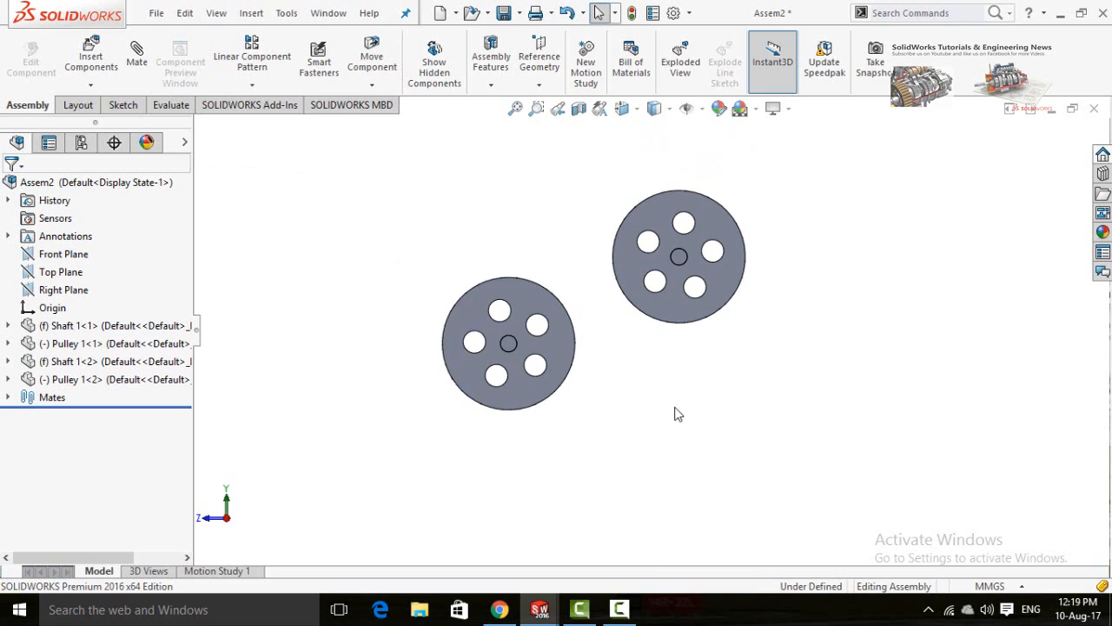
Start a Belt/Chain feature and add the front outer rim face of the copied shaft's pulley as the first belt member.
middle_drag(678, 414, 632, 309)
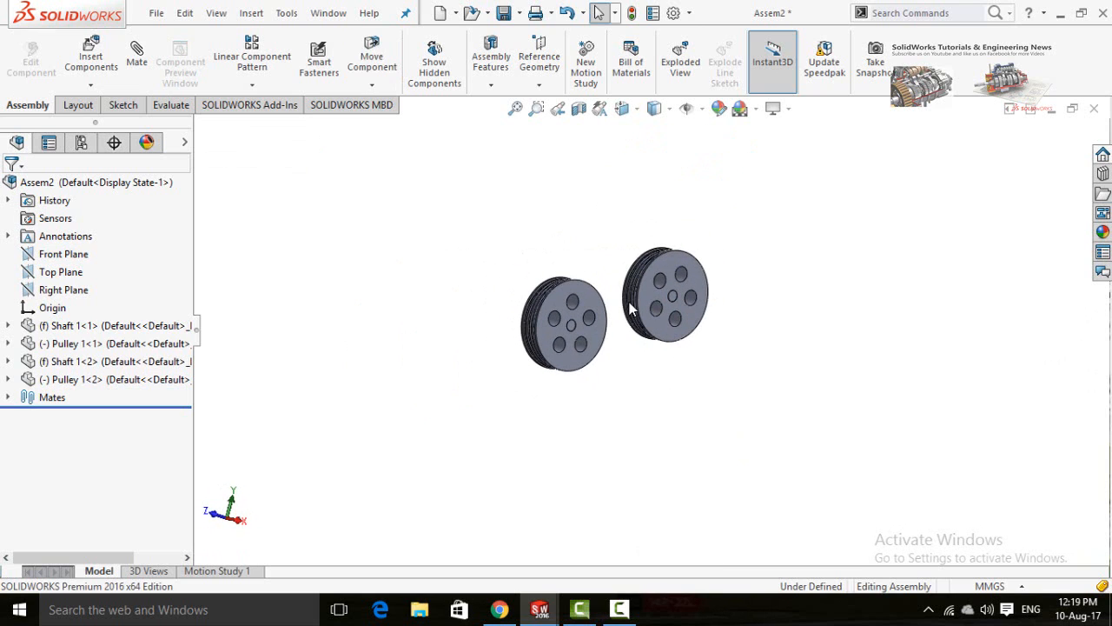
click(492, 87)
click(499, 211)
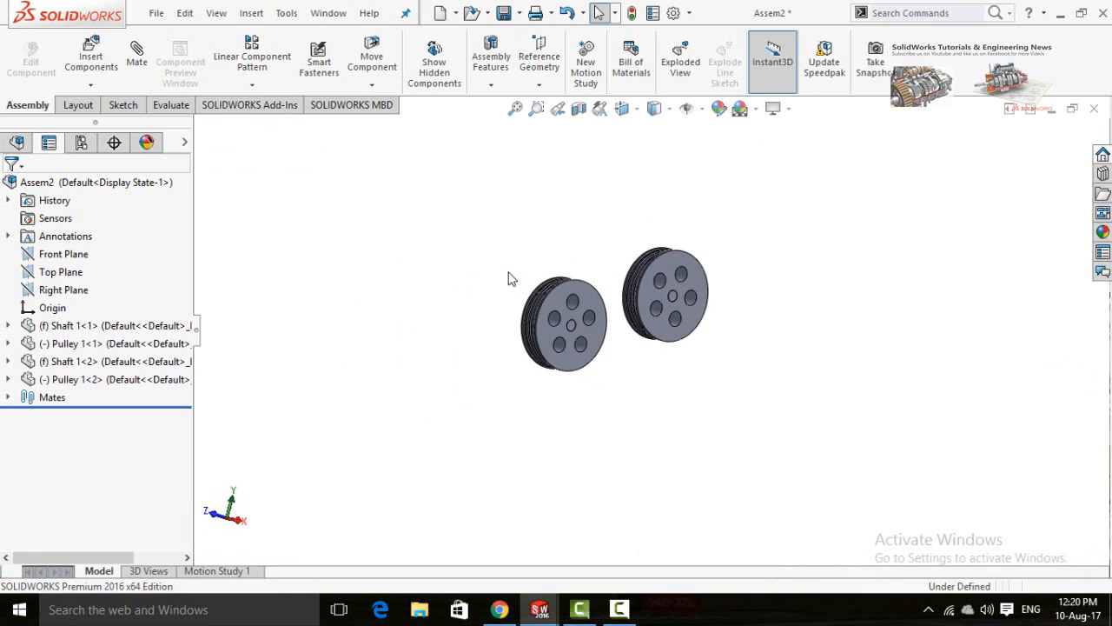
scroll(633, 320, down, 2)
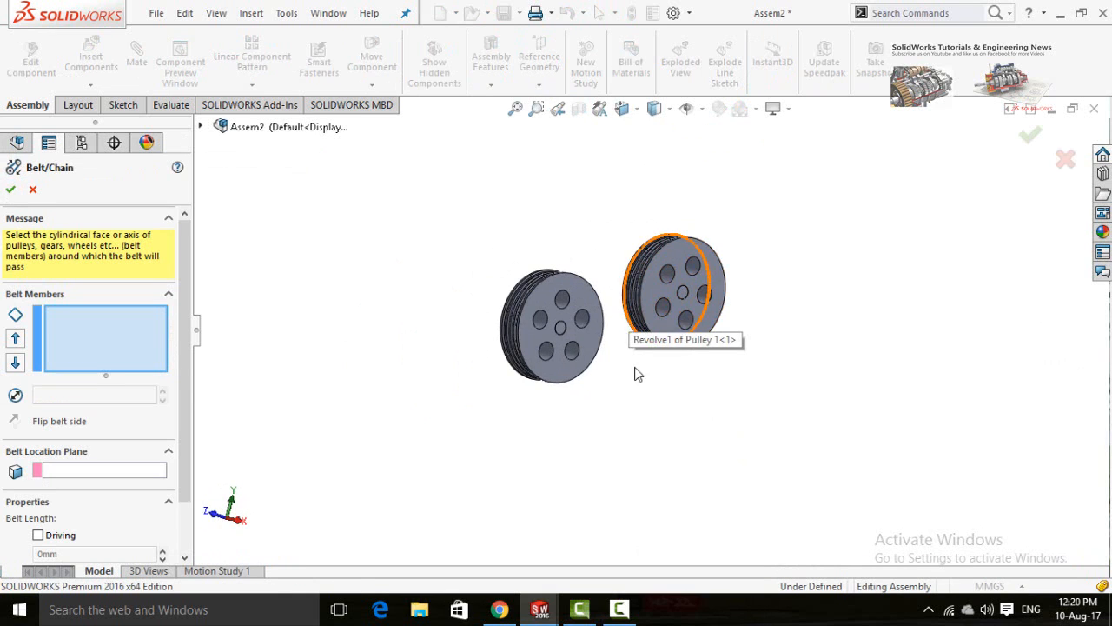
middle_drag(629, 374, 654, 451)
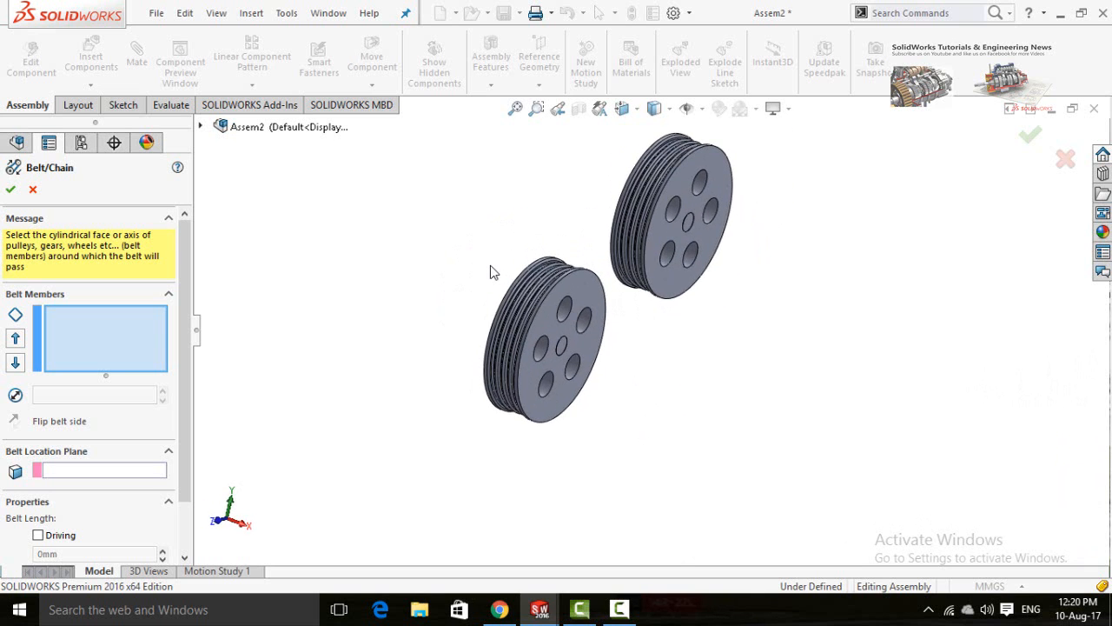
scroll(490, 272, down, 5)
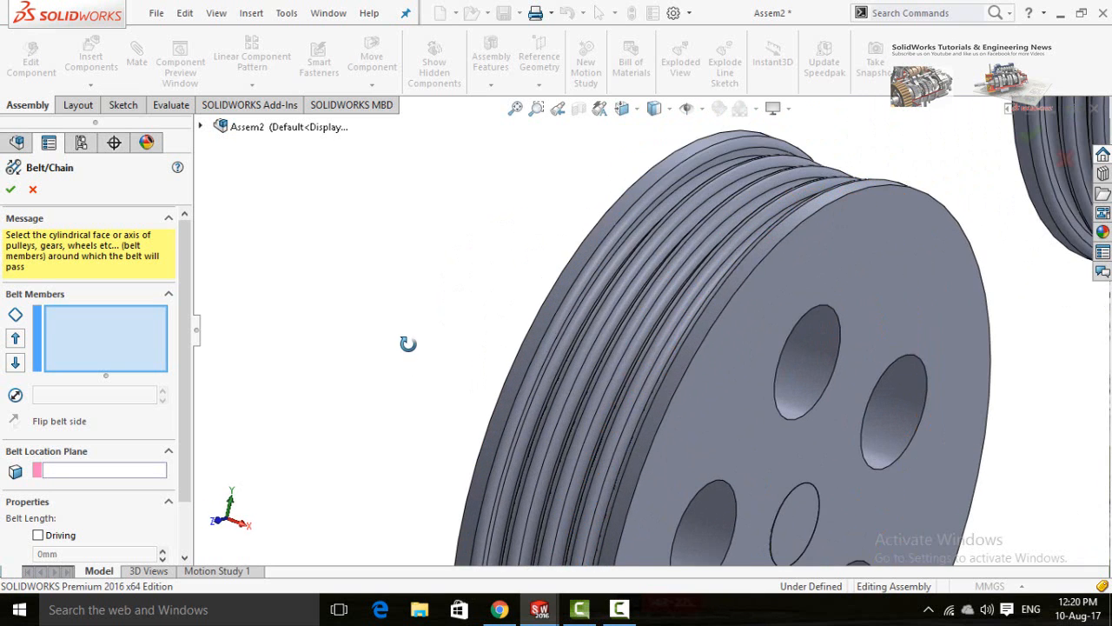
middle_drag(408, 344, 548, 375)
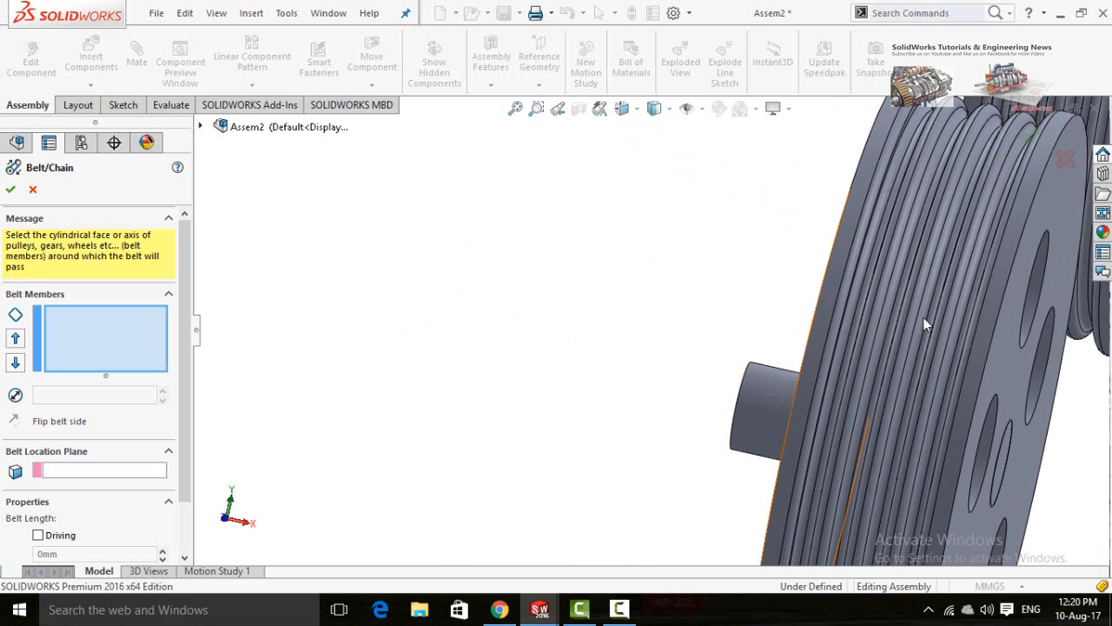
scroll(982, 328, down, 1)
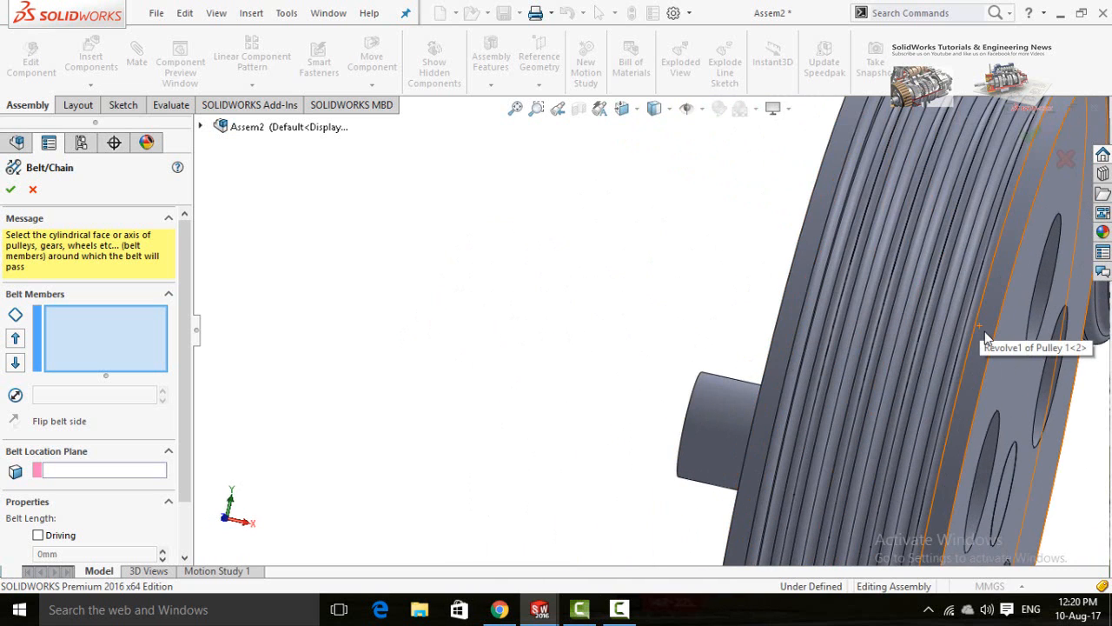
click(985, 335)
Set the diameter of the first belt member to 75 mm.
scroll(991, 337, up, 5)
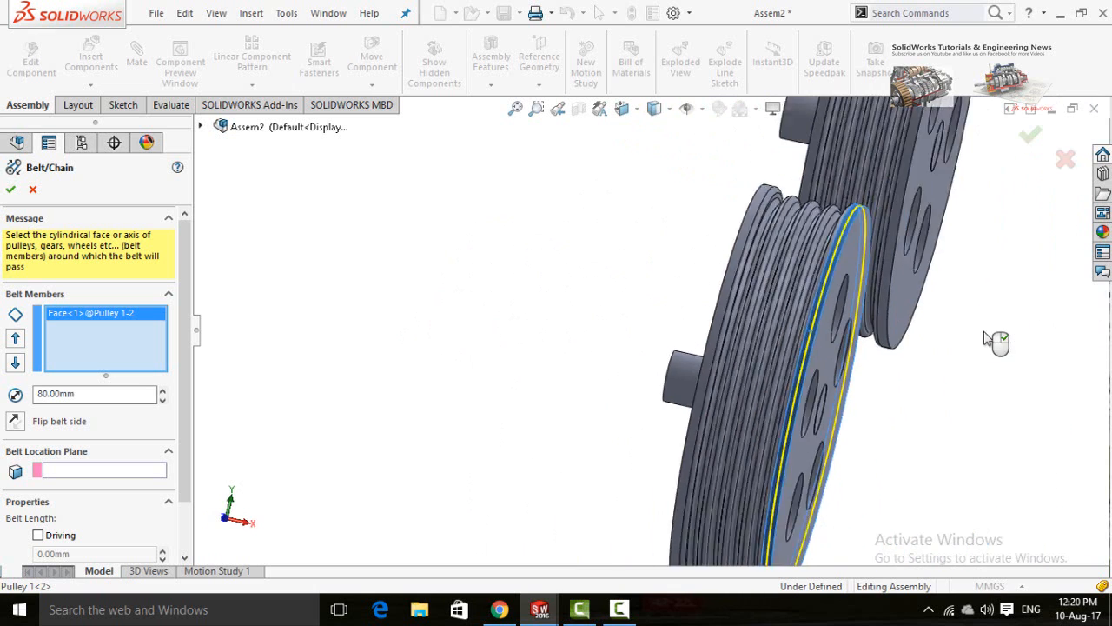
scroll(911, 291, up, 3)
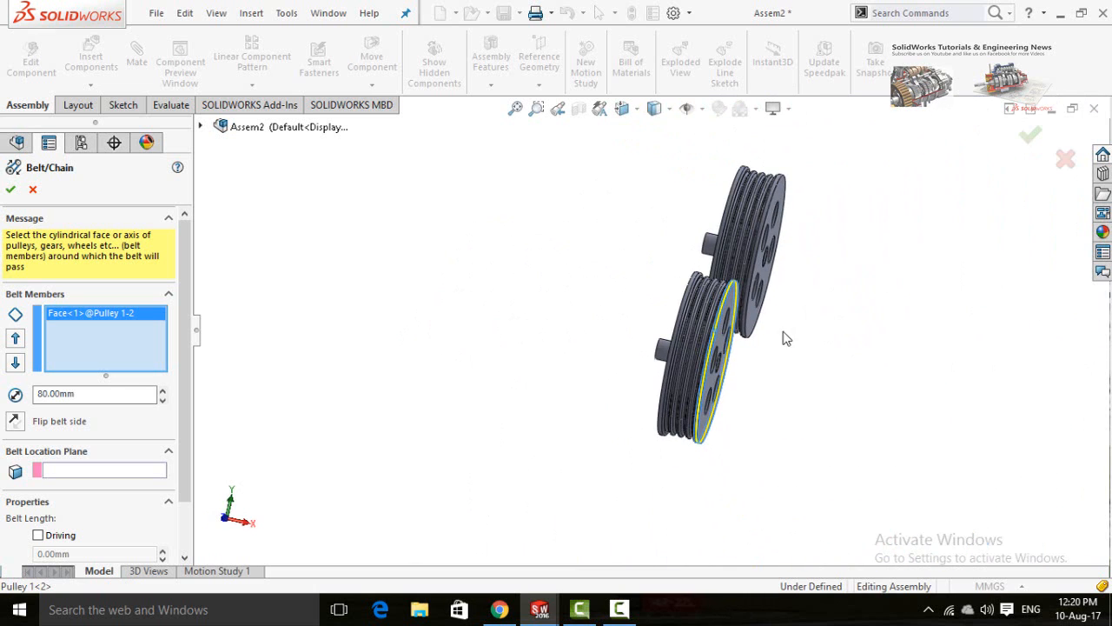
scroll(786, 338, down, 2)
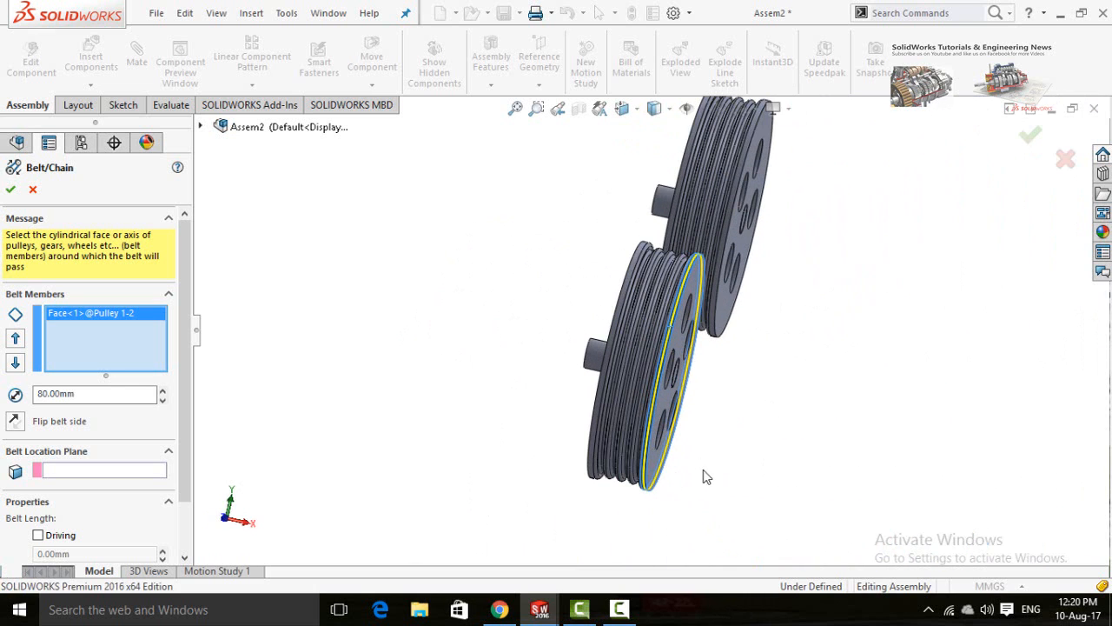
key(f)
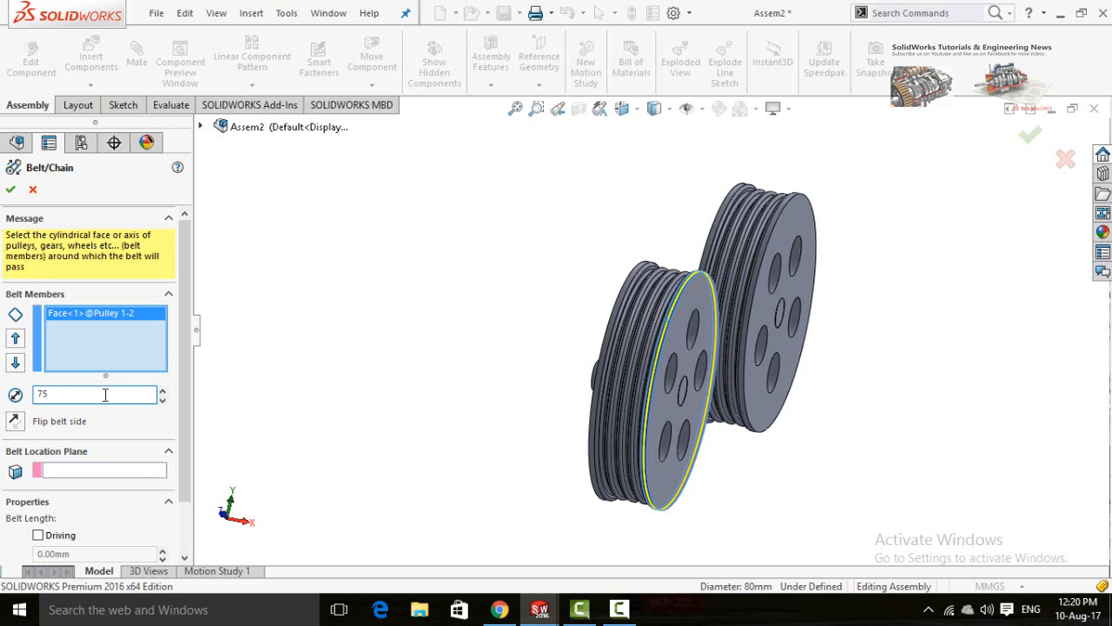
key(Return)
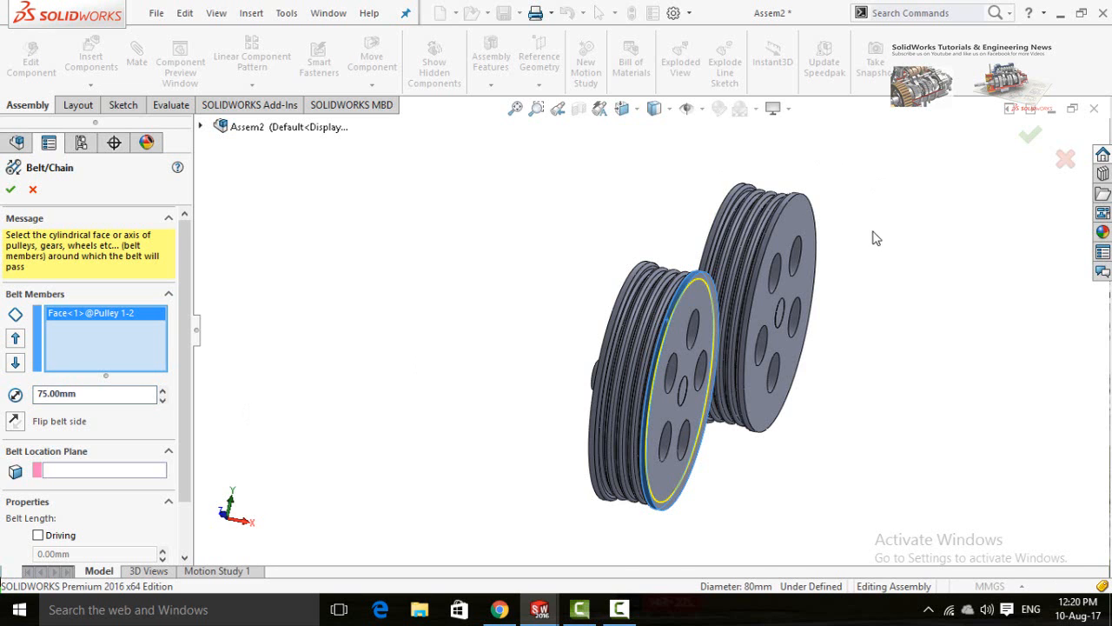
Add the original pulley's front rim face as the second belt member with a 75 mm diameter and create the belt.
scroll(765, 194, down, 8)
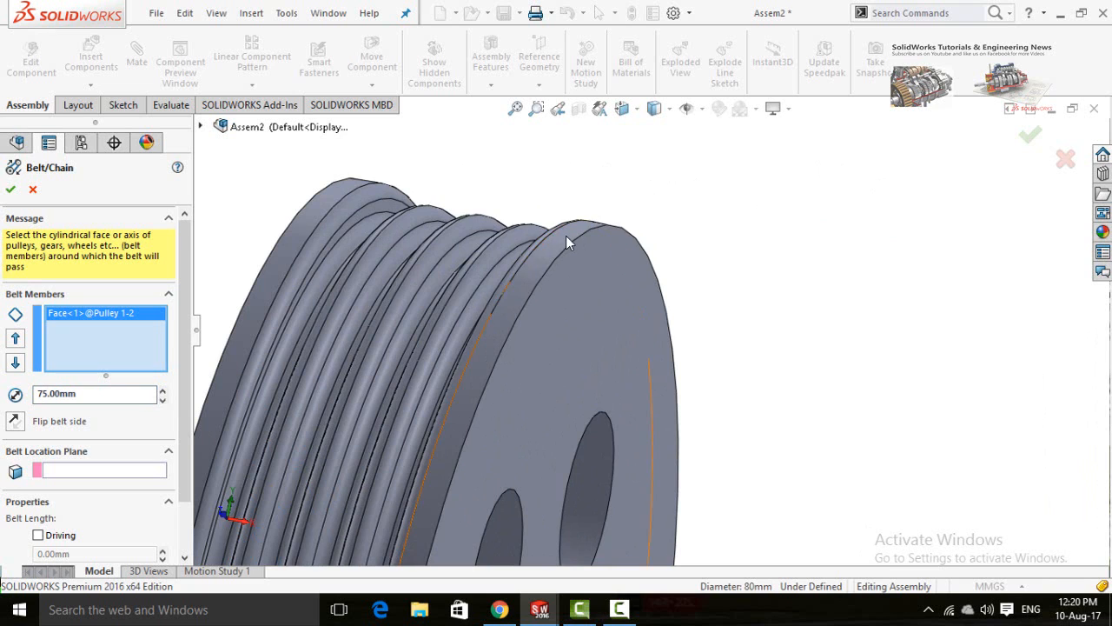
click(566, 236)
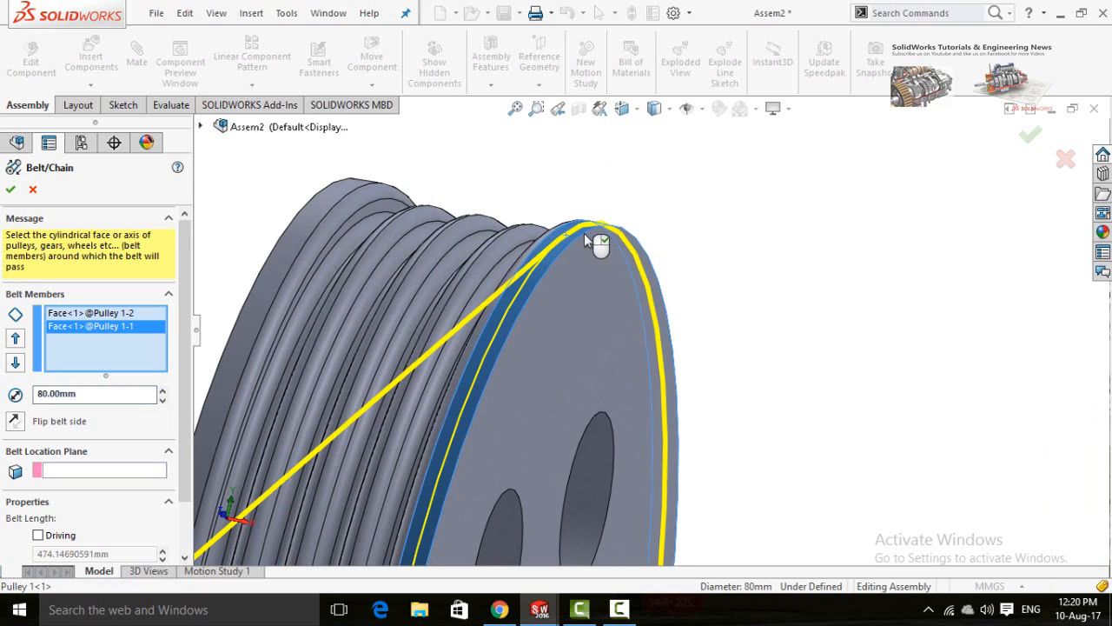
scroll(772, 248, up, 5)
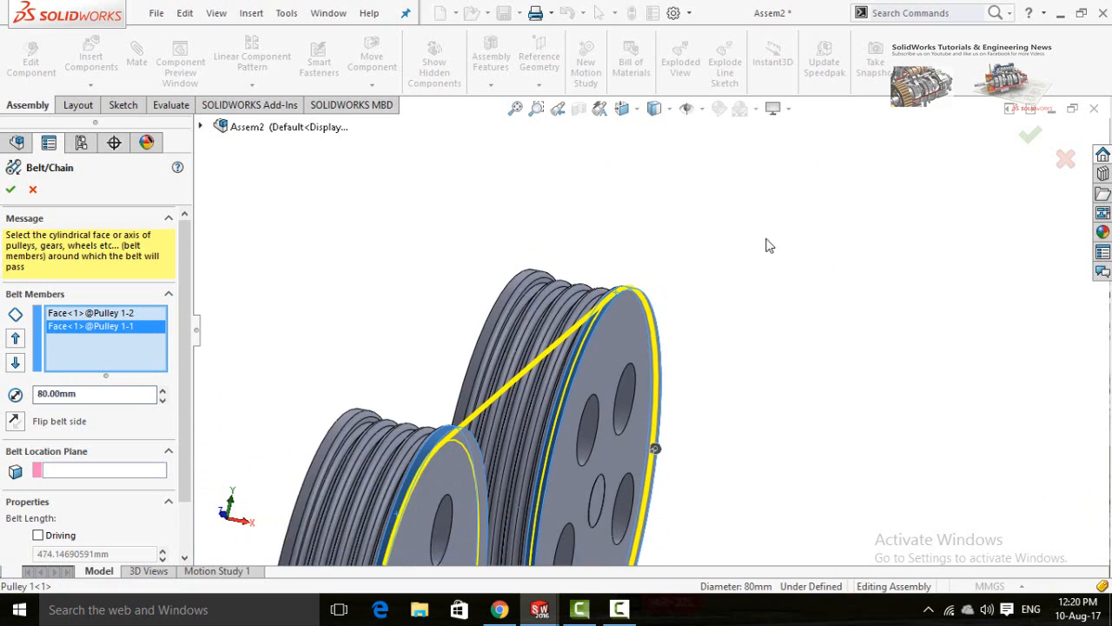
double_click(85, 393)
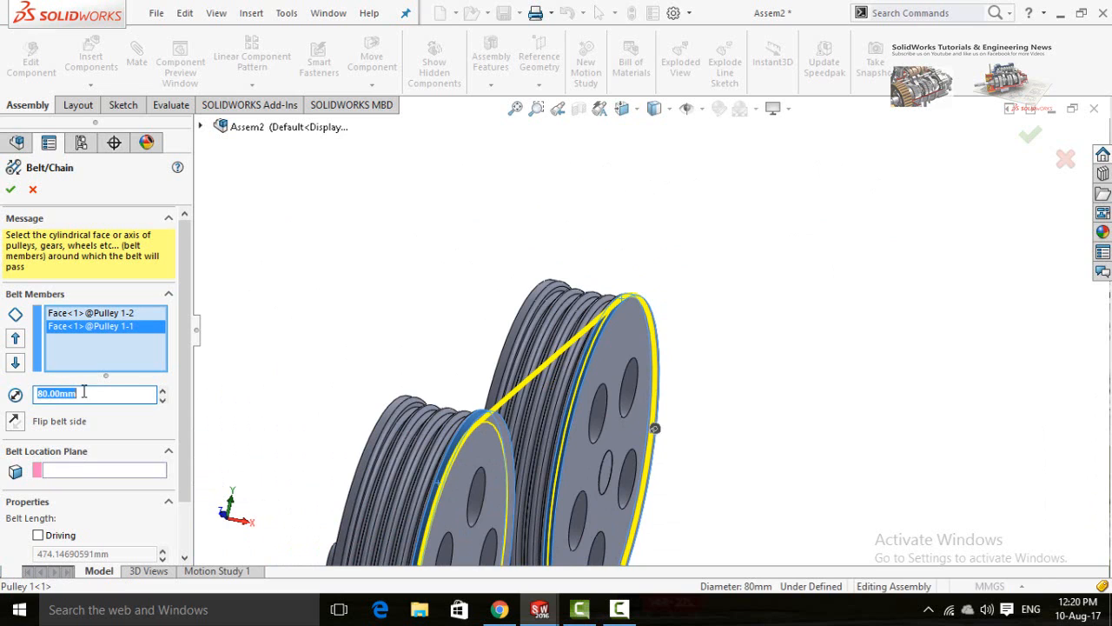
click(396, 298)
scroll(411, 303, up, 4)
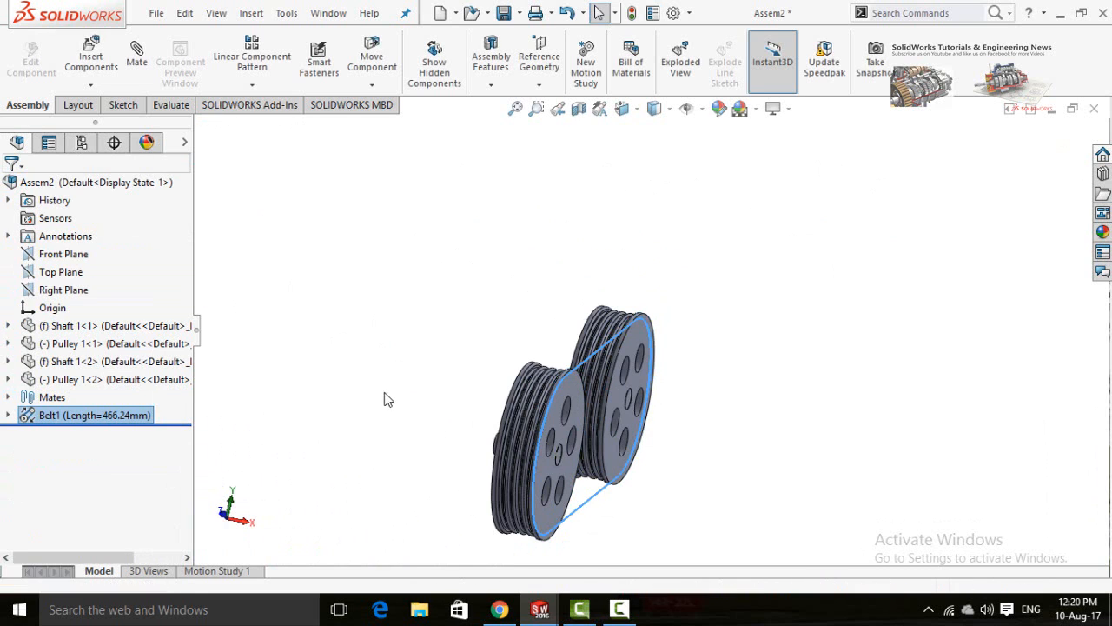
Rotate the copied shaft's pulley to check whether the belt makes both pulleys turn together.
middle_drag(400, 397, 376, 365)
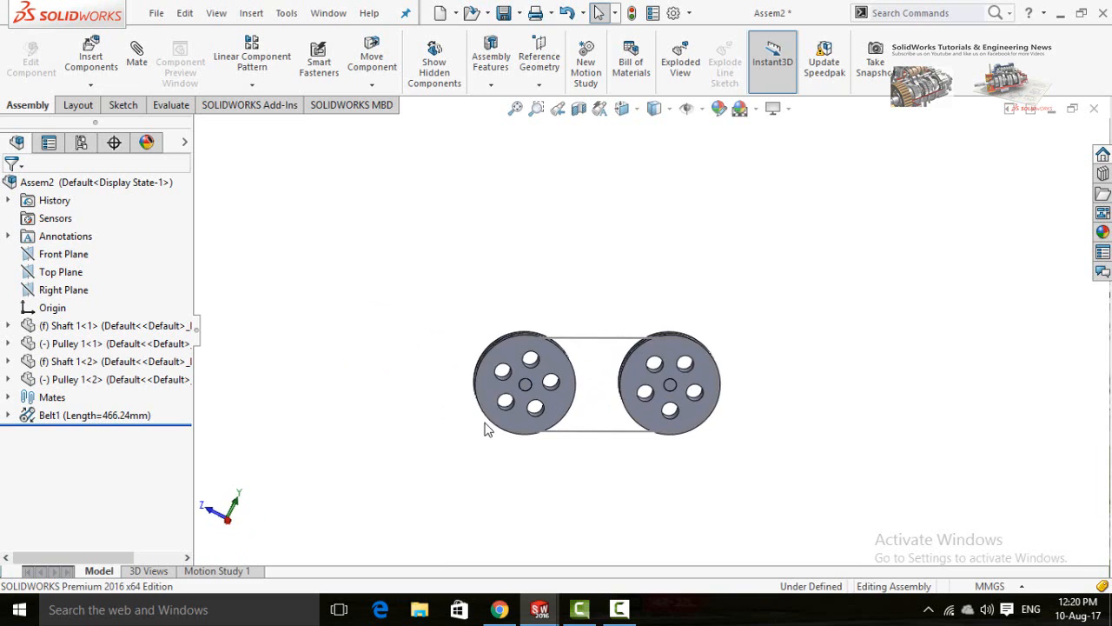
drag(491, 374, 506, 459)
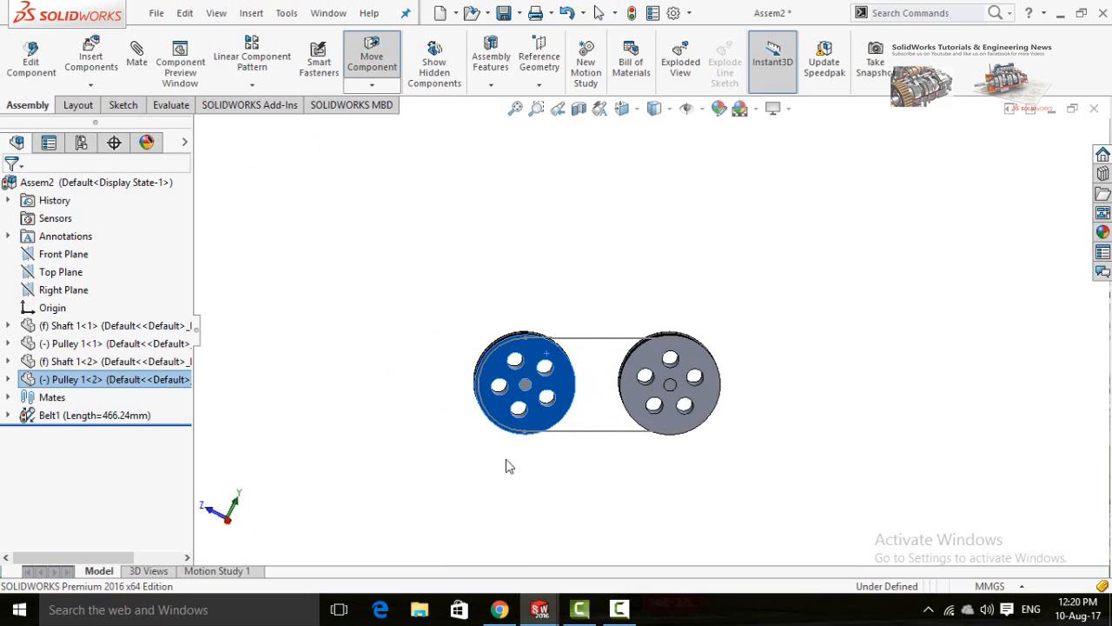
middle_drag(563, 468, 589, 437)
middle_drag(608, 492, 608, 492)
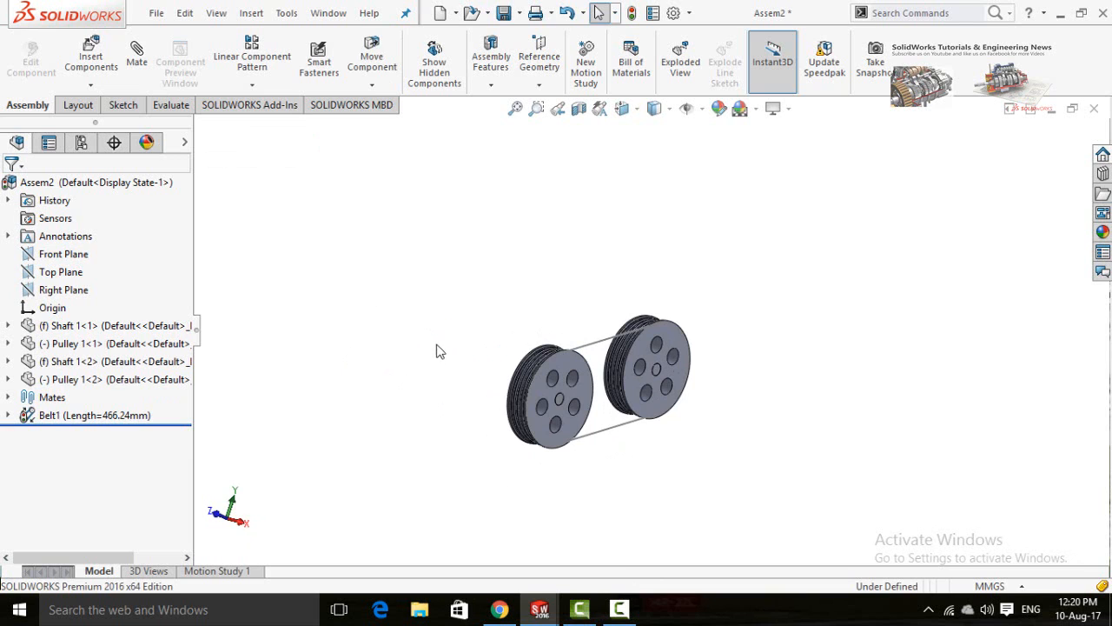
Create a reference plane perpendicular to the upper straight belt line and coincident with its left endpoint.
middle_drag(492, 342, 499, 298)
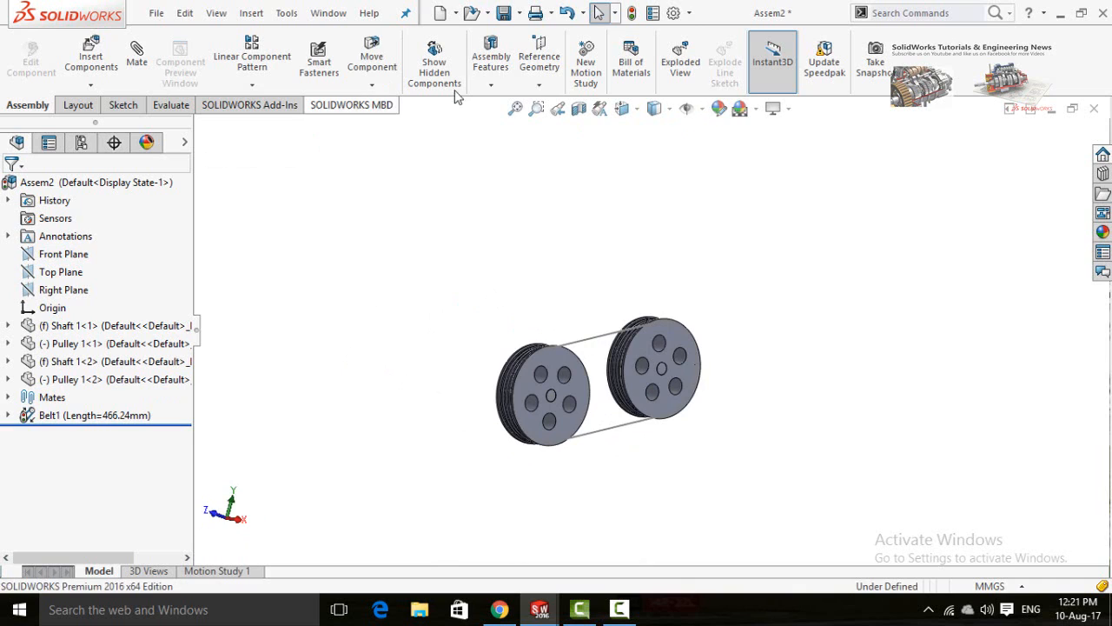
click(539, 86)
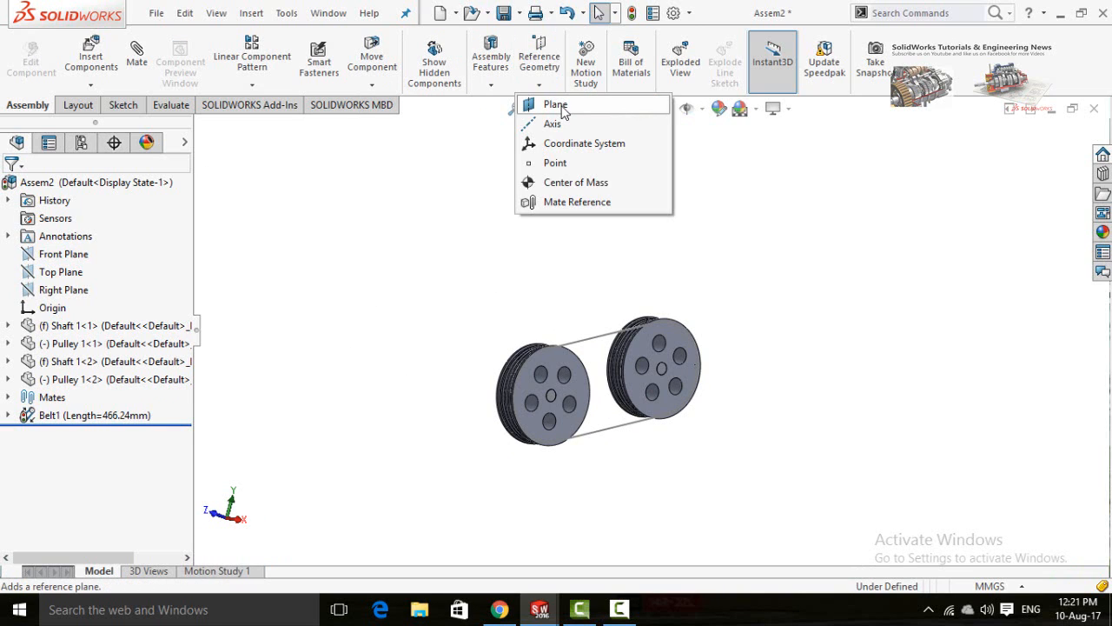
click(562, 108)
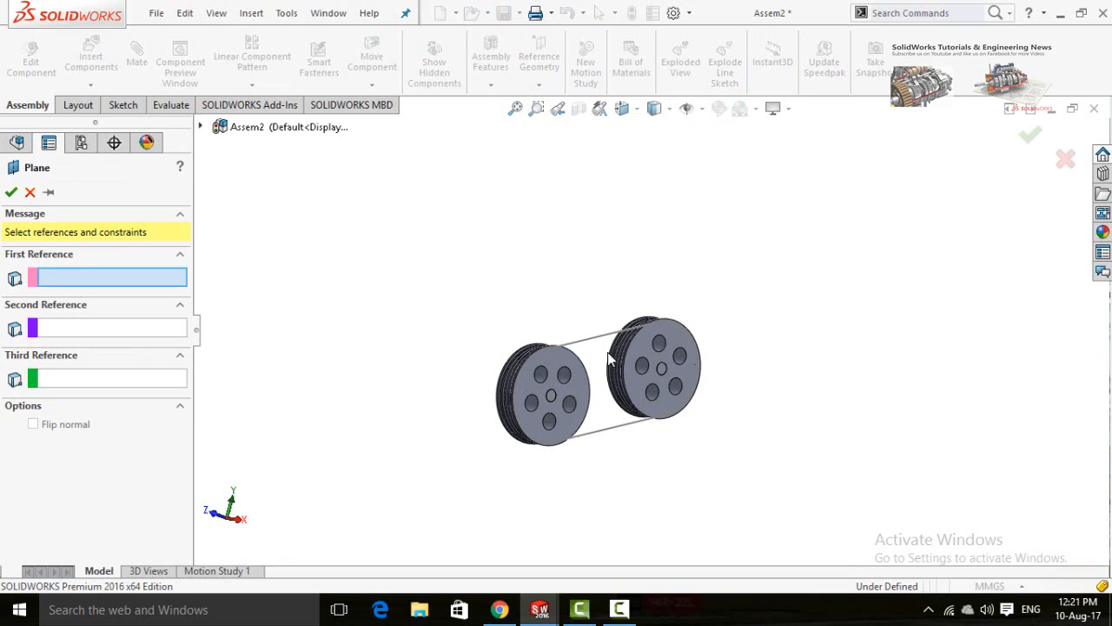
scroll(610, 360, down, 5)
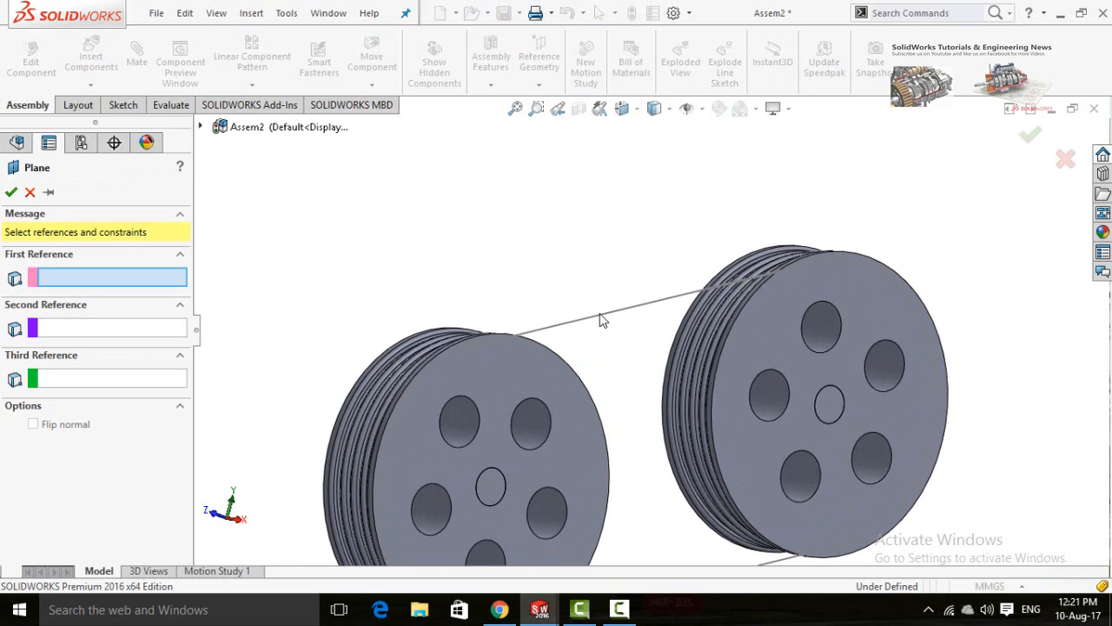
click(603, 320)
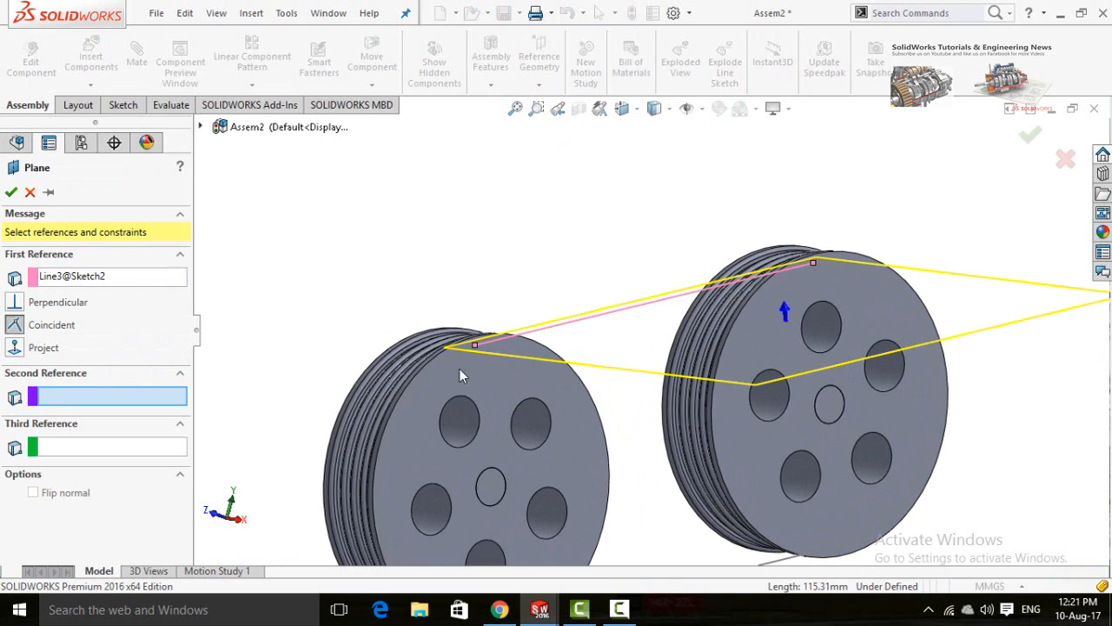
scroll(502, 369, down, 5)
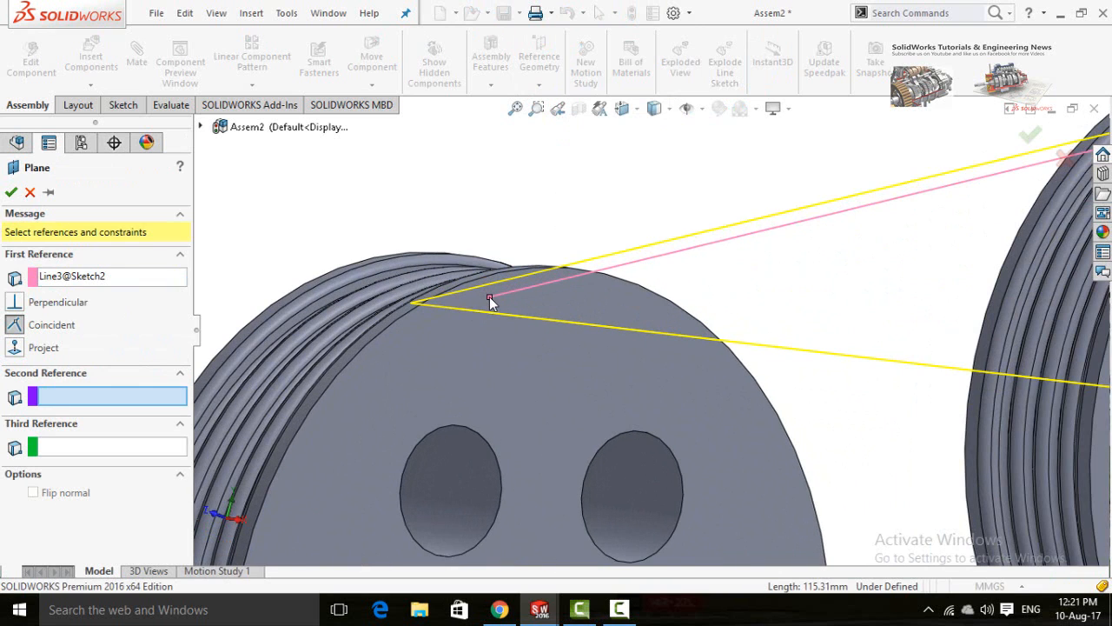
click(491, 301)
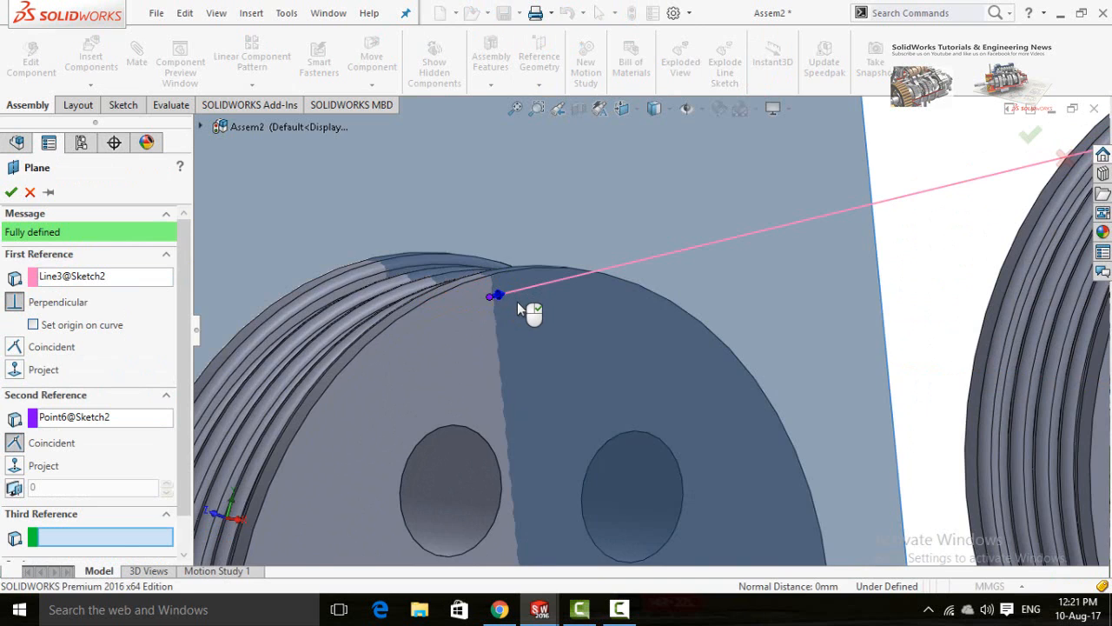
scroll(518, 302, up, 5)
scroll(517, 304, up, 3)
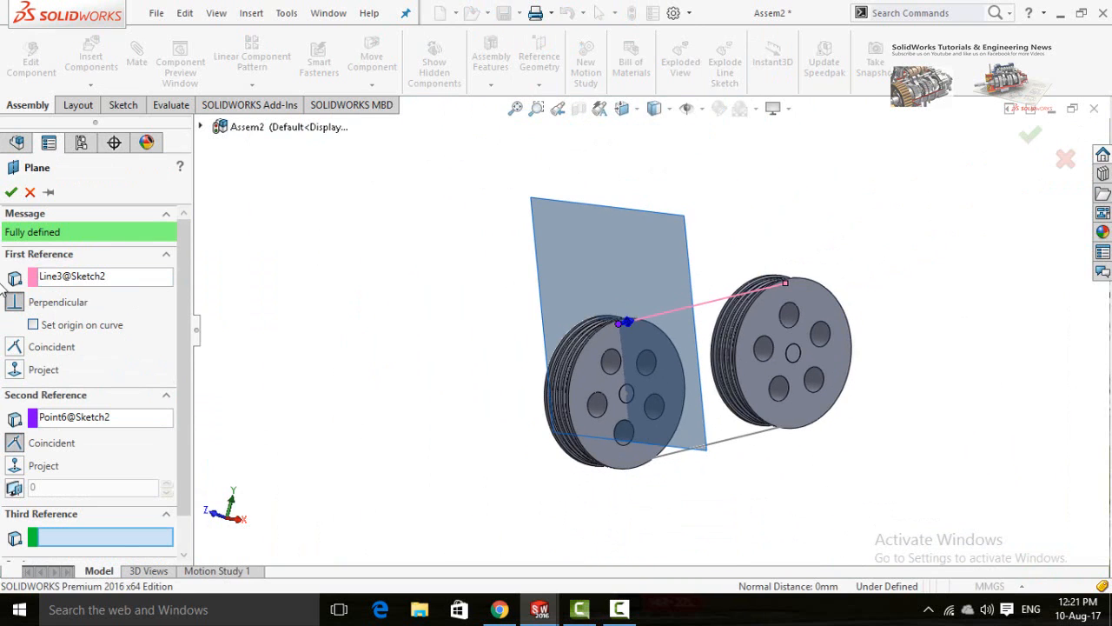
click(11, 192)
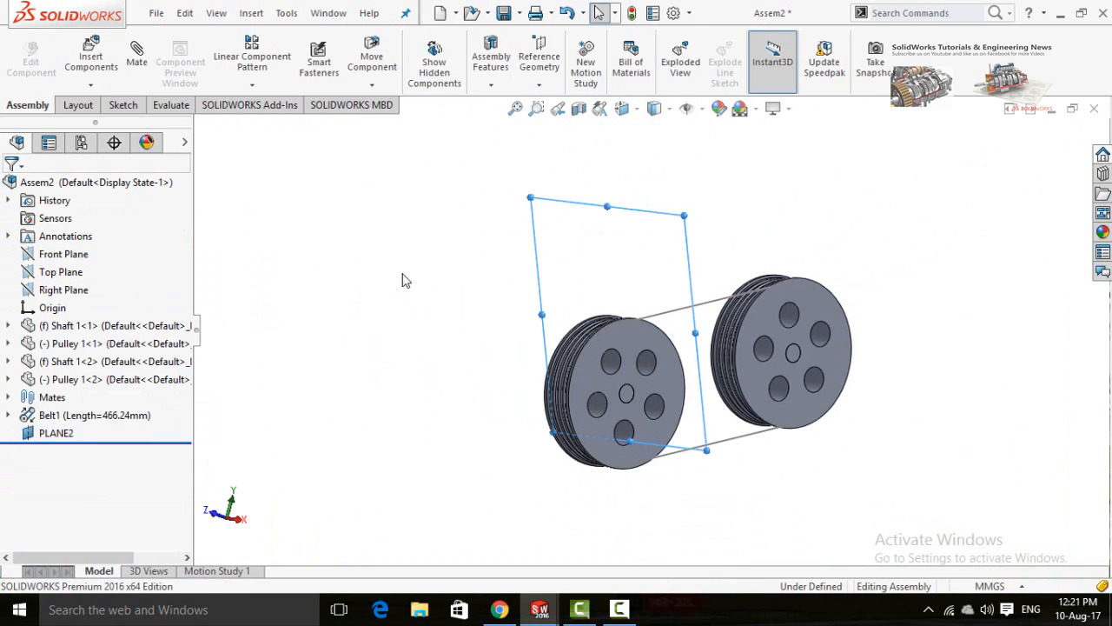
click(400, 279)
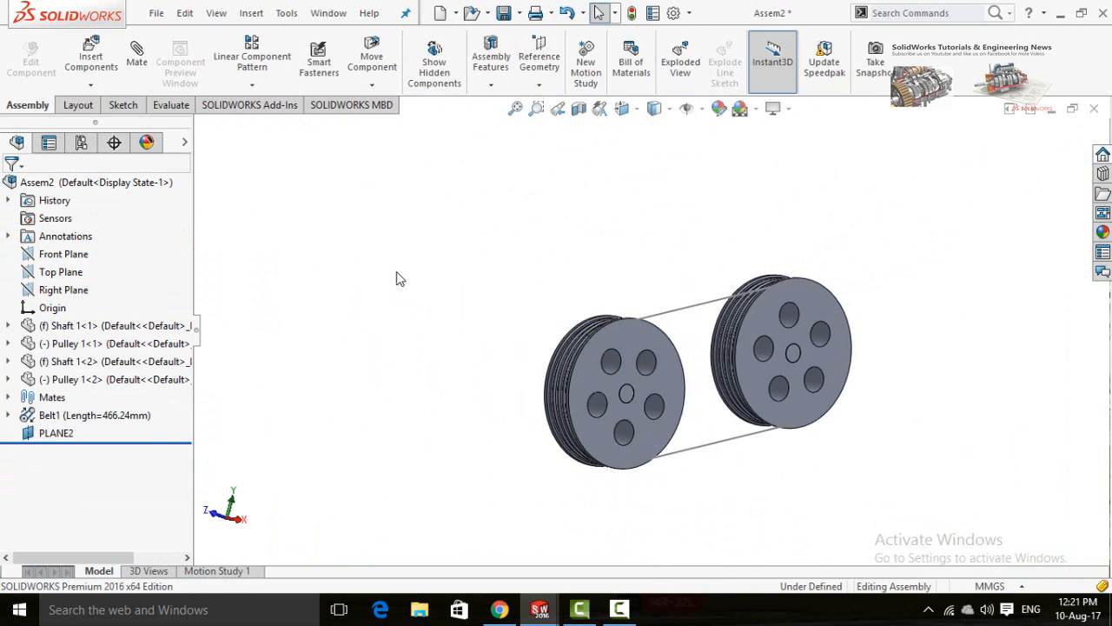
Insert a new part into the assembly and position it on the new reference plane to start its first sketch.
click(92, 86)
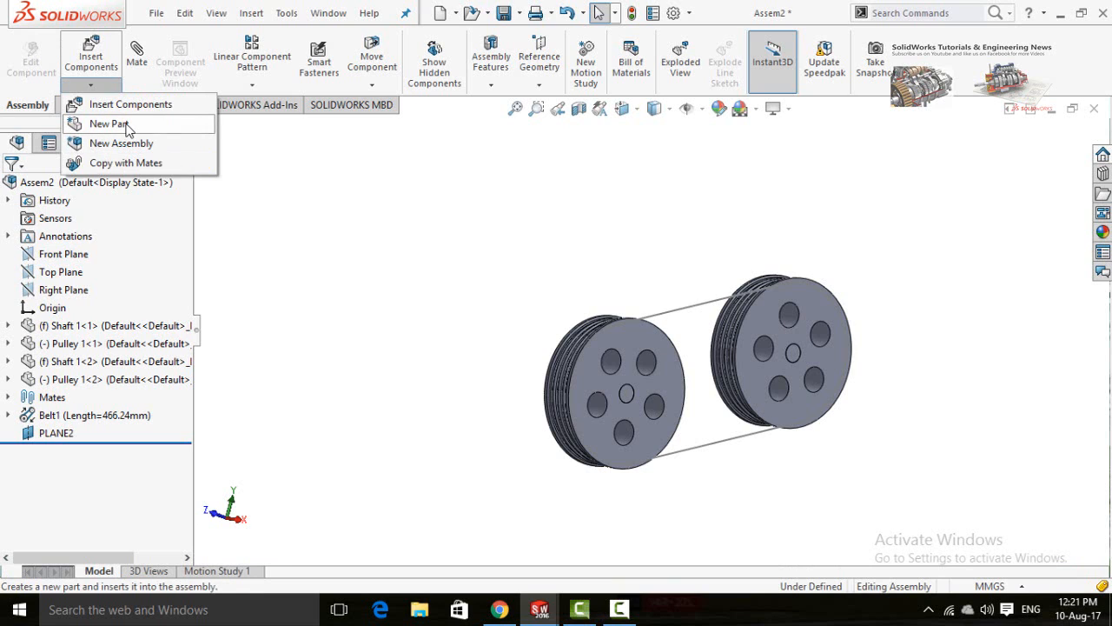
click(109, 124)
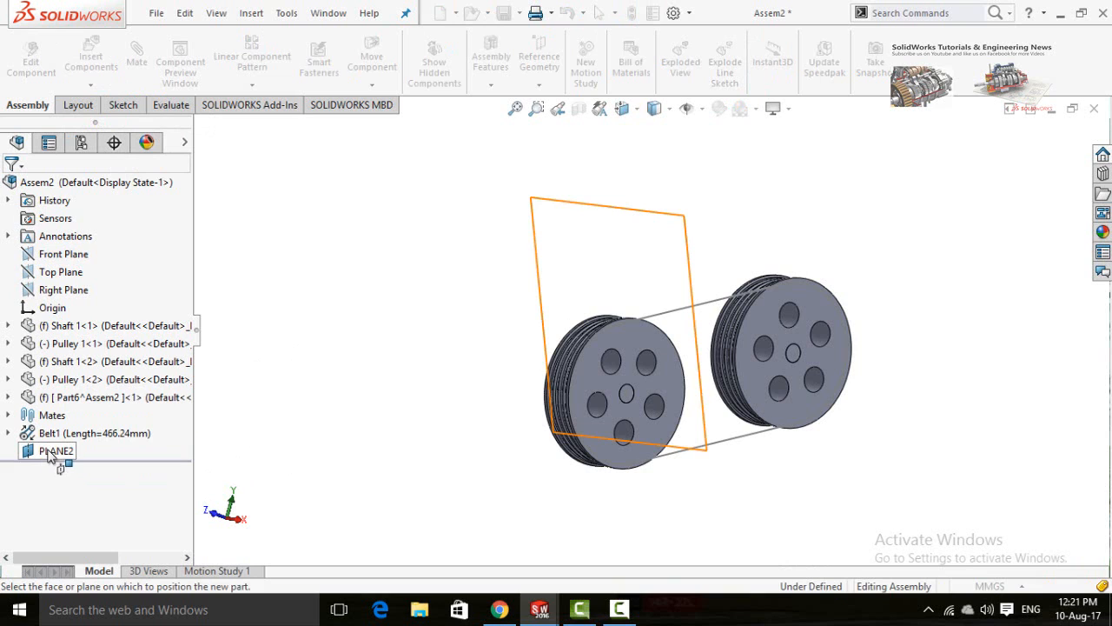
click(49, 453)
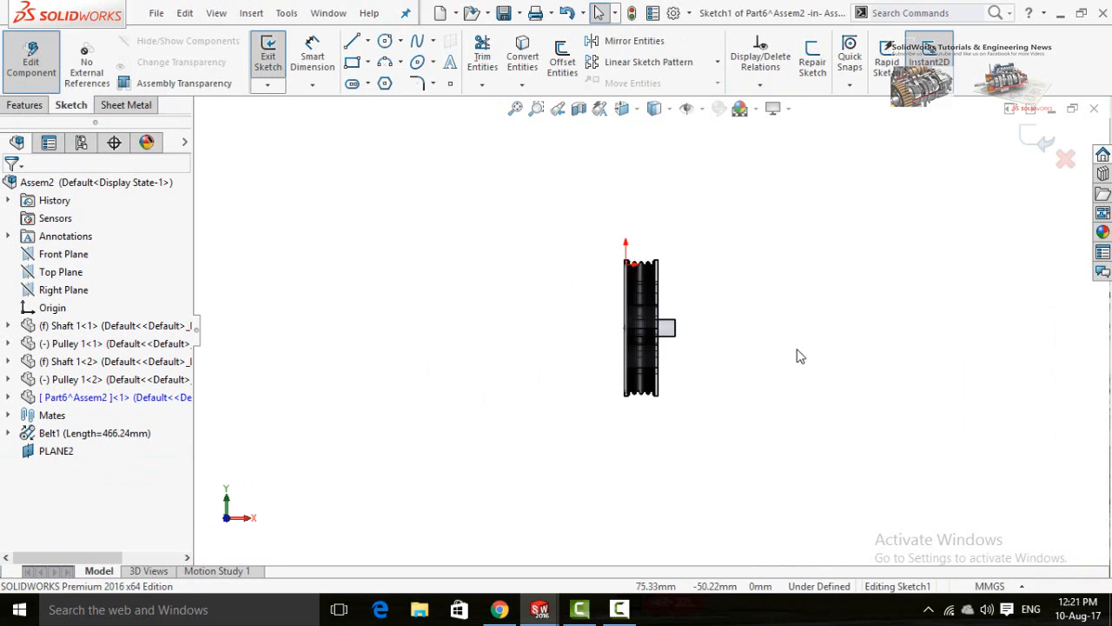
Trace the pulley's left rim corner with a three-point arc and continue it with a 1 mm vertical line down the groove wall.
scroll(686, 283, down, 8)
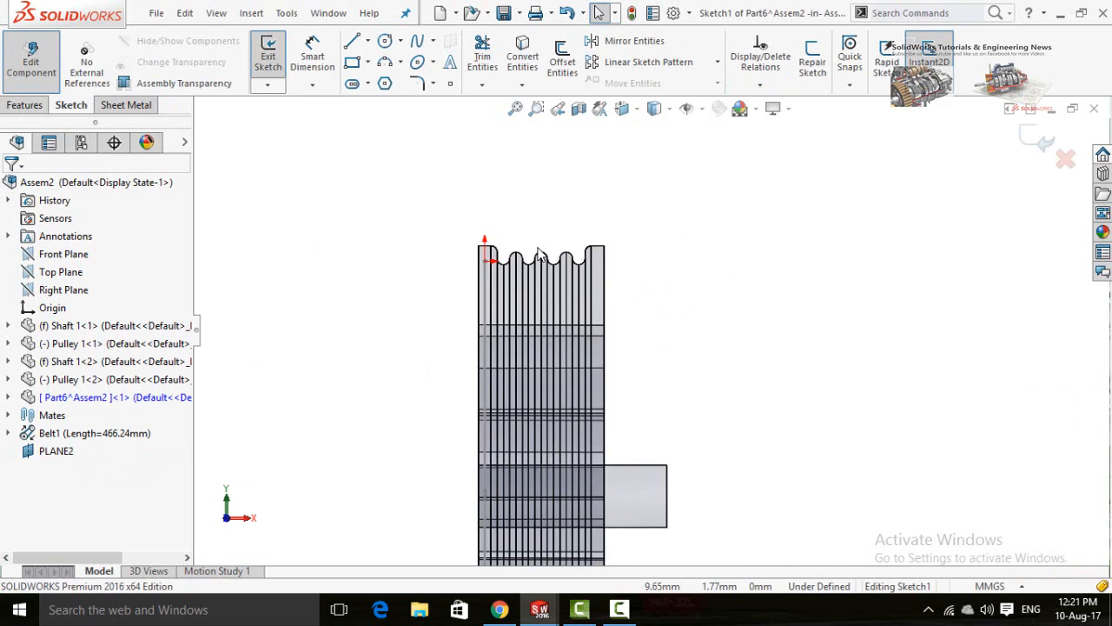
scroll(611, 272, down, 4)
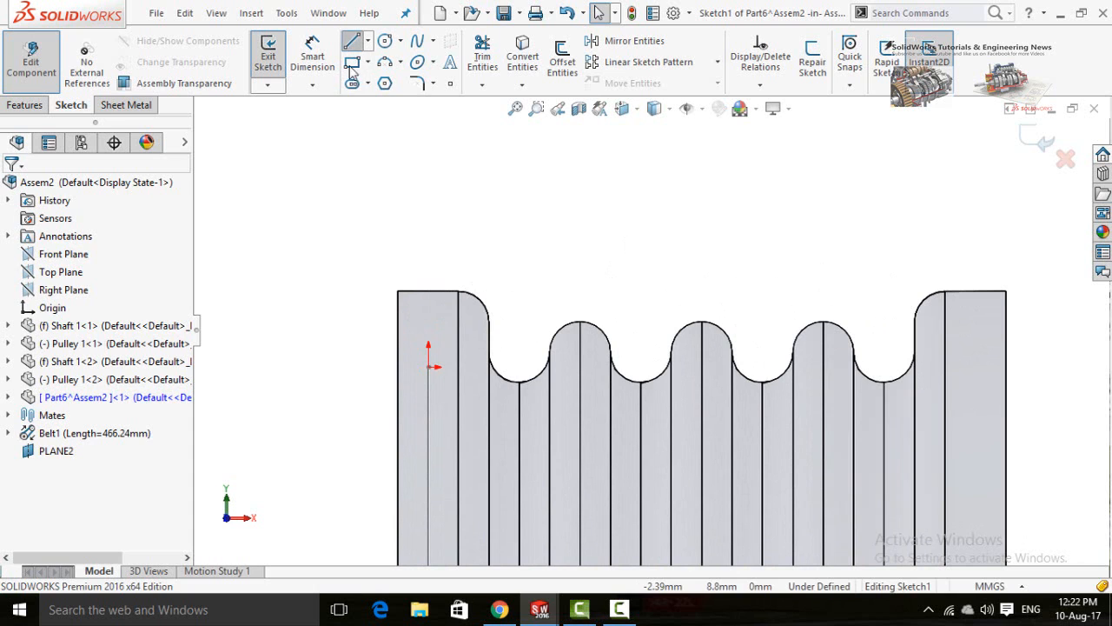
click(385, 62)
scroll(505, 299, down, 1)
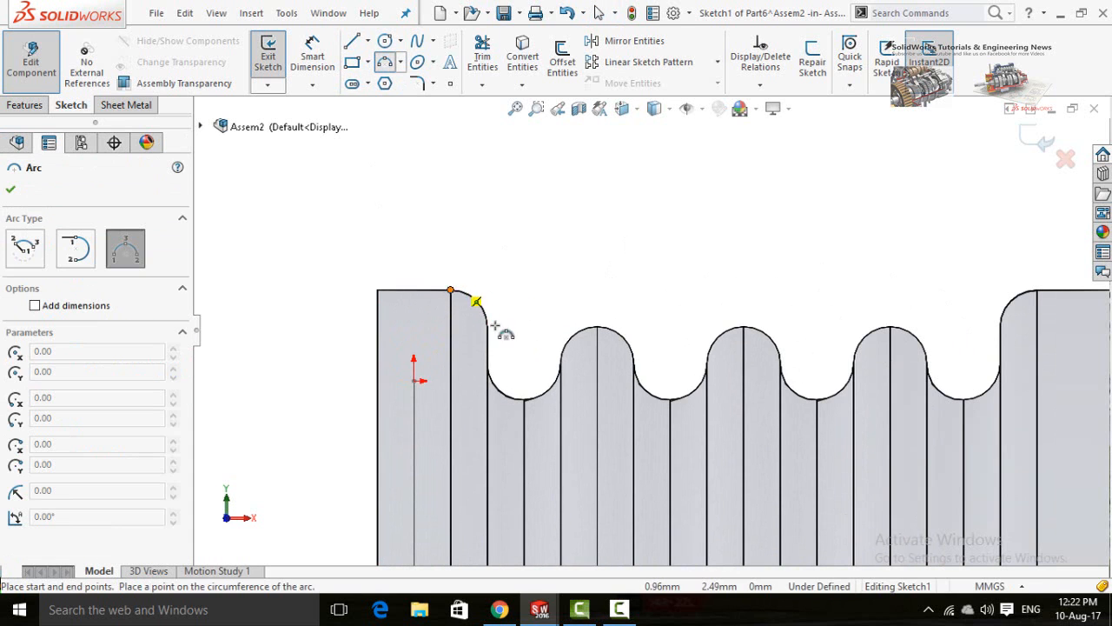
click(487, 326)
click(481, 304)
click(352, 41)
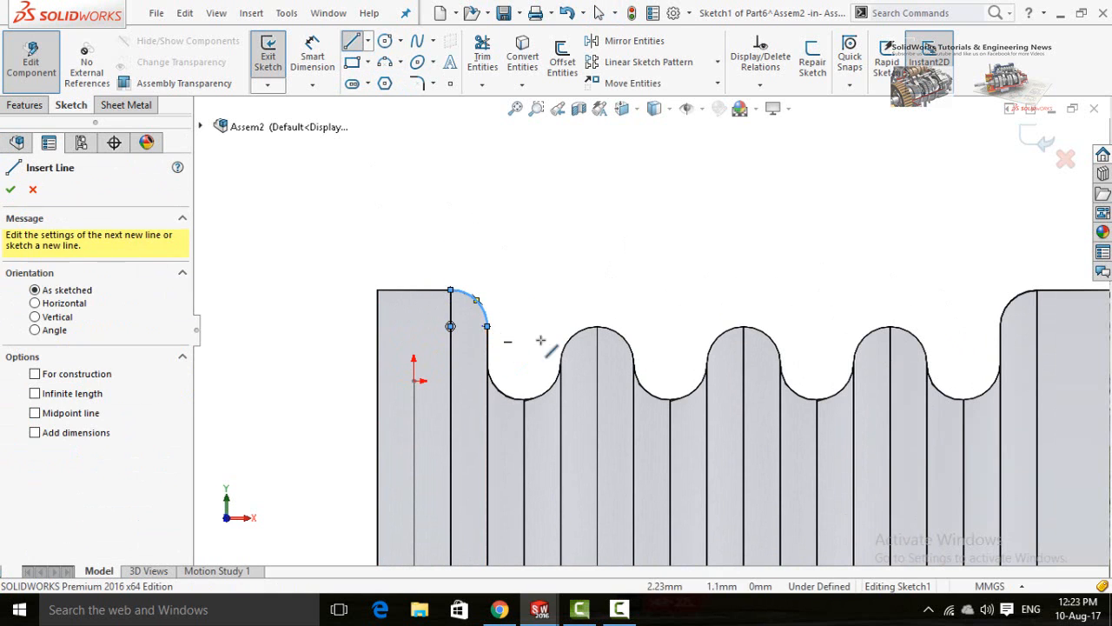
scroll(500, 332, down, 3)
click(469, 307)
click(470, 400)
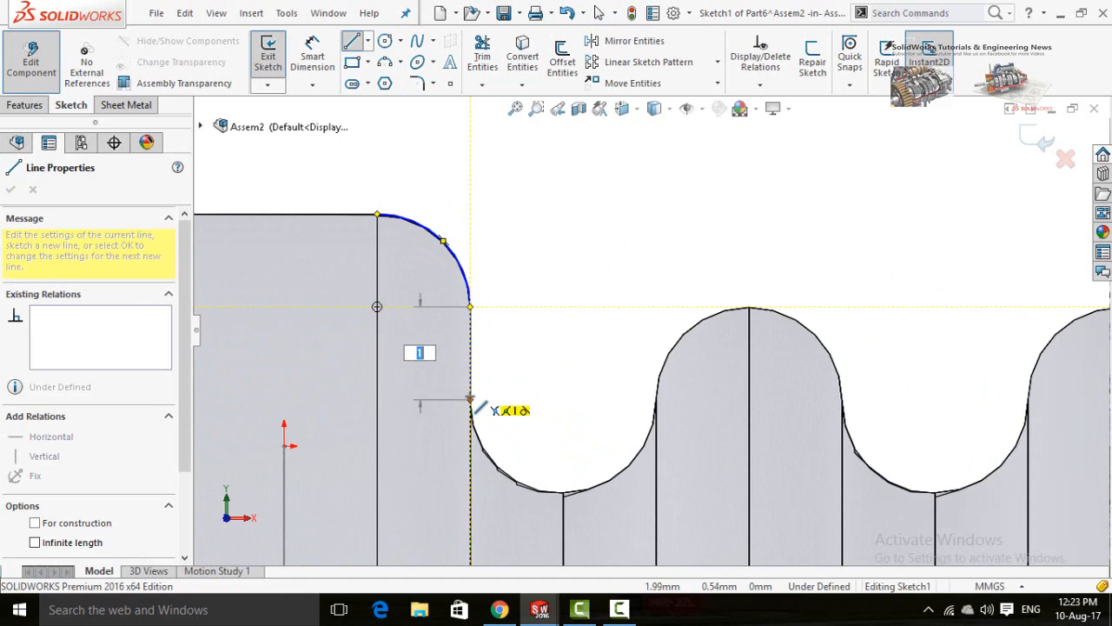
Trace the left half of the first groove with an arc and delete the stray line across it.
click(563, 493)
click(498, 466)
key(Escape)
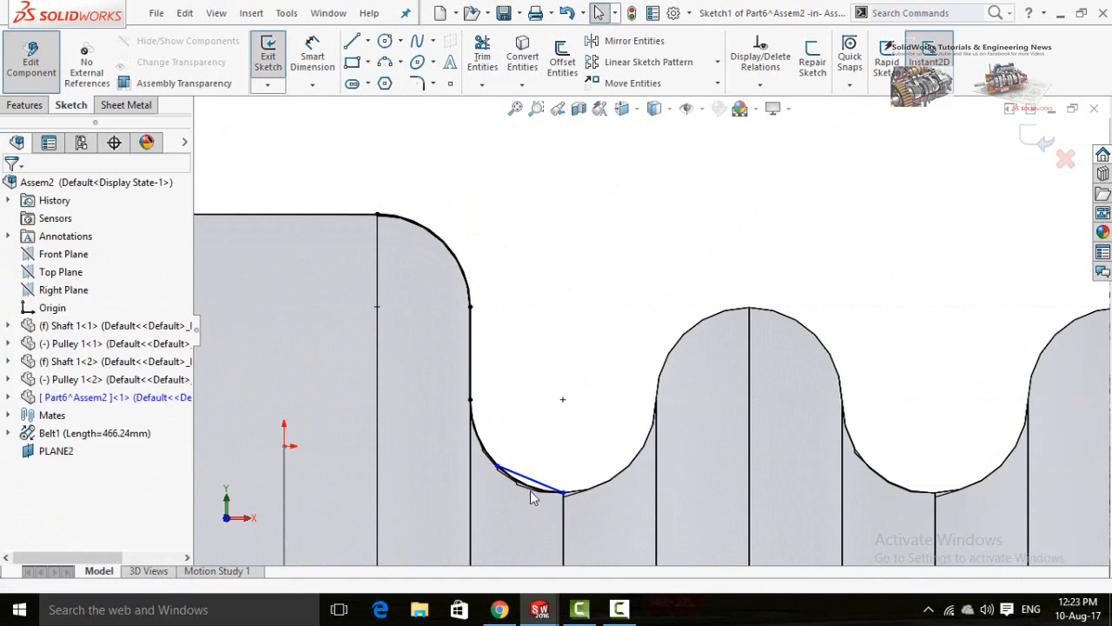
click(531, 479)
key(Delete)
click(388, 68)
click(563, 493)
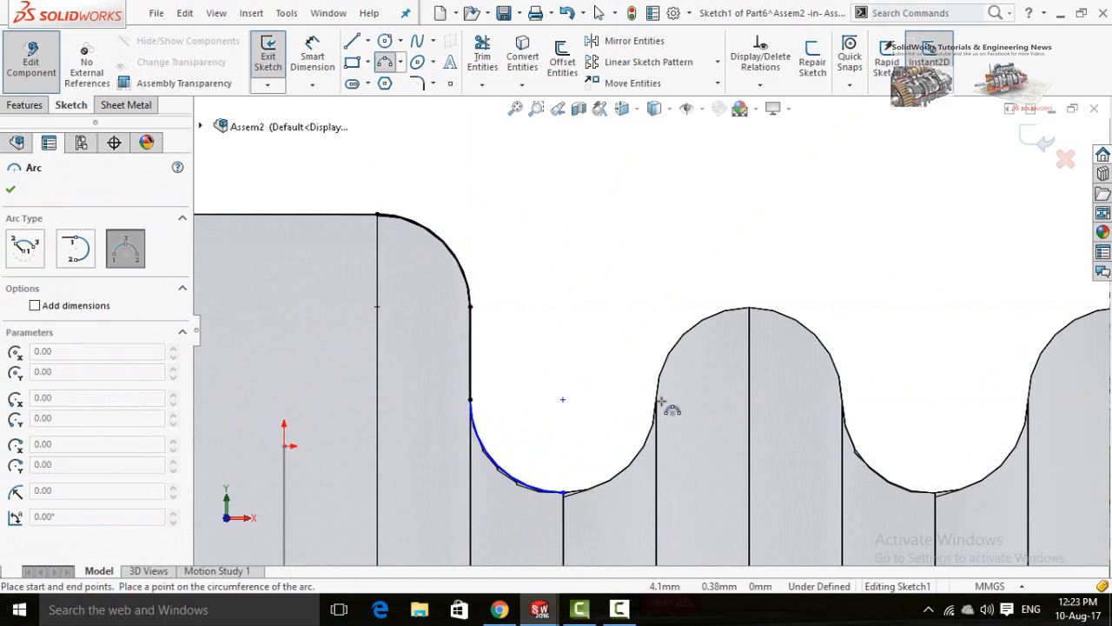
click(657, 400)
click(645, 467)
click(656, 400)
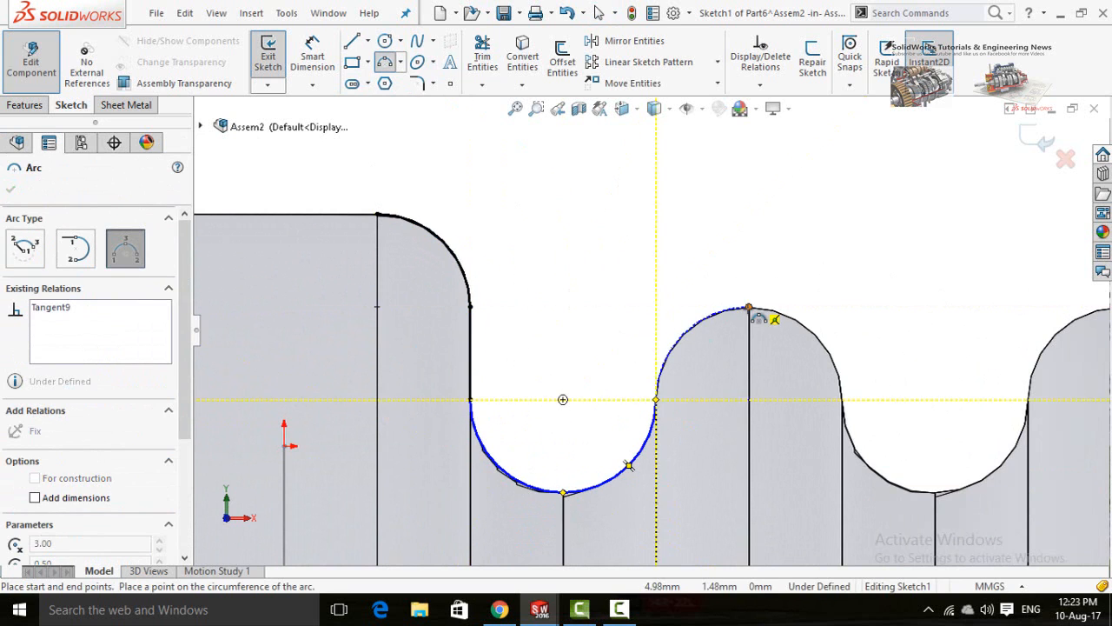
click(749, 309)
key(ctrl+z)
key(ctrl+z)
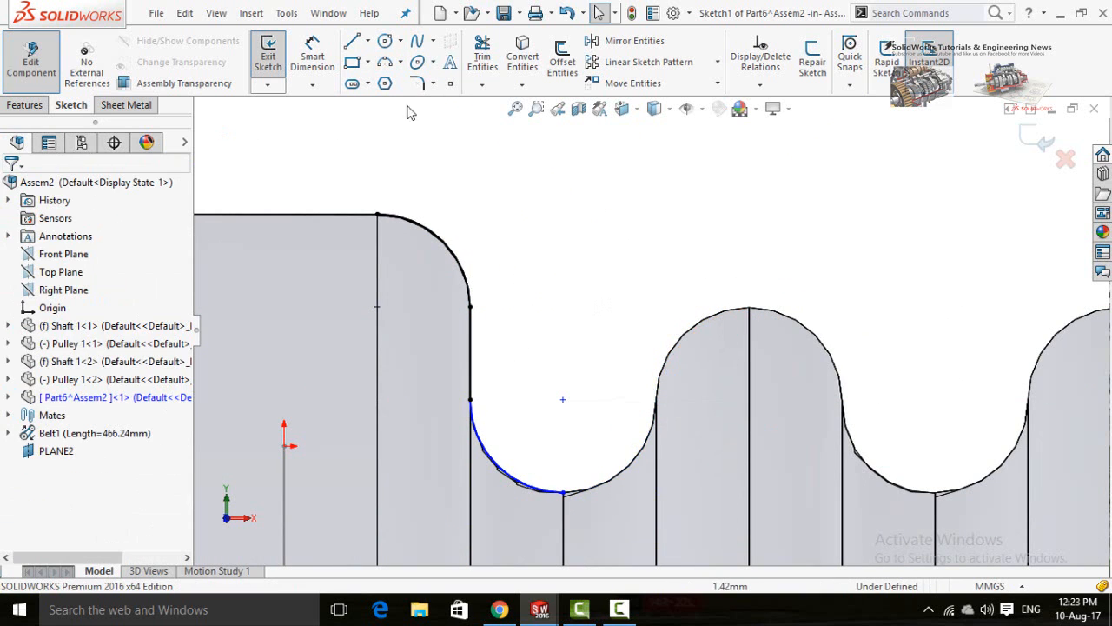
Draw a three-point arc along the right half of the first groove.
click(386, 64)
click(563, 493)
click(656, 400)
click(650, 464)
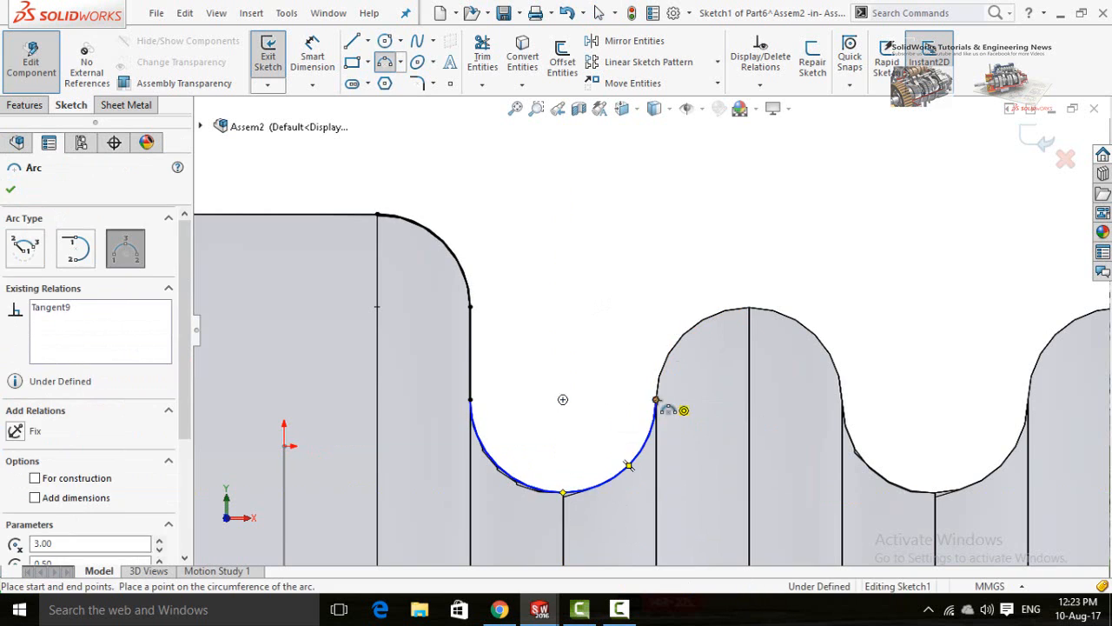
Trace the first ridge between the grooves with two quarter arcs meeting at its crest.
click(656, 400)
click(749, 309)
click(719, 339)
click(749, 308)
click(841, 400)
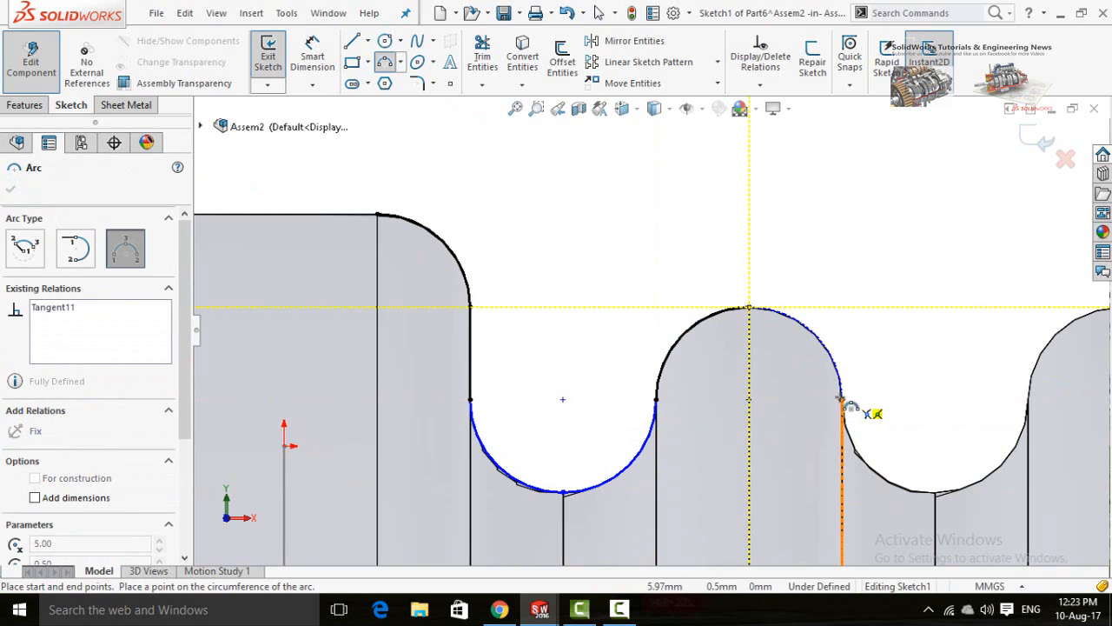
click(855, 427)
Trace the second groove with two quarter arcs meeting at its lowest point.
click(842, 400)
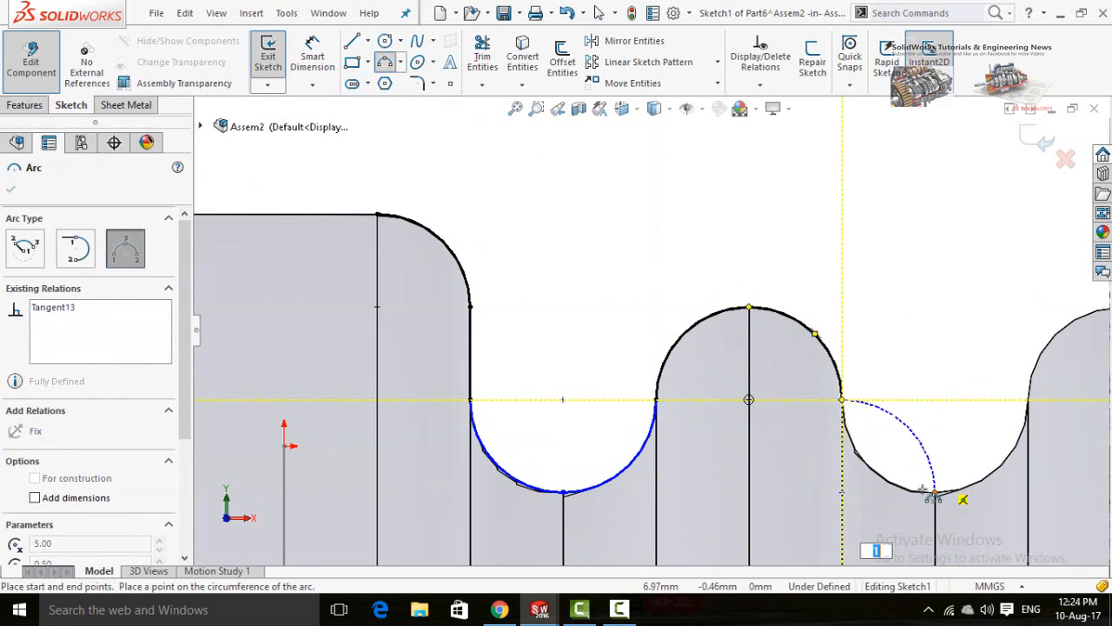
click(935, 492)
click(870, 468)
click(935, 493)
click(1029, 400)
click(1006, 440)
Draw one semicircular three-point arc over the second ridge and another along the third groove.
scroll(999, 434, up, 4)
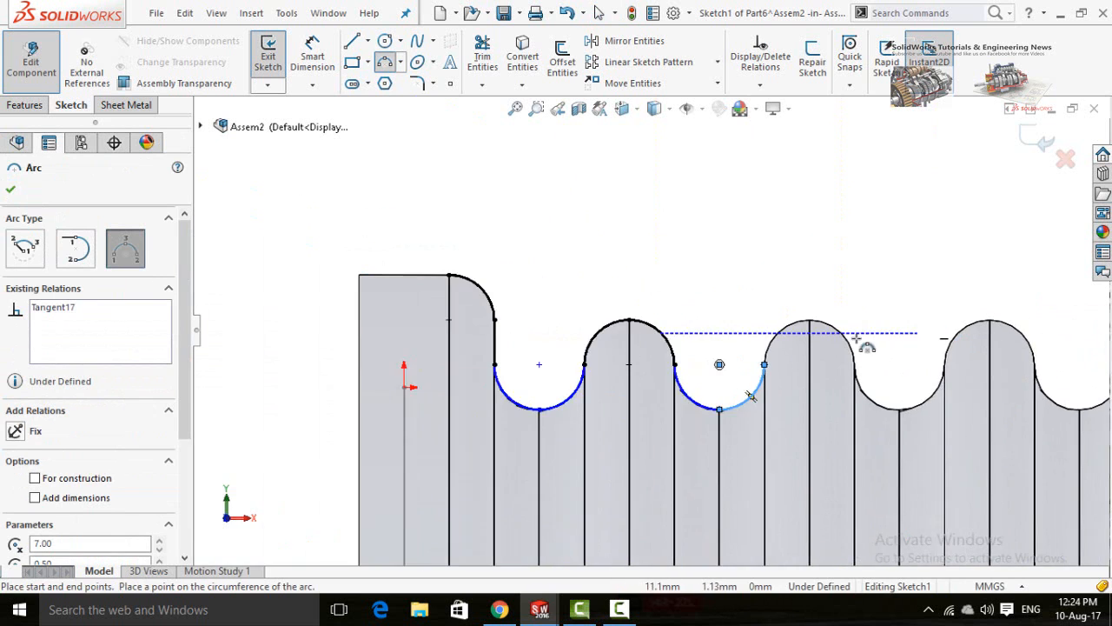
scroll(885, 351, down, 4)
click(629, 380)
click(818, 381)
click(724, 286)
click(818, 380)
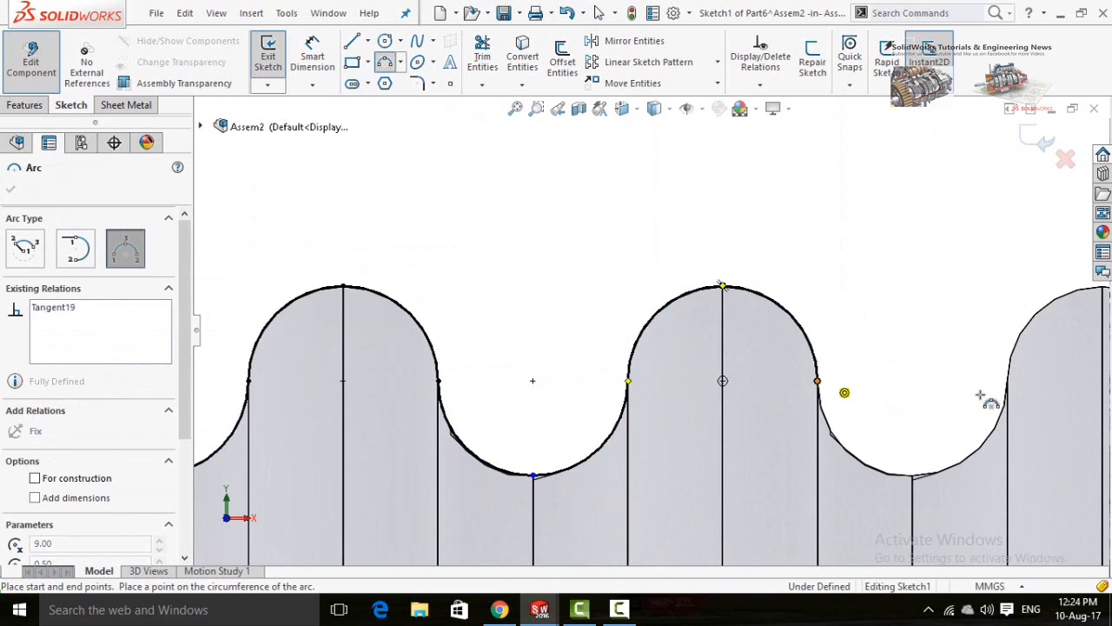
click(1007, 381)
click(914, 474)
Draw one semicircular three-point arc over the third ridge and another along the fourth groove.
click(1007, 380)
scroll(921, 358, up, 4)
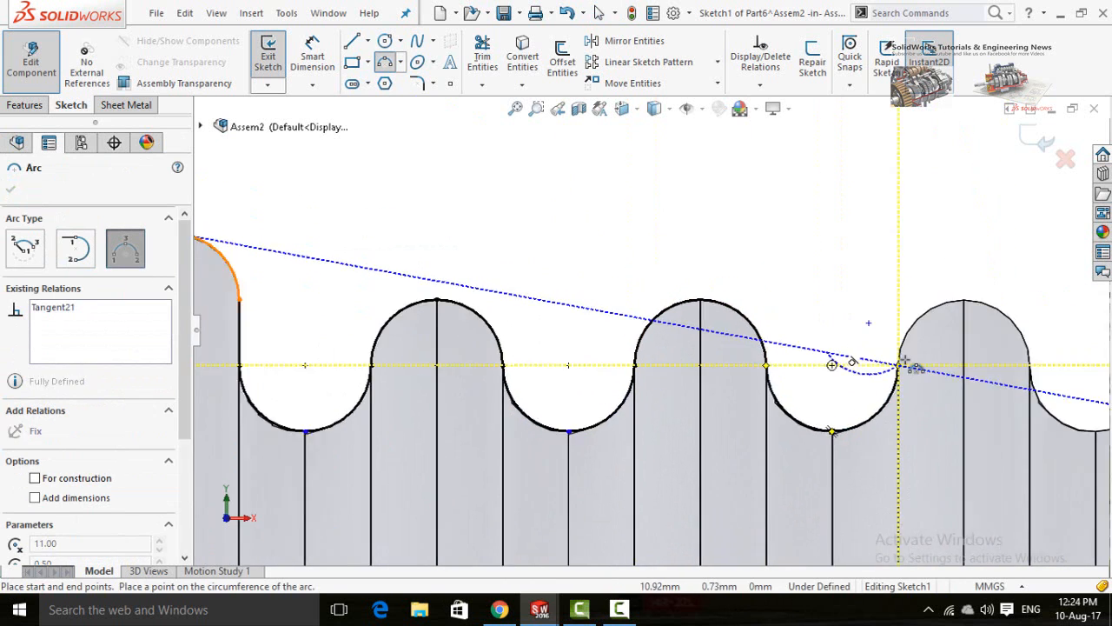
scroll(901, 328, down, 4)
click(834, 379)
click(738, 283)
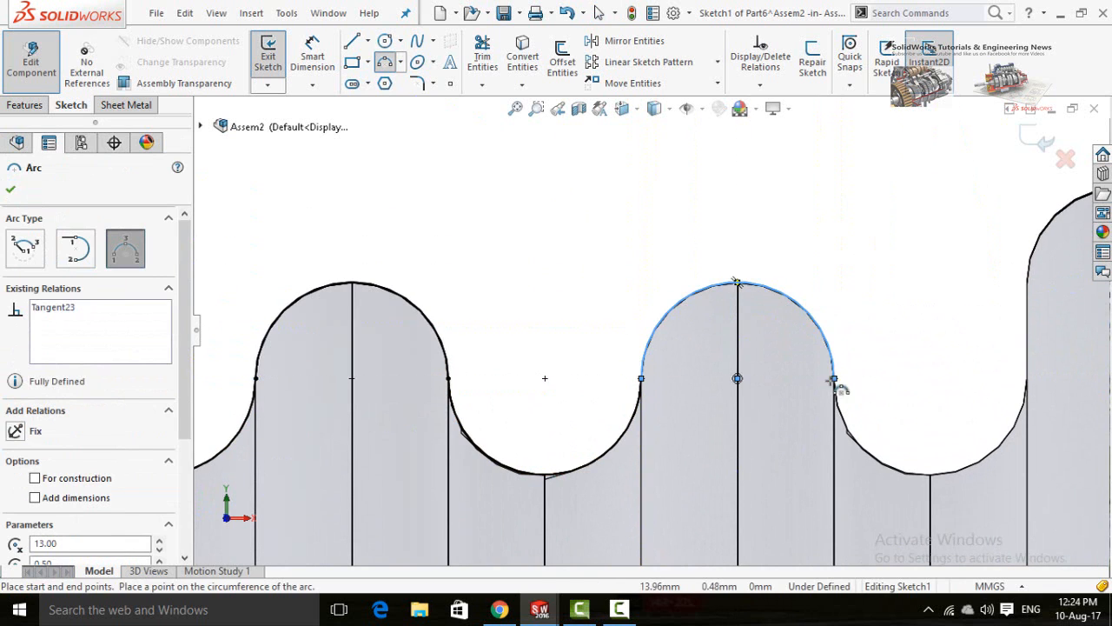
click(835, 379)
click(1027, 379)
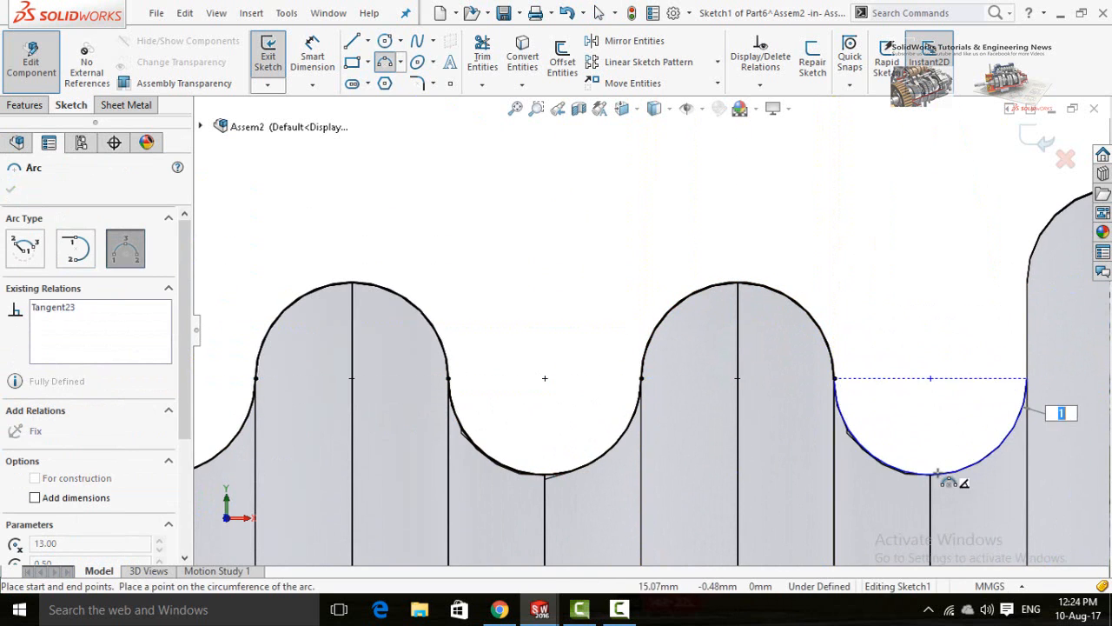
click(931, 474)
Draw a vertical line up the last groove's outer wall and a 1 mm radius arc around the right rim corner.
key(l)
click(1028, 379)
click(1028, 279)
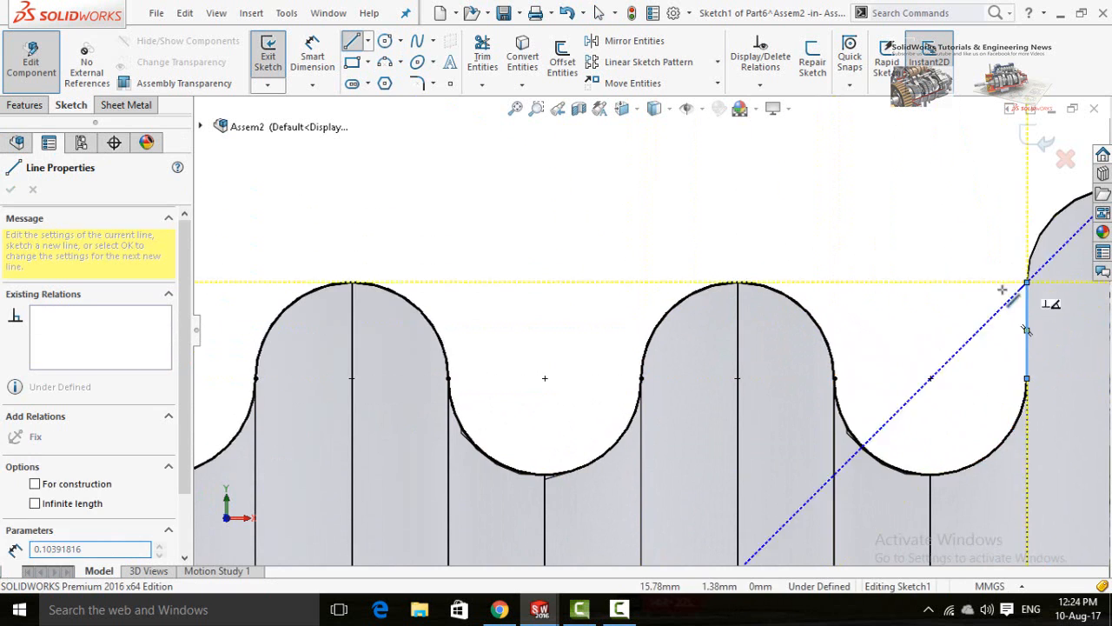
scroll(1034, 288, up, 2)
key(Escape)
click(387, 66)
click(771, 370)
click(839, 303)
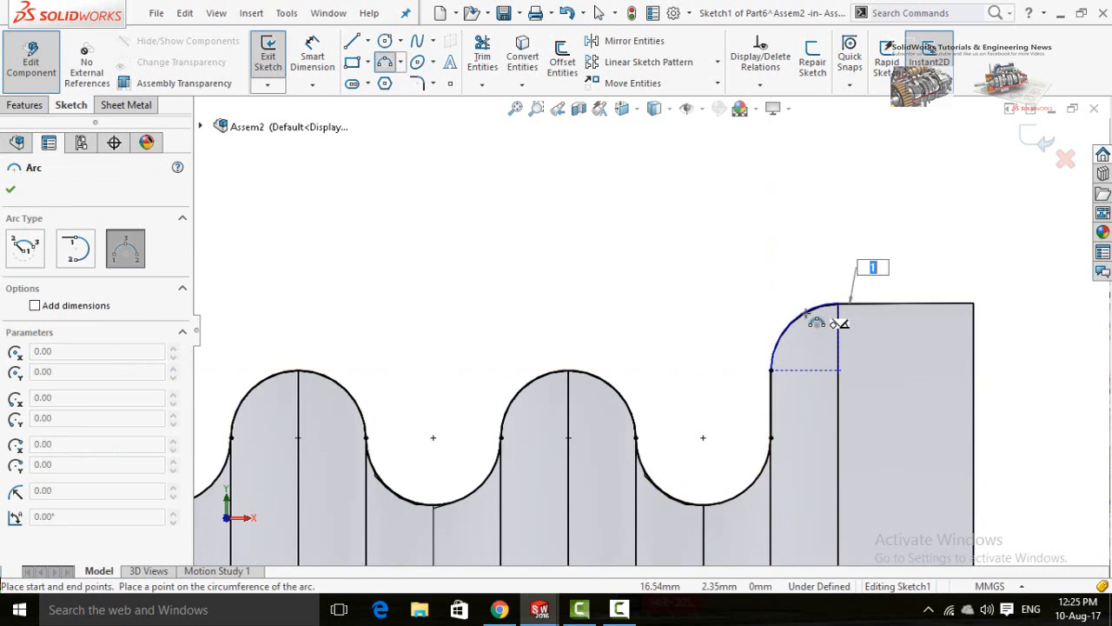
click(790, 323)
Close the belt profile with short vertical lines above both rim corners and a horizontal line joining them over the grooves.
click(352, 42)
click(839, 303)
click(838, 285)
scroll(643, 282, up, 7)
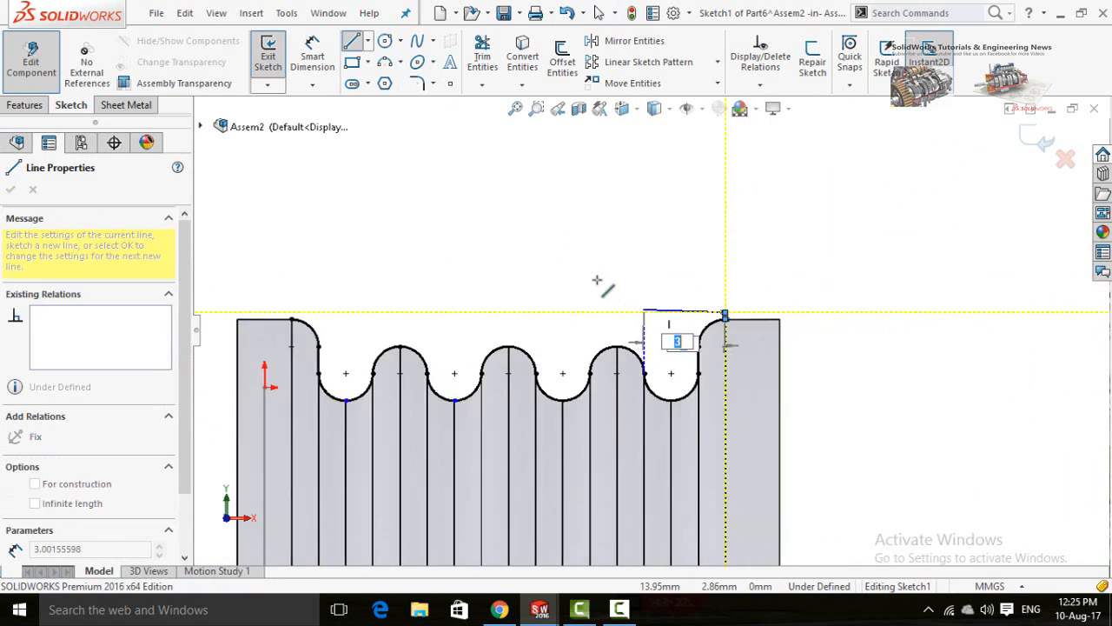
scroll(361, 300, down, 5)
click(427, 342)
click(427, 353)
key(Escape)
scroll(660, 348, up, 4)
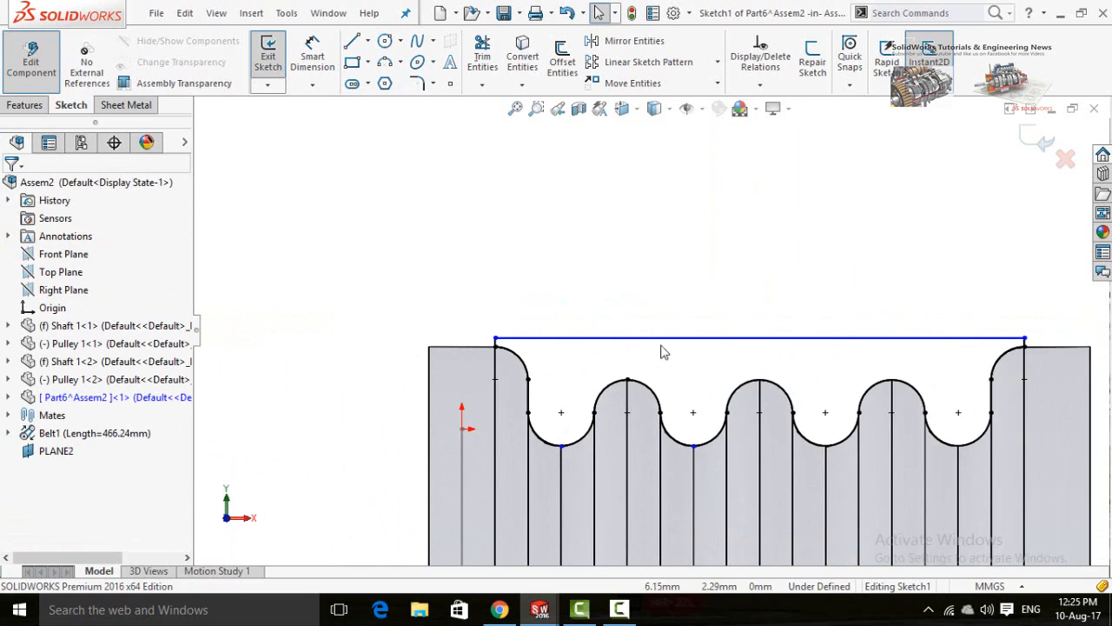
Dimension the height from the first groove's lowest point to the profile's top line and set it to 4 mm.
right_drag(683, 297, 677, 210)
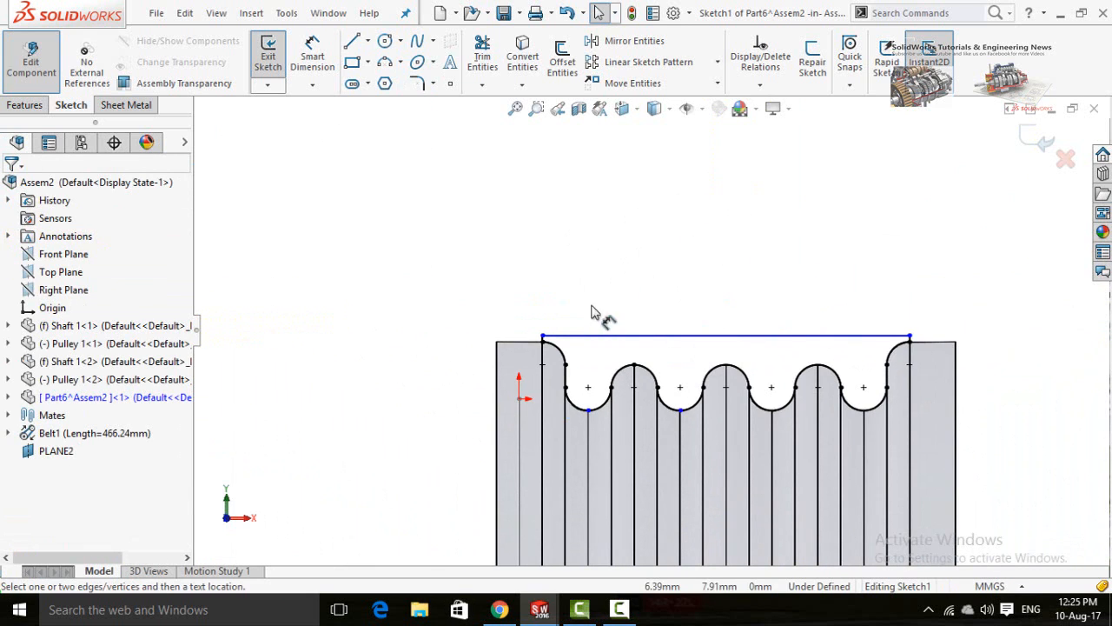
scroll(573, 348, down, 1)
click(576, 340)
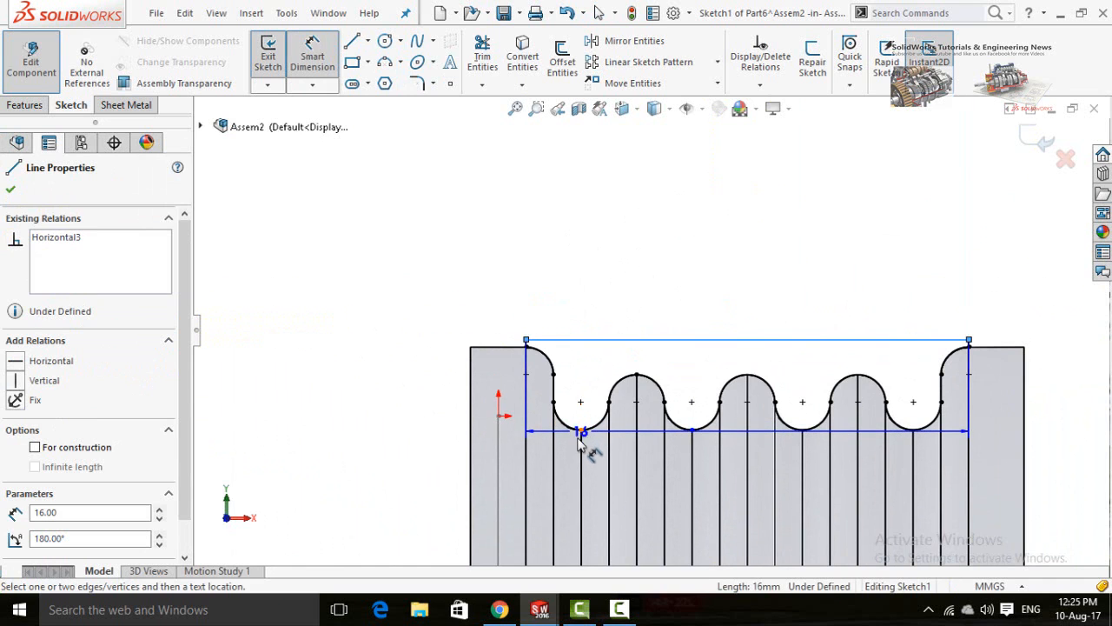
scroll(588, 439, down, 5)
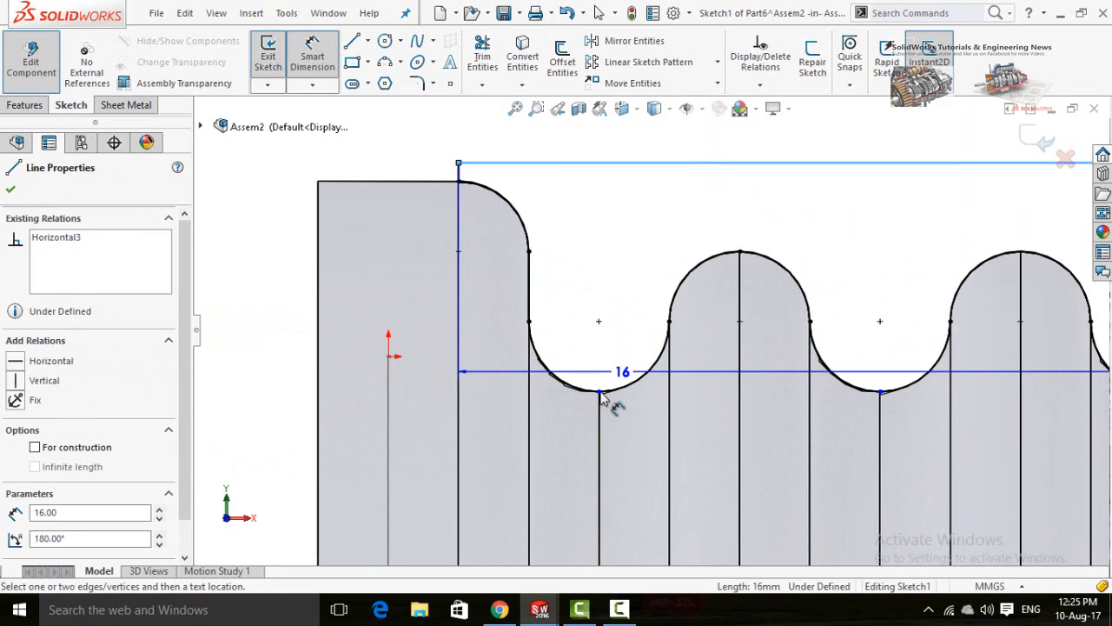
click(600, 393)
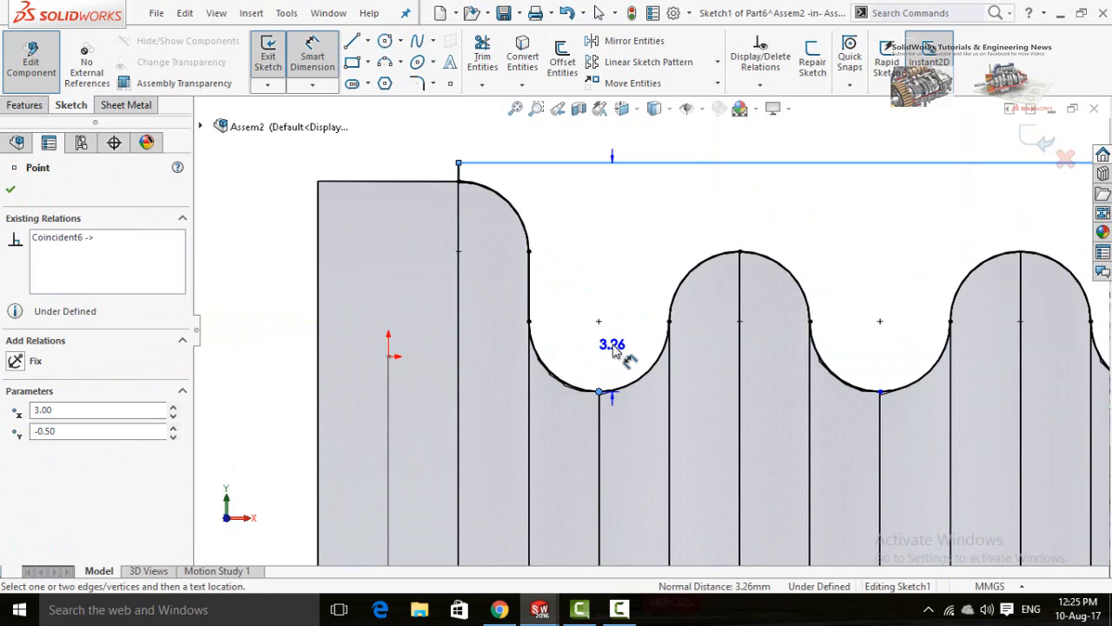
click(608, 273)
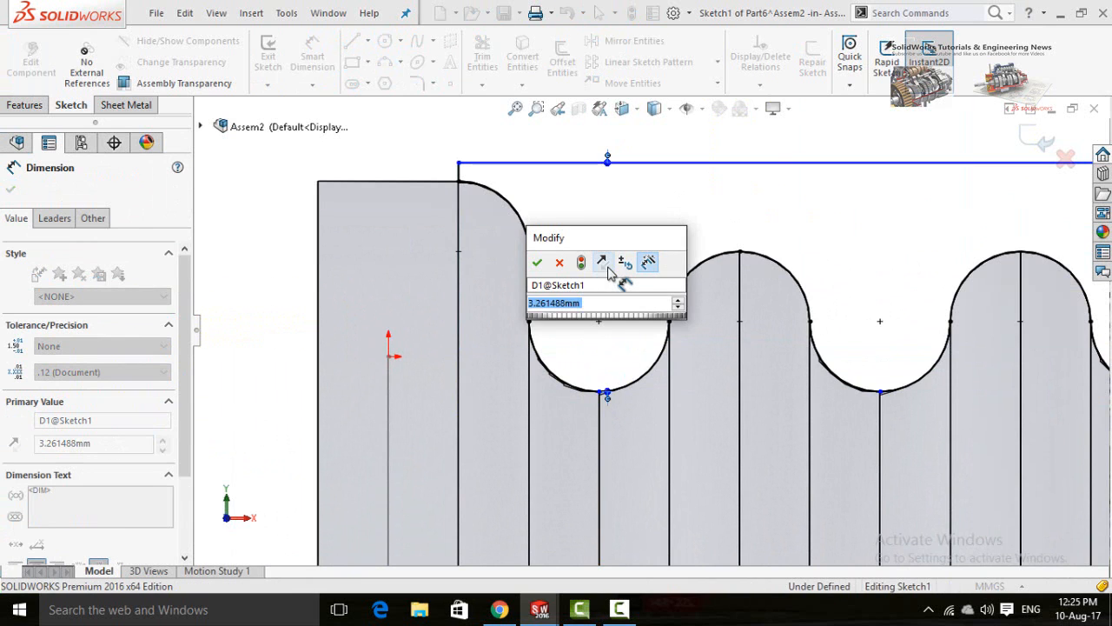
text(4)
click(536, 263)
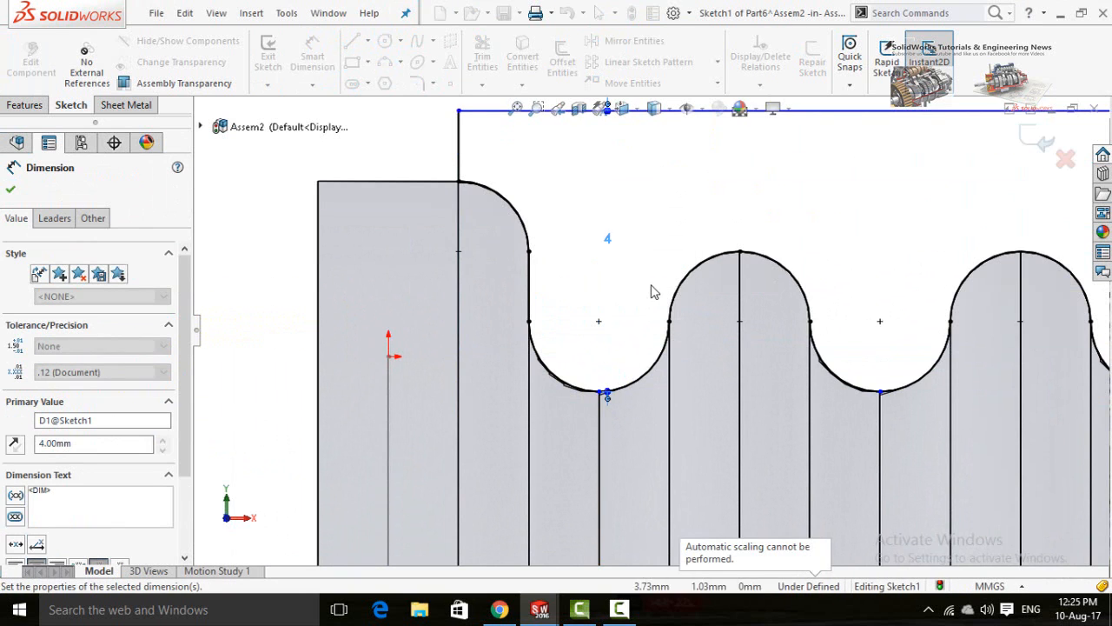
scroll(624, 253, up, 2)
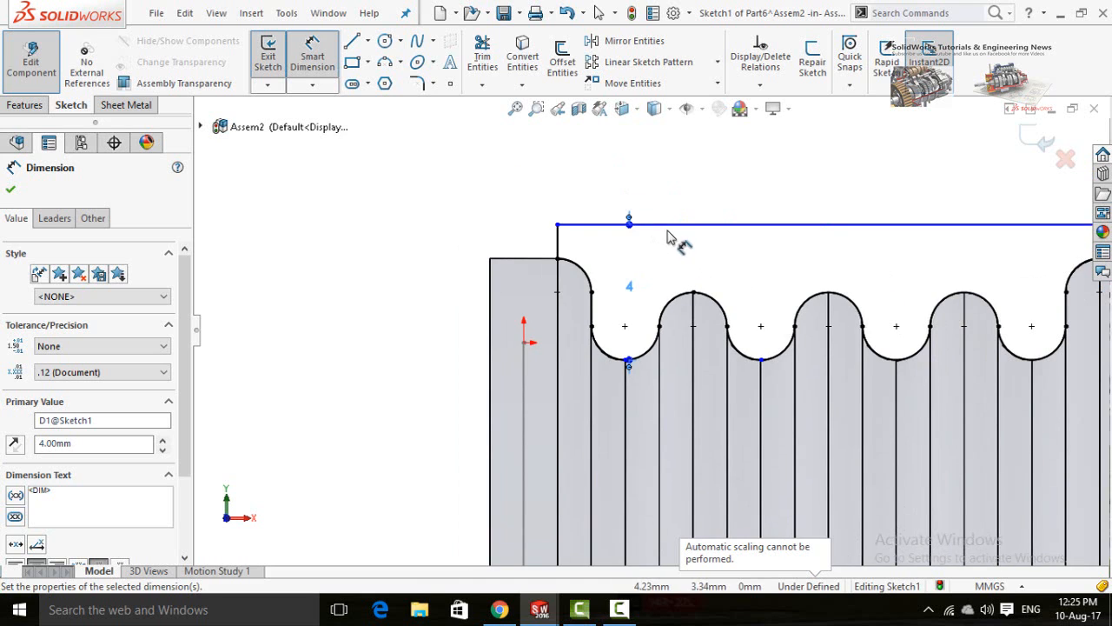
Add a driven length dimension above the belt profile's top line and exit the sketch.
click(711, 176)
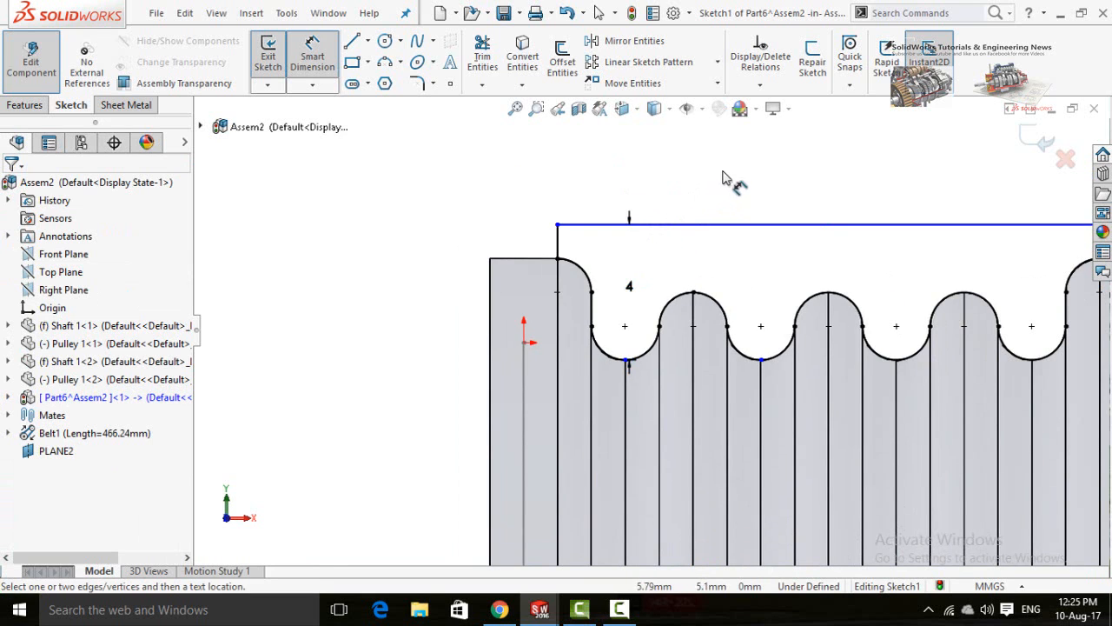
click(734, 225)
click(788, 207)
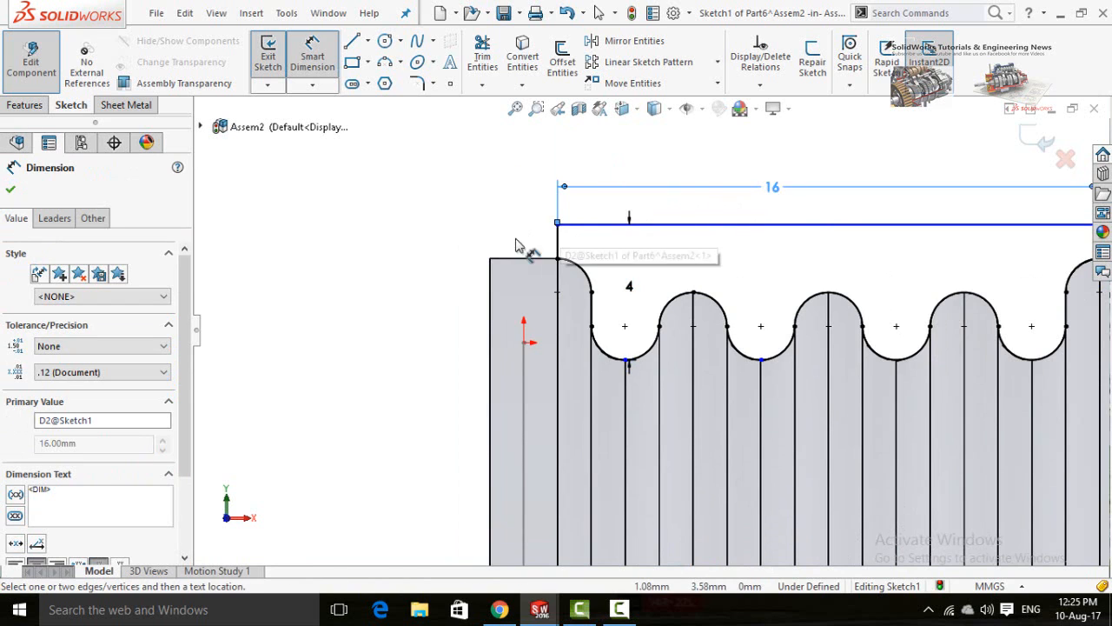
click(413, 287)
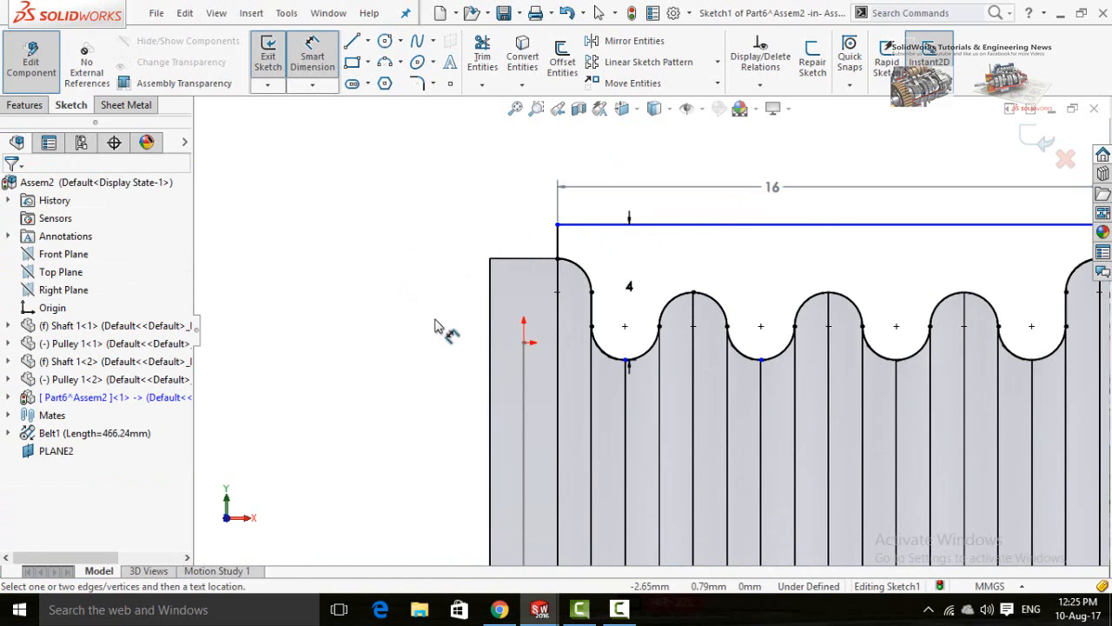
scroll(436, 325, up, 5)
scroll(888, 305, down, 2)
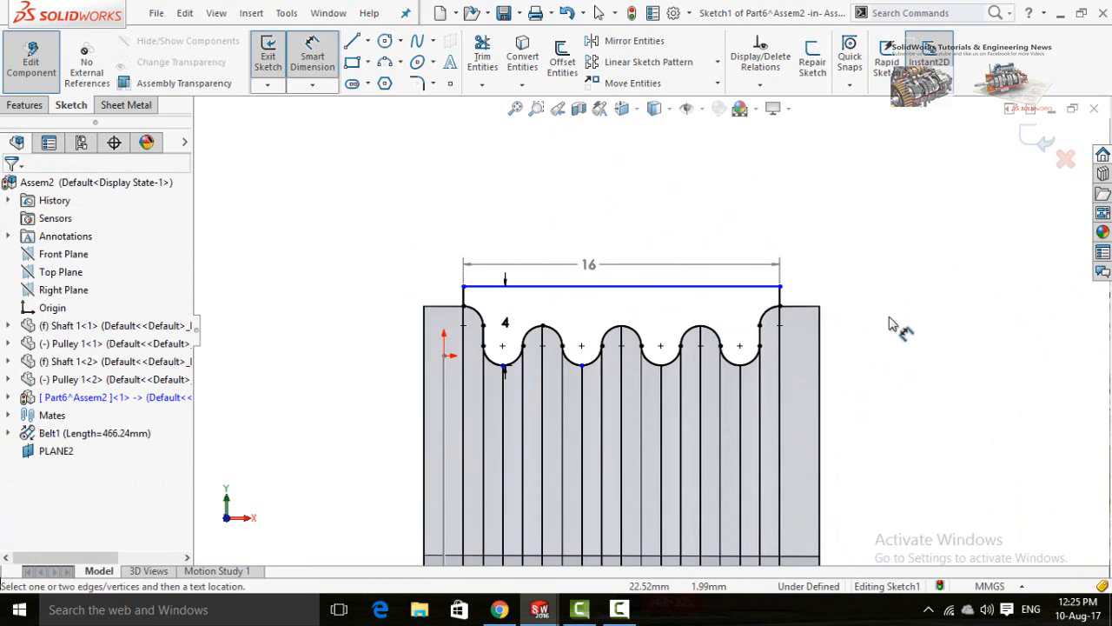
key(Escape)
scroll(904, 311, up, 2)
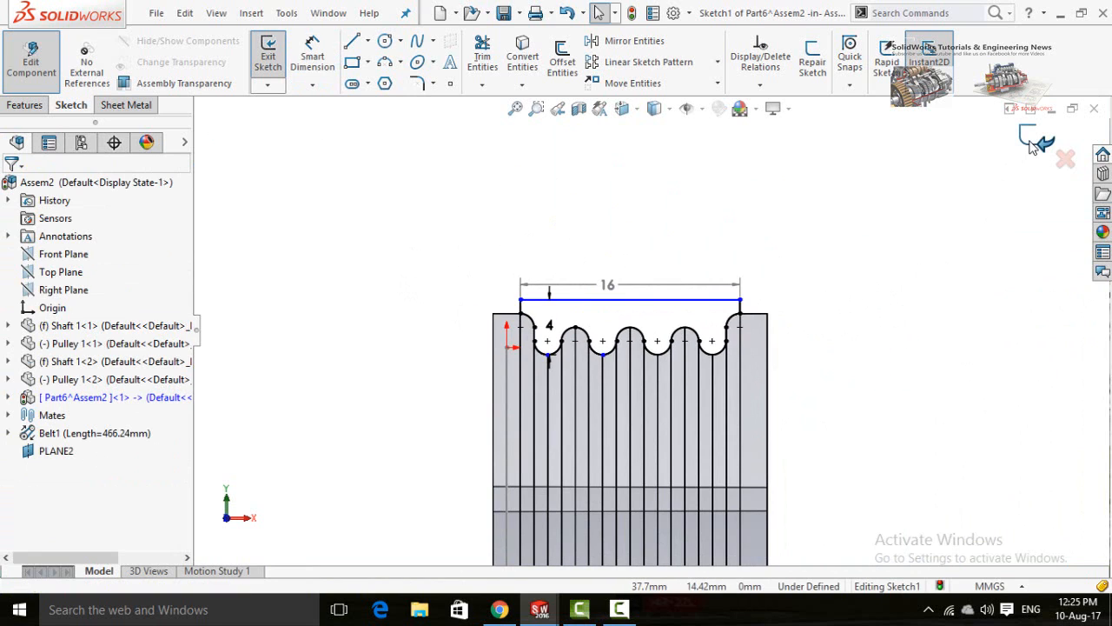
click(1032, 146)
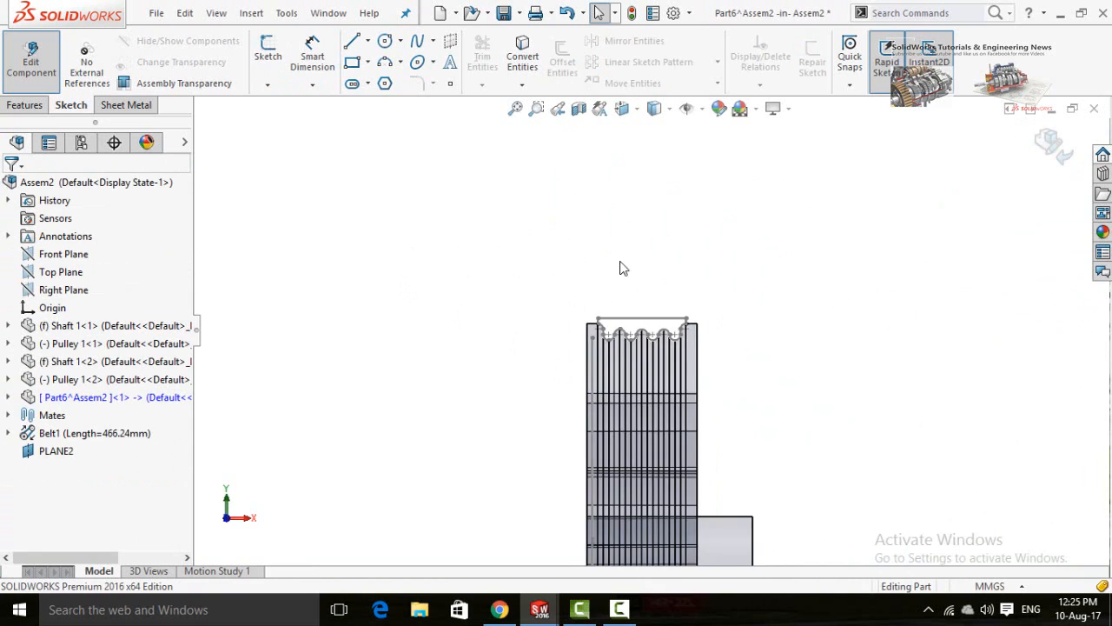
Examine the finished belt profile on the pulley rim in a 3D view and the sketch contained in the Belt1 feature.
middle_drag(620, 268, 611, 414)
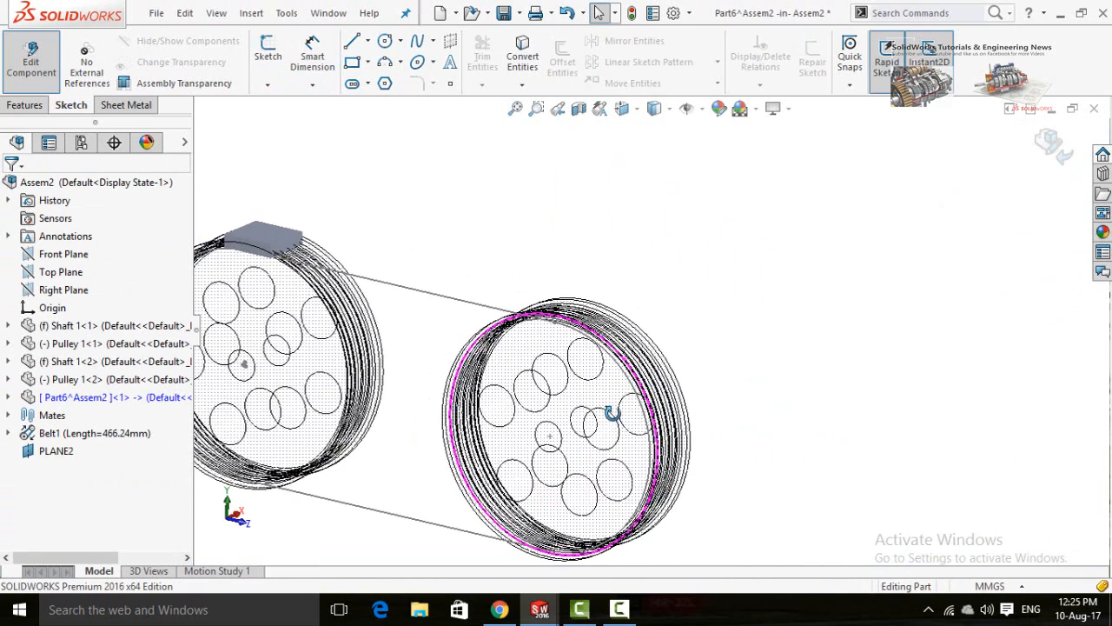
scroll(459, 370, up, 2)
scroll(346, 247, down, 2)
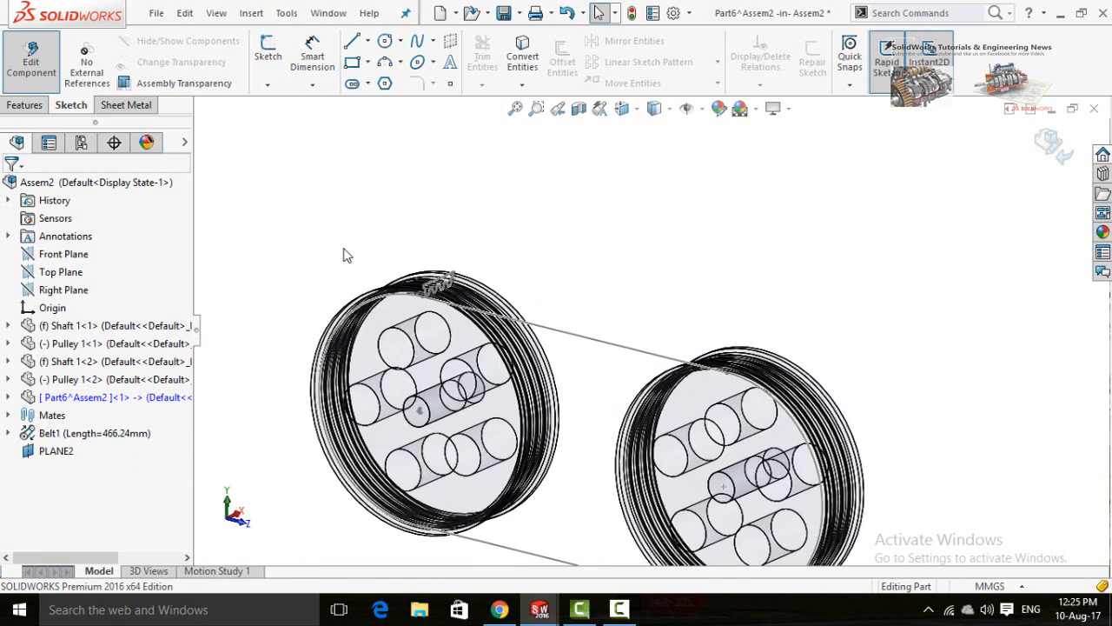
scroll(345, 254, down, 2)
scroll(346, 253, up, 1)
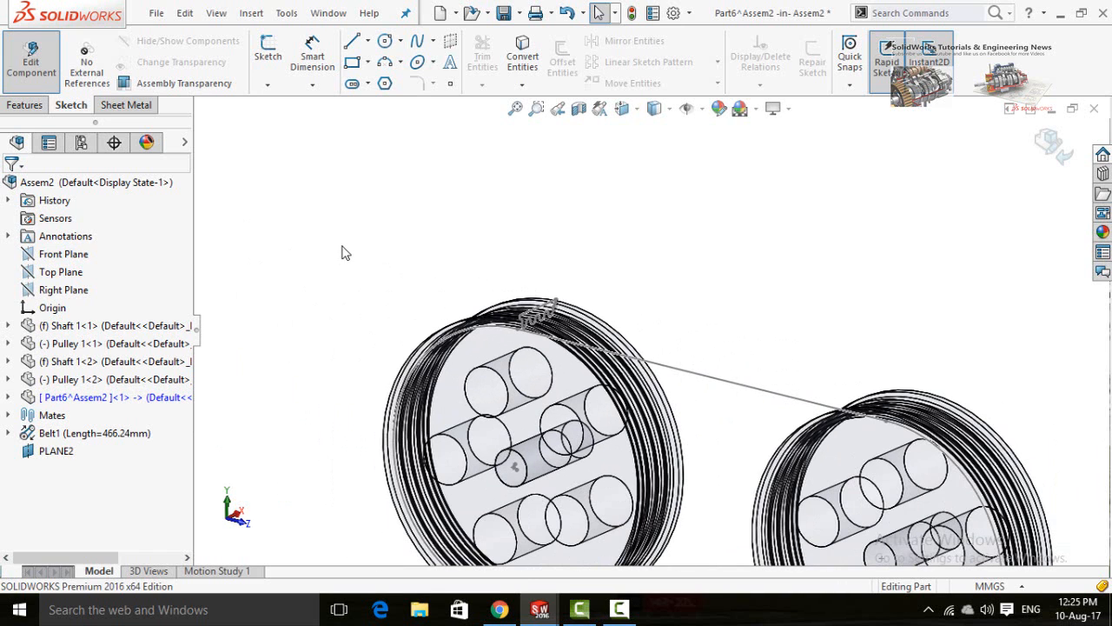
scroll(344, 250, up, 2)
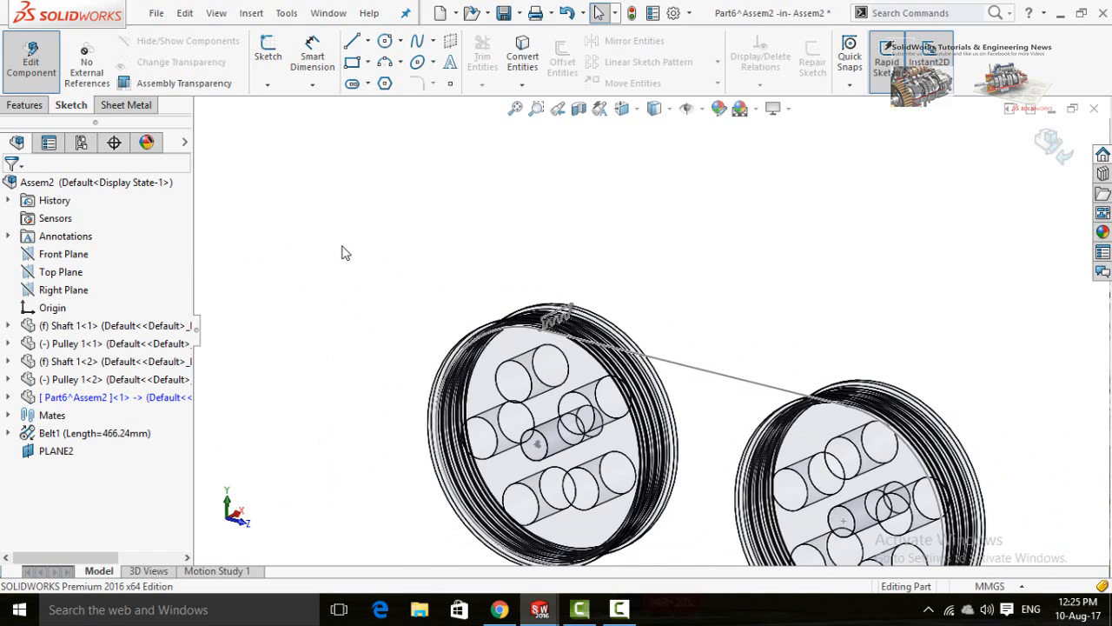
click(7, 434)
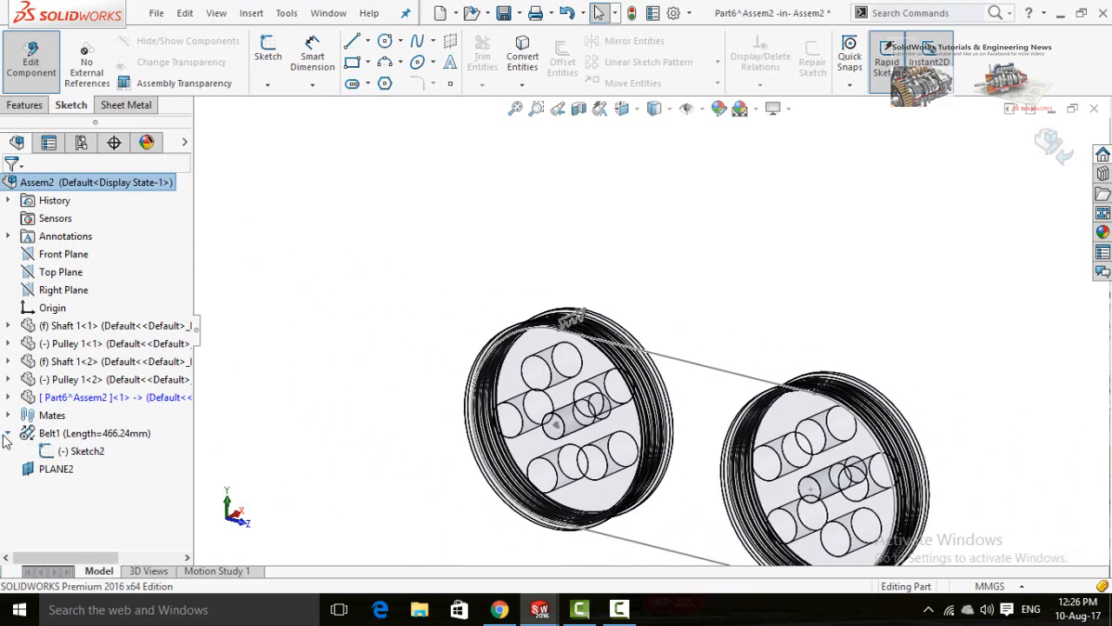
click(7, 433)
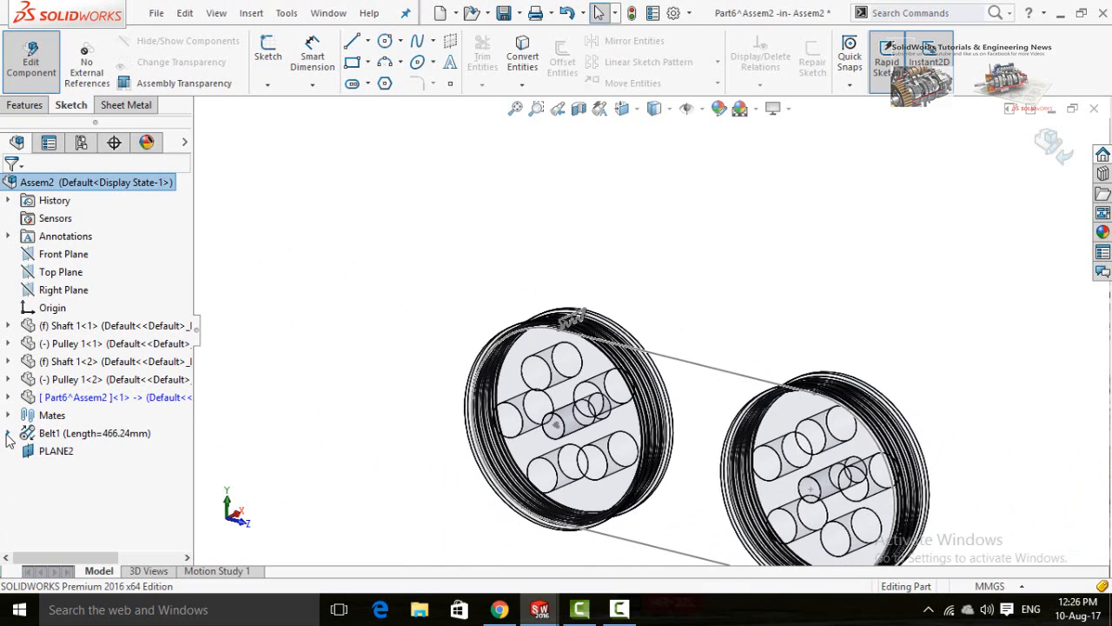
Create a reference plane offset 20 mm from the Right Plane of Shaft 1<1>, running through the middle of the pulleys.
click(8, 326)
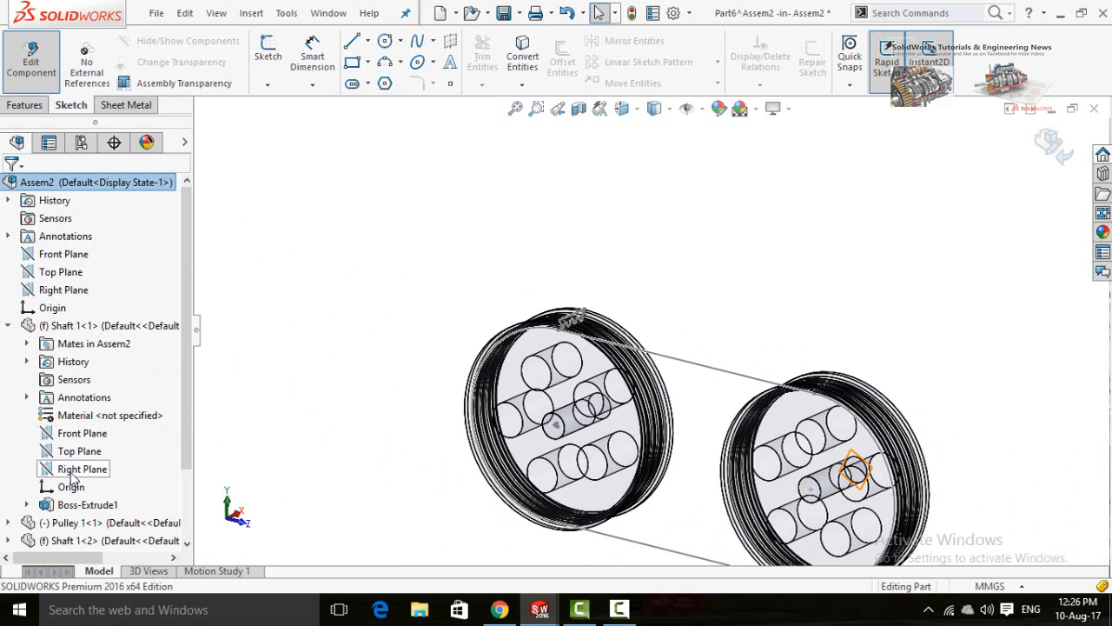
mouse_move(375, 432)
middle_down()
mouse_move(509, 397)
mouse_move(489, 367)
mouse_move(438, 373)
mouse_move(478, 436)
mouse_move(512, 320)
middle_up()
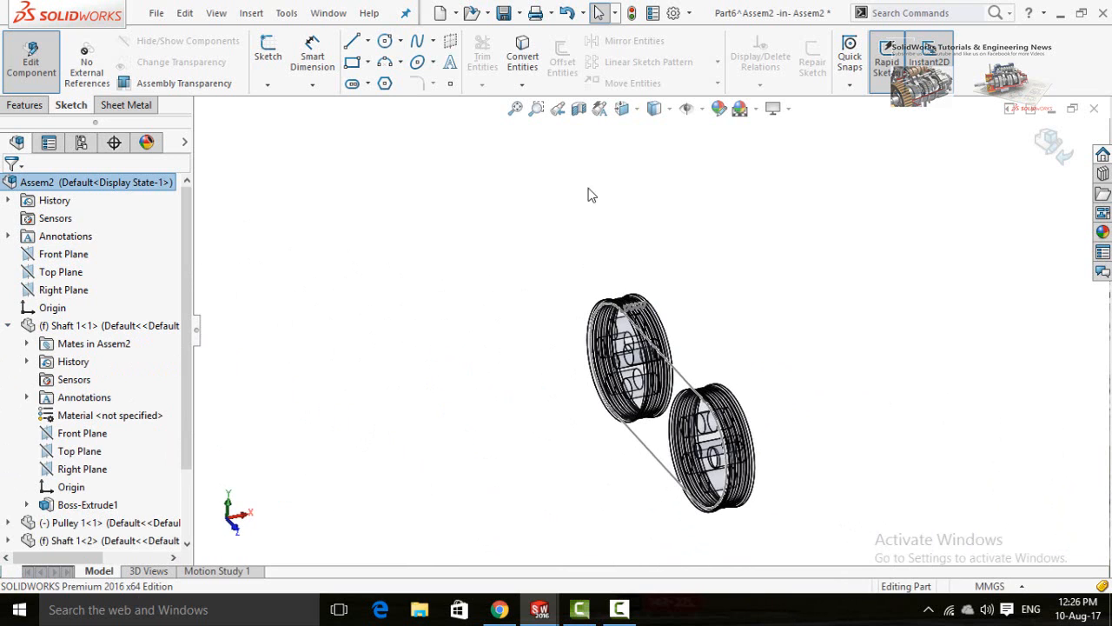
click(25, 105)
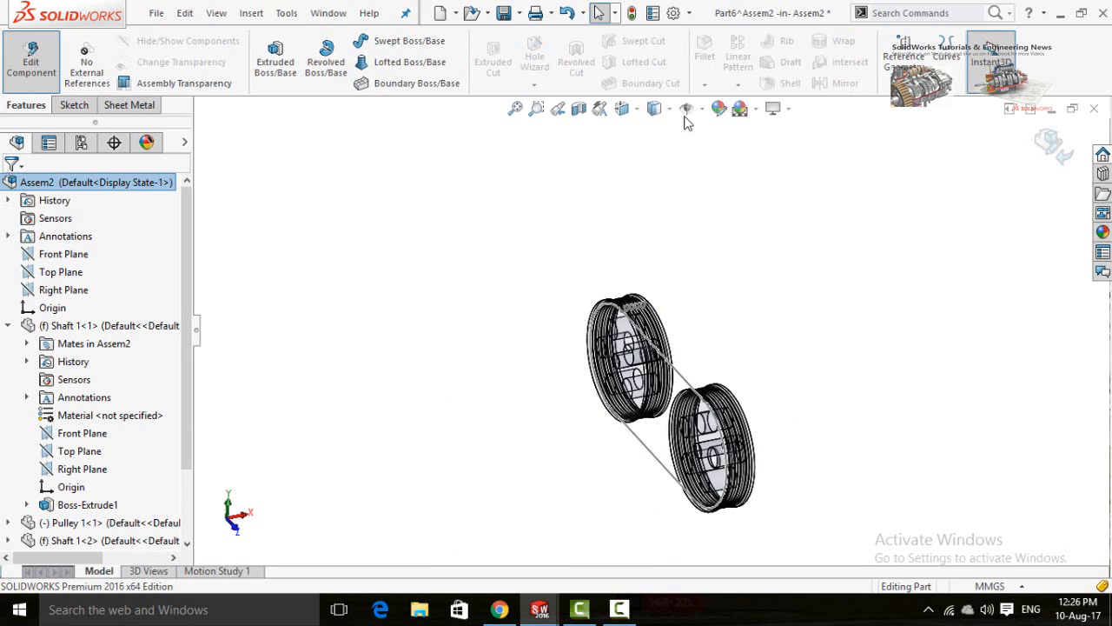
click(905, 78)
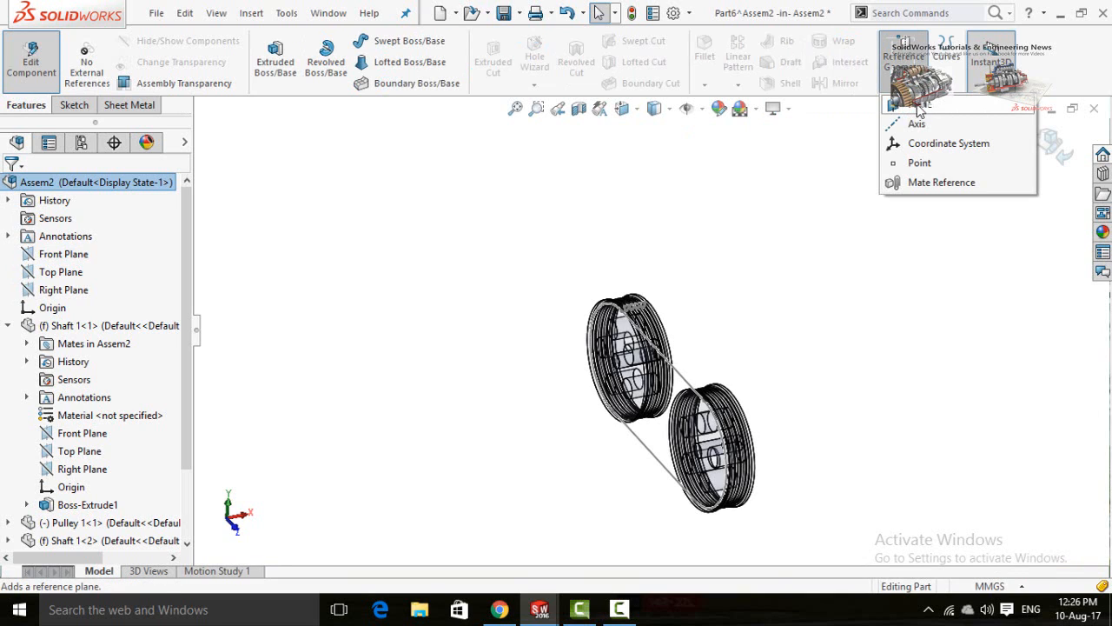
click(919, 106)
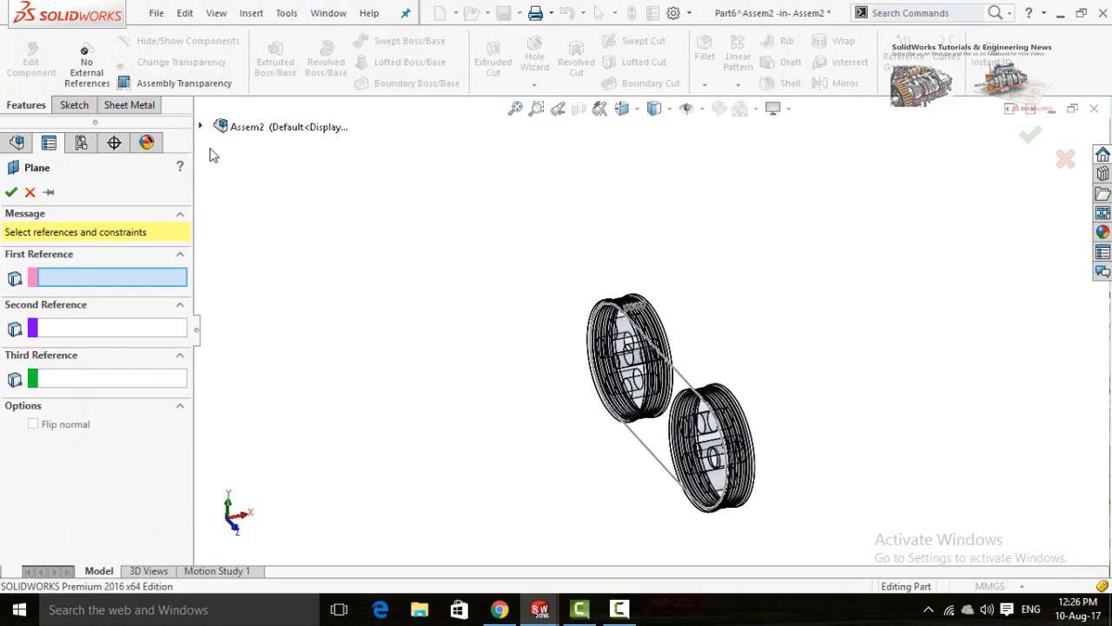
click(201, 126)
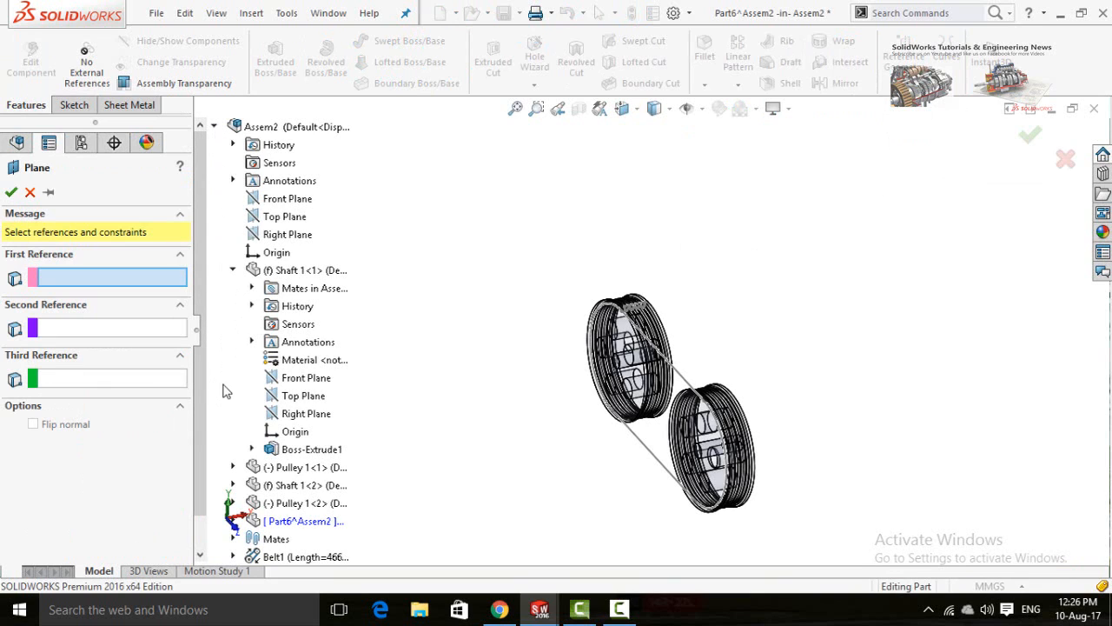
click(289, 420)
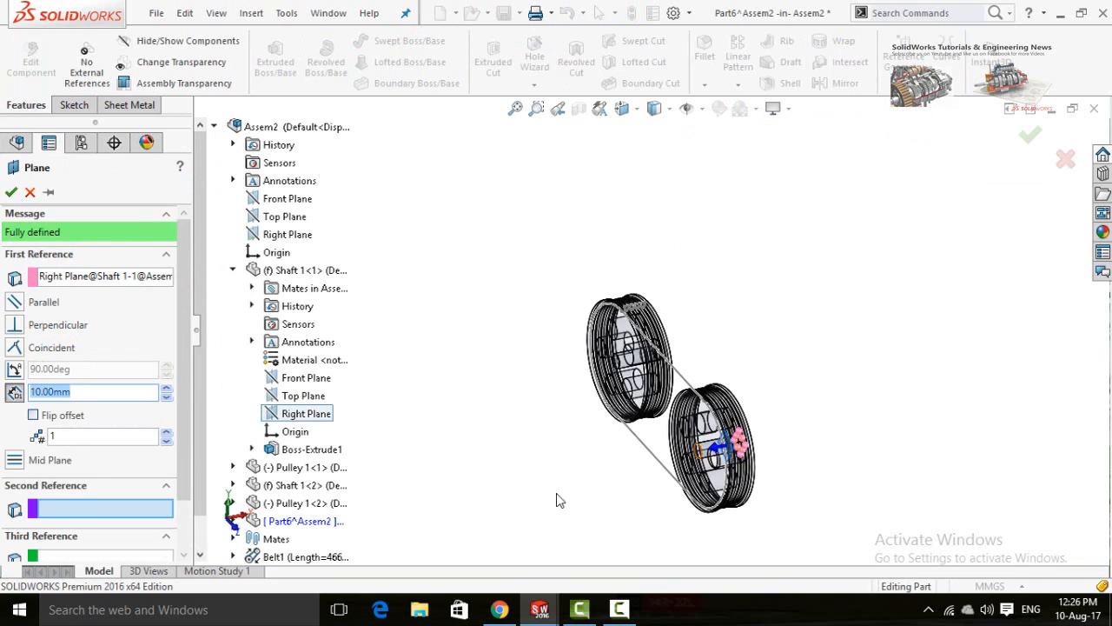
middle_drag(583, 487, 683, 429)
scroll(700, 426, down, 5)
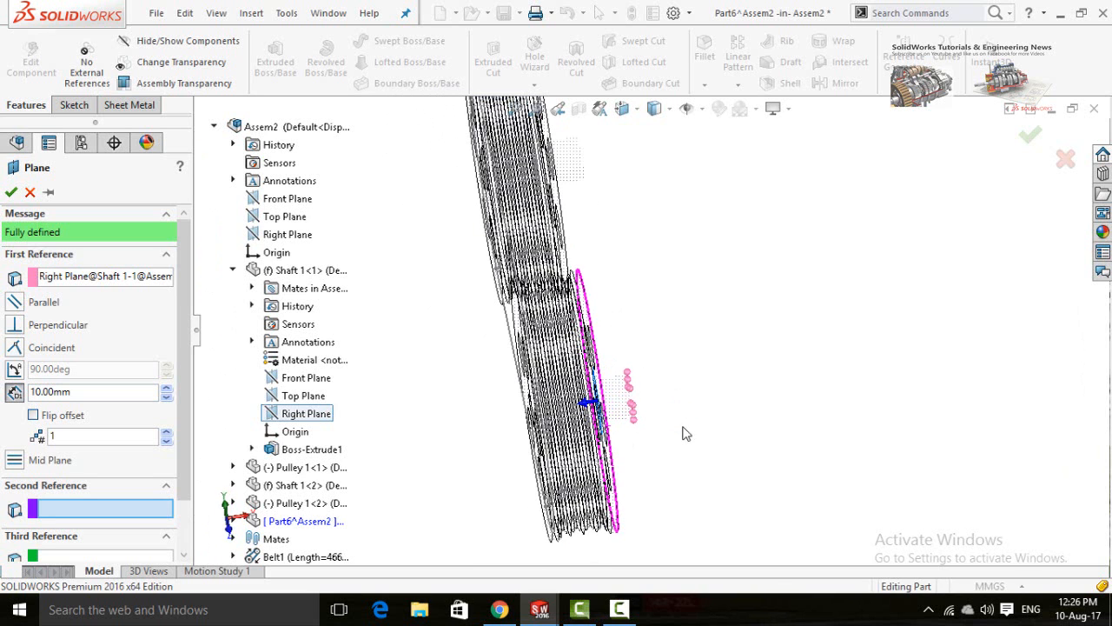
click(165, 389)
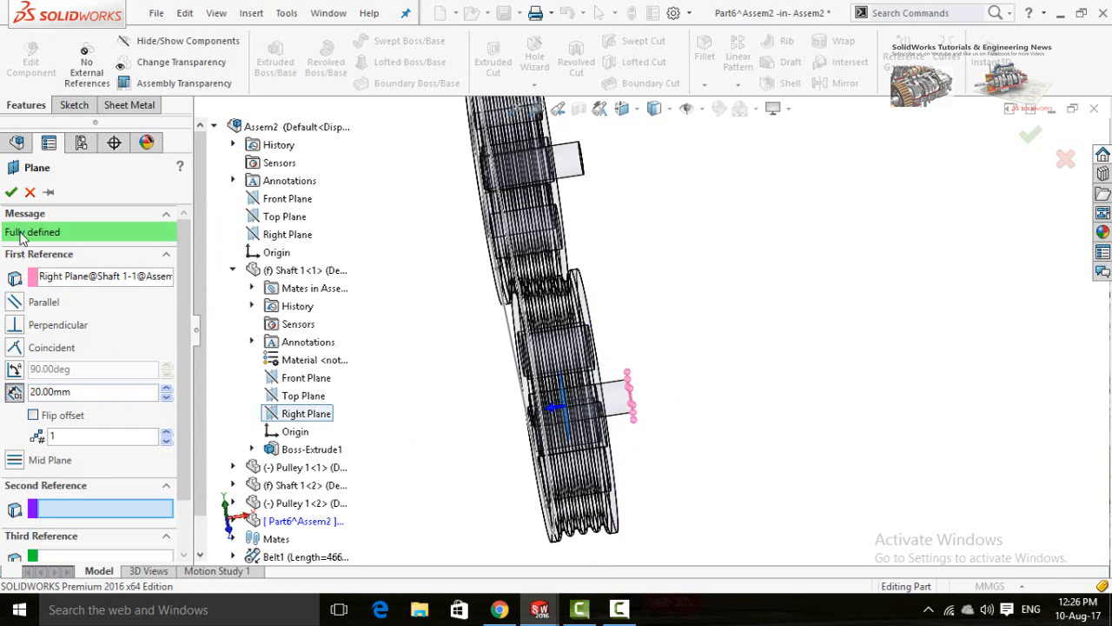
click(10, 192)
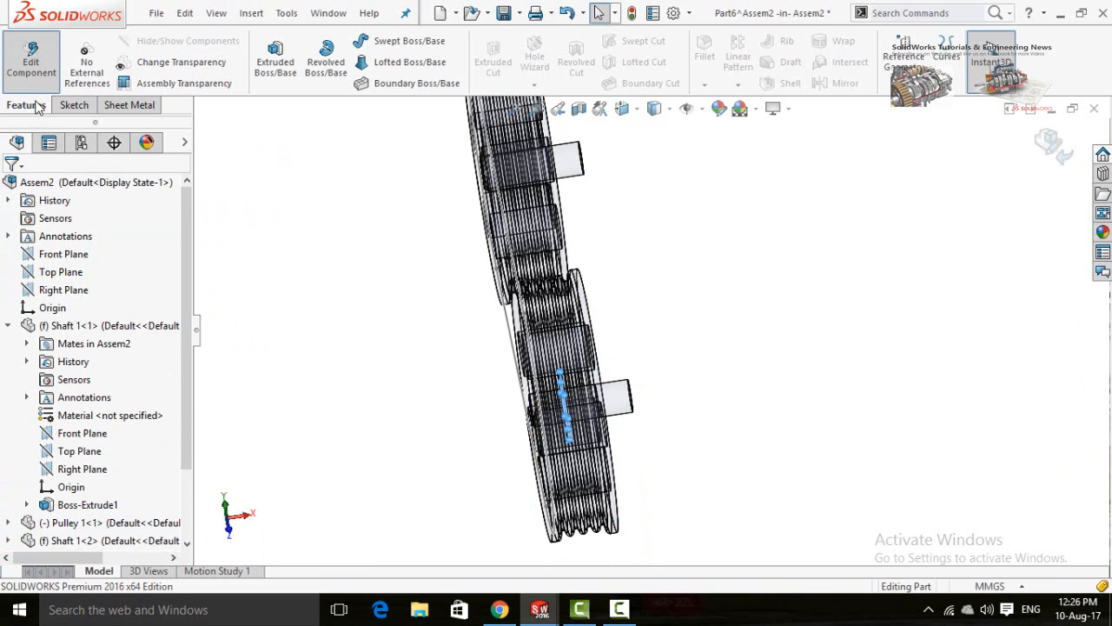
Start a new sketch on the offset plane and view it straight on.
click(73, 105)
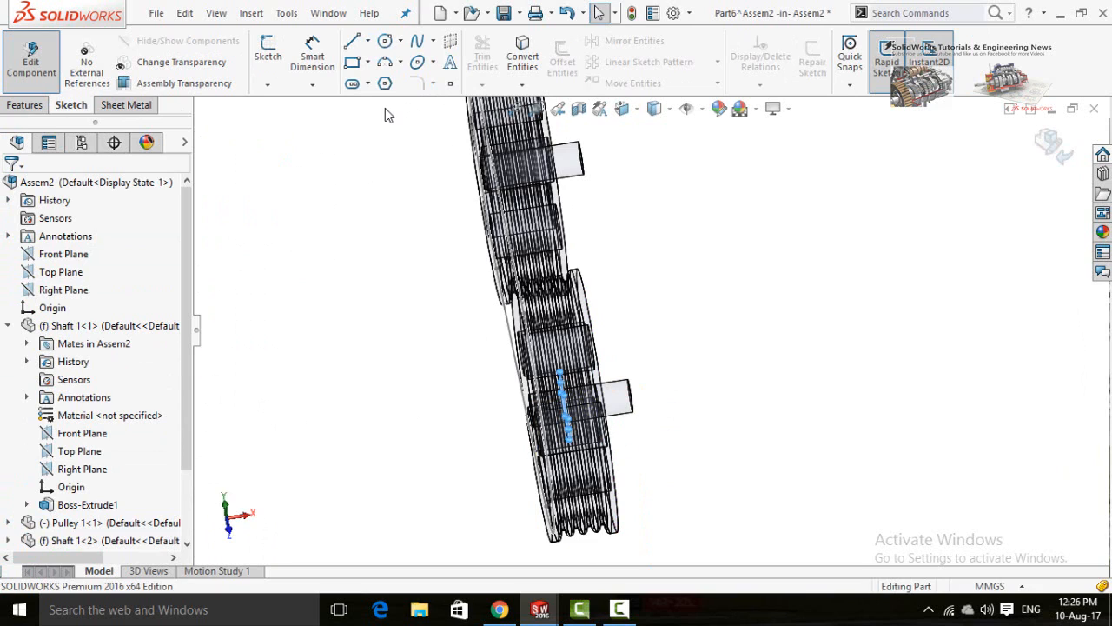
click(268, 50)
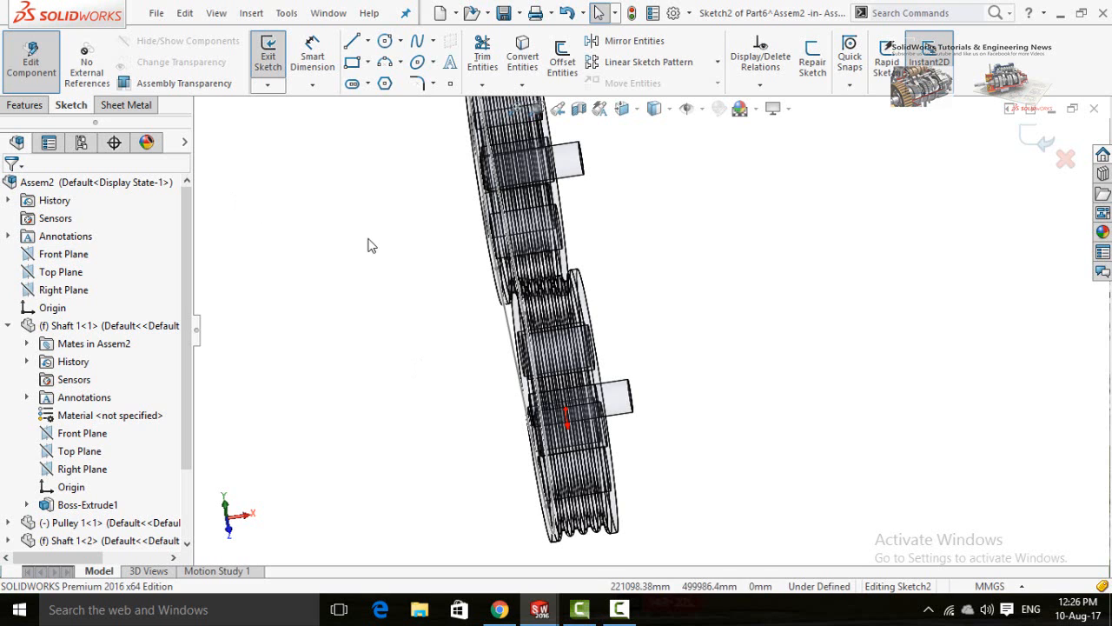
key(ctrl+8)
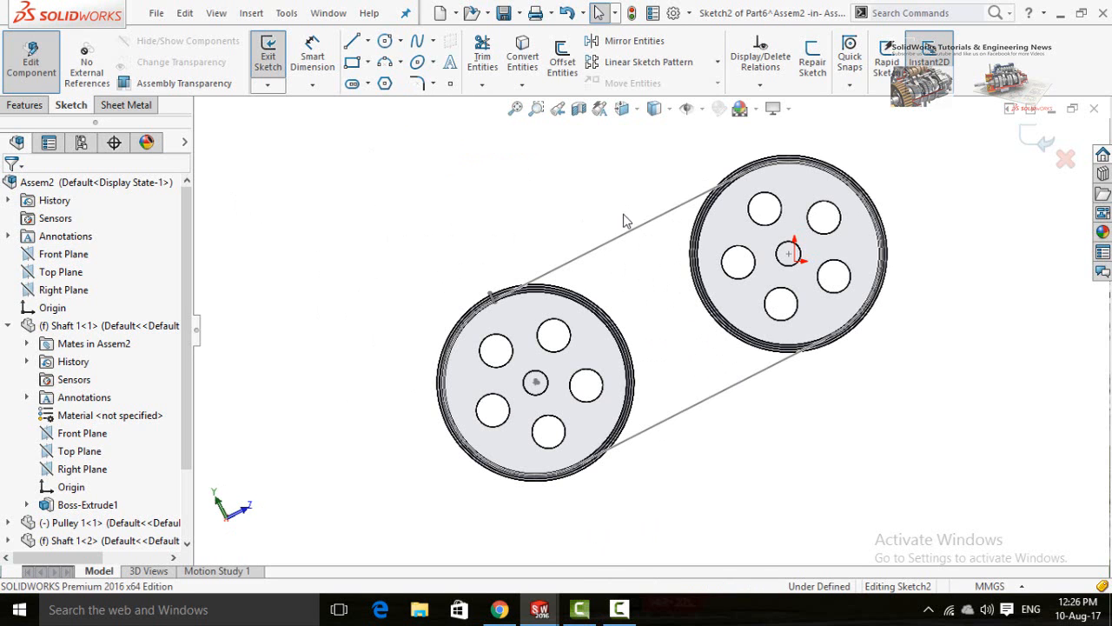
Convert the belt path's two straight lines and two pulley arcs into entities of the new sketch.
click(616, 249)
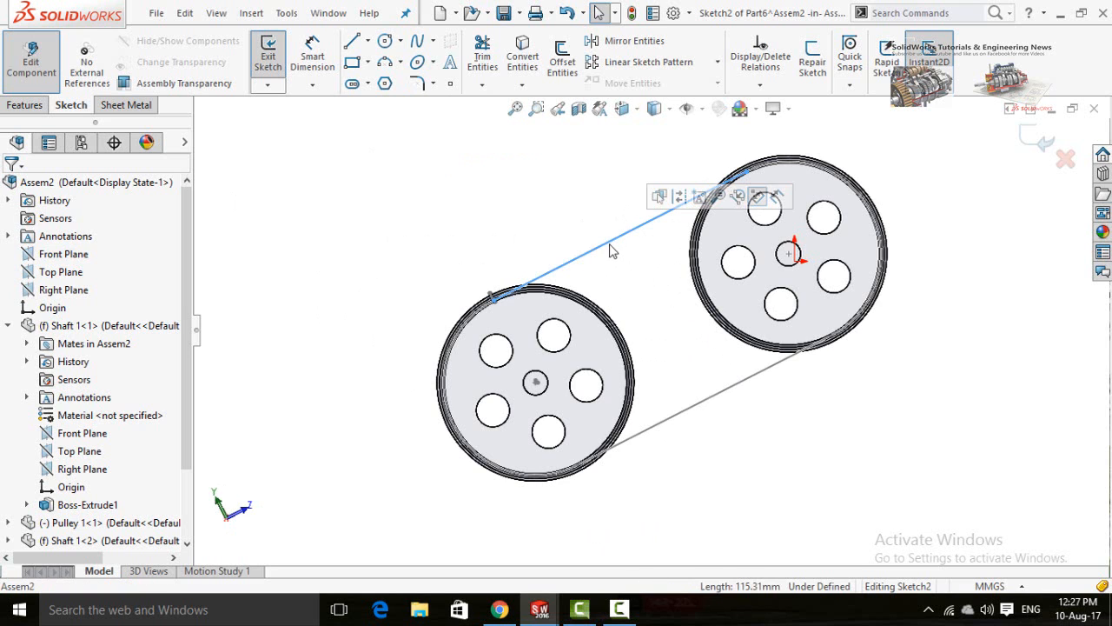
scroll(458, 345, down, 5)
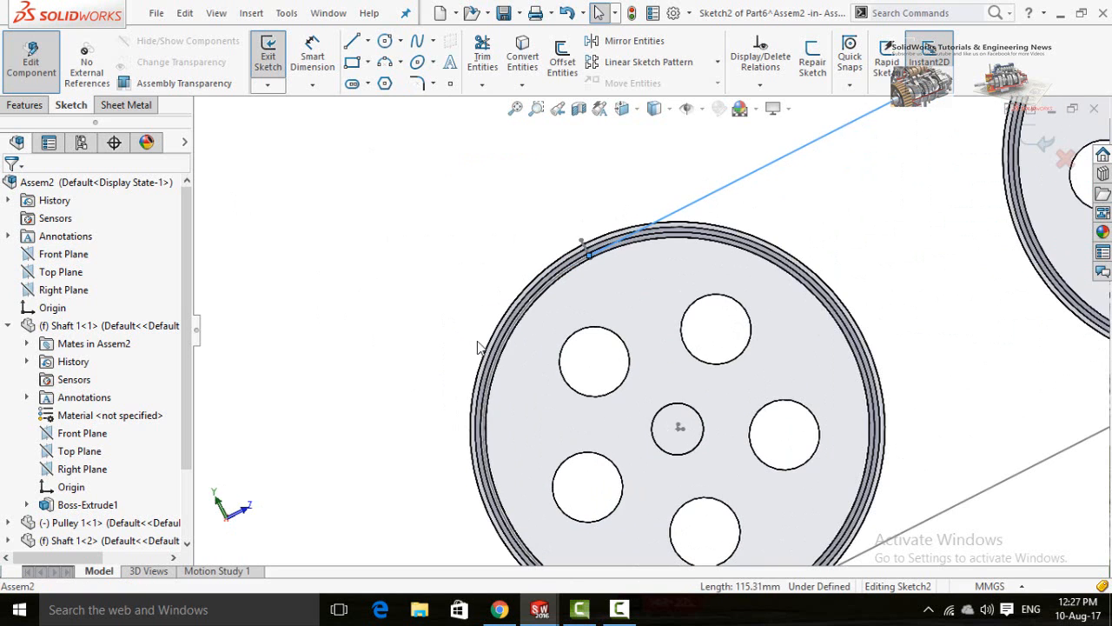
scroll(513, 348, down, 2)
scroll(512, 347, down, 3)
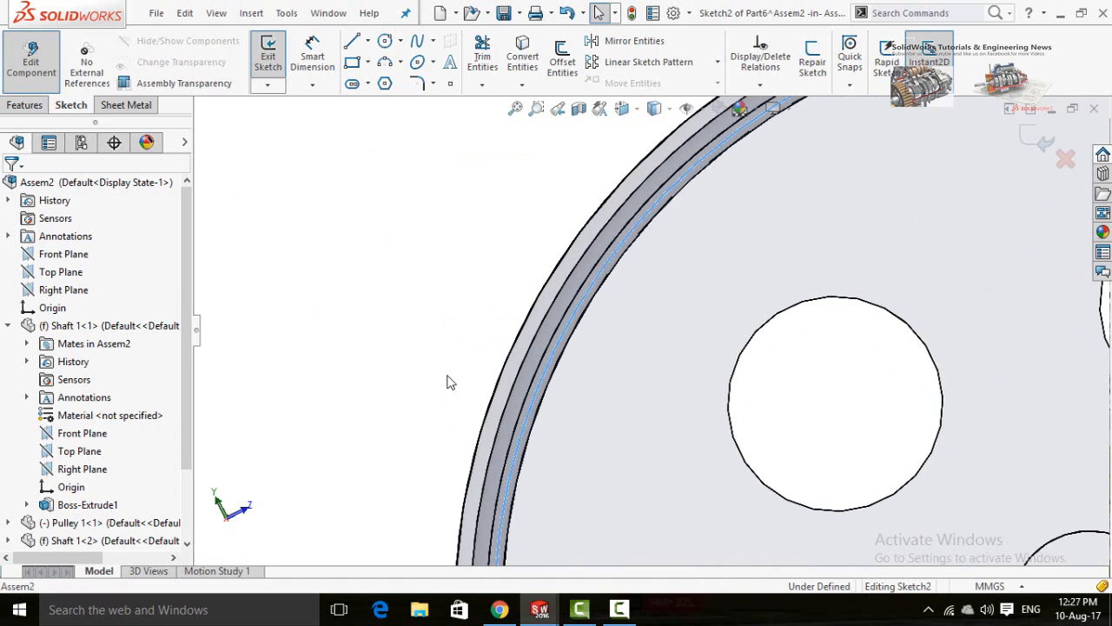
scroll(435, 373, up, 3)
scroll(437, 373, up, 5)
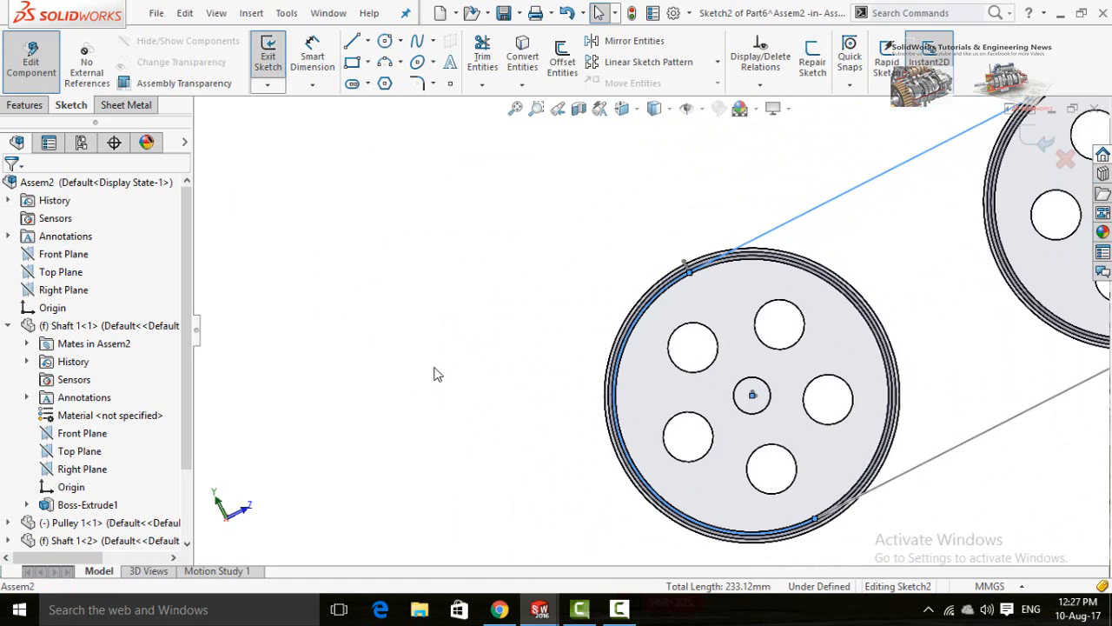
scroll(924, 407, down, 2)
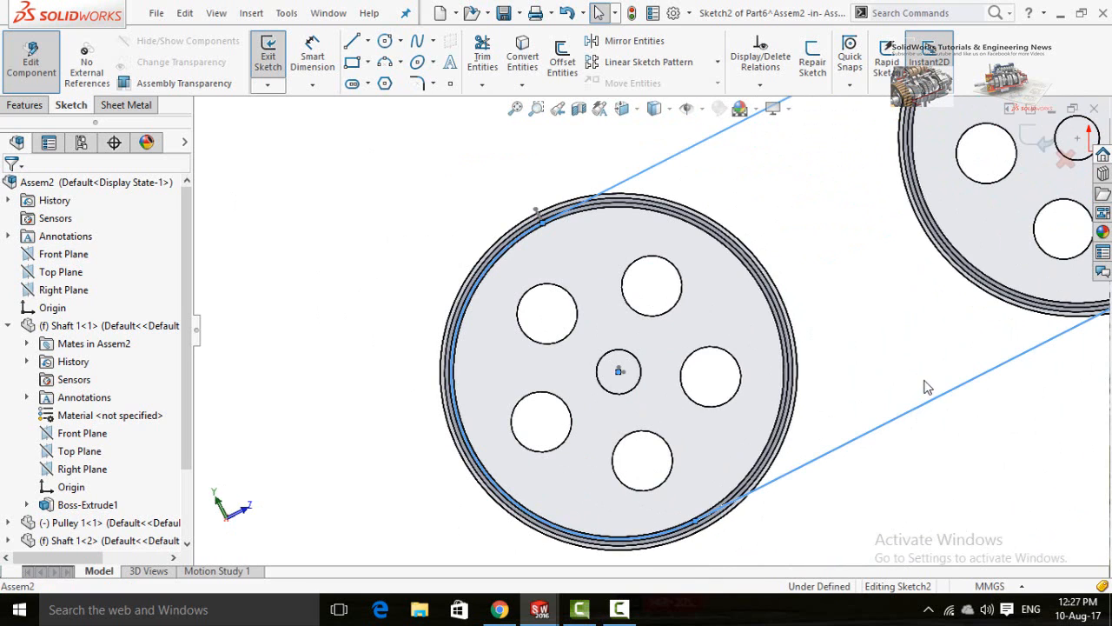
scroll(929, 385, up, 3)
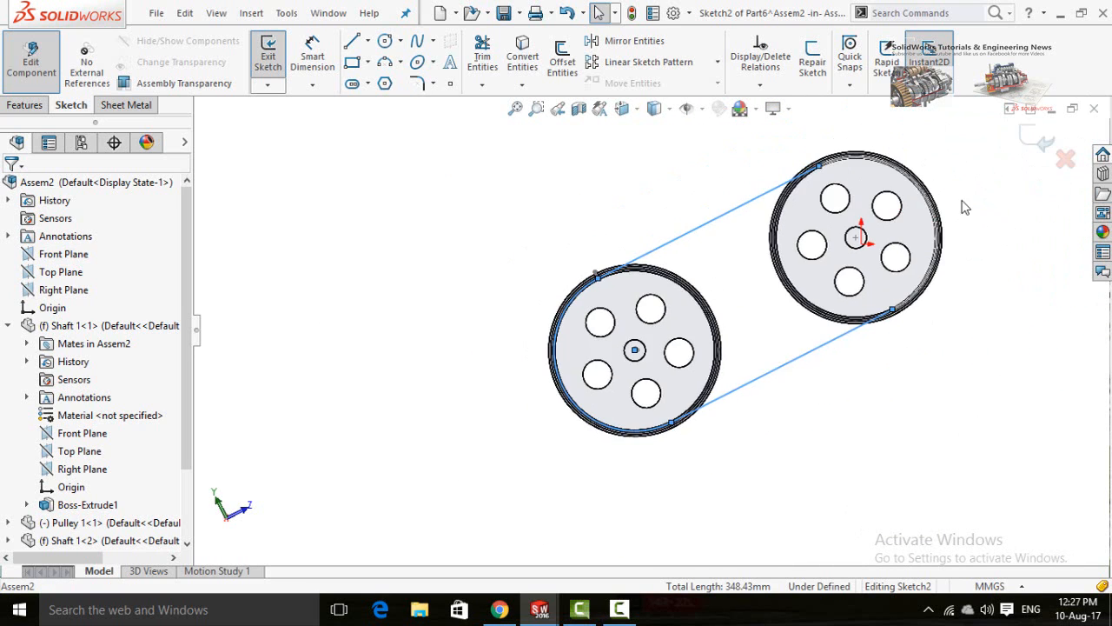
scroll(832, 157, down, 5)
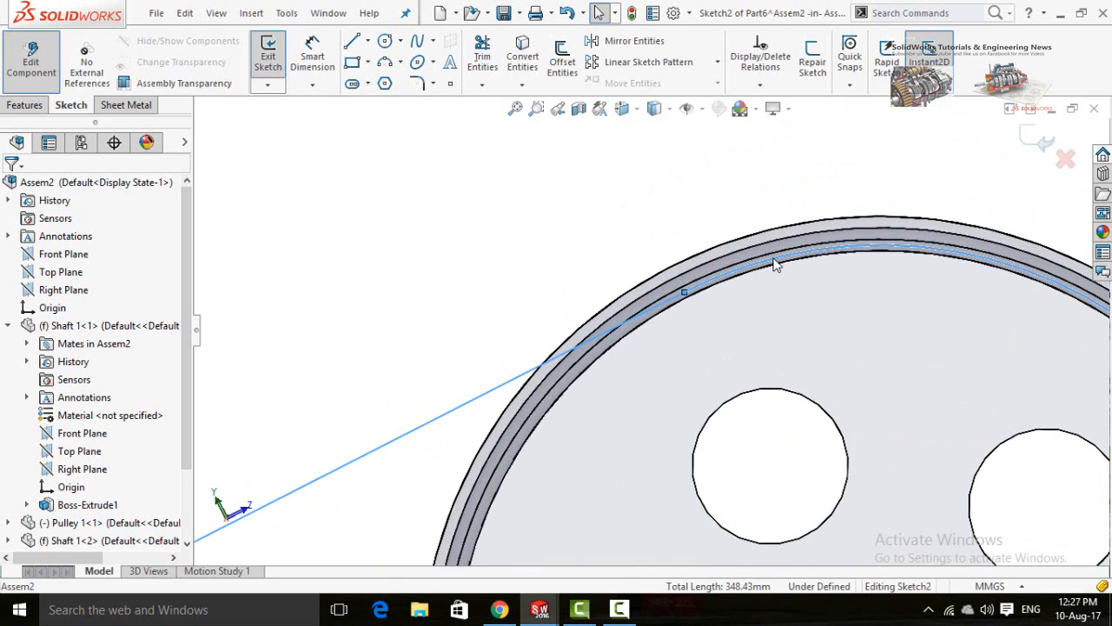
scroll(735, 321, up, 5)
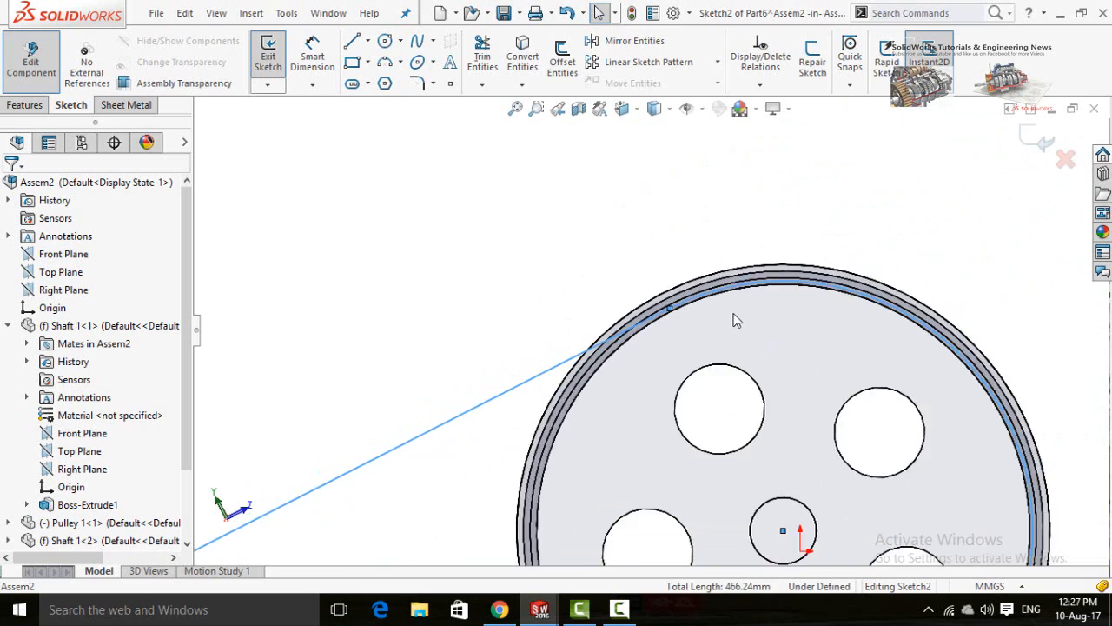
scroll(553, 323, up, 4)
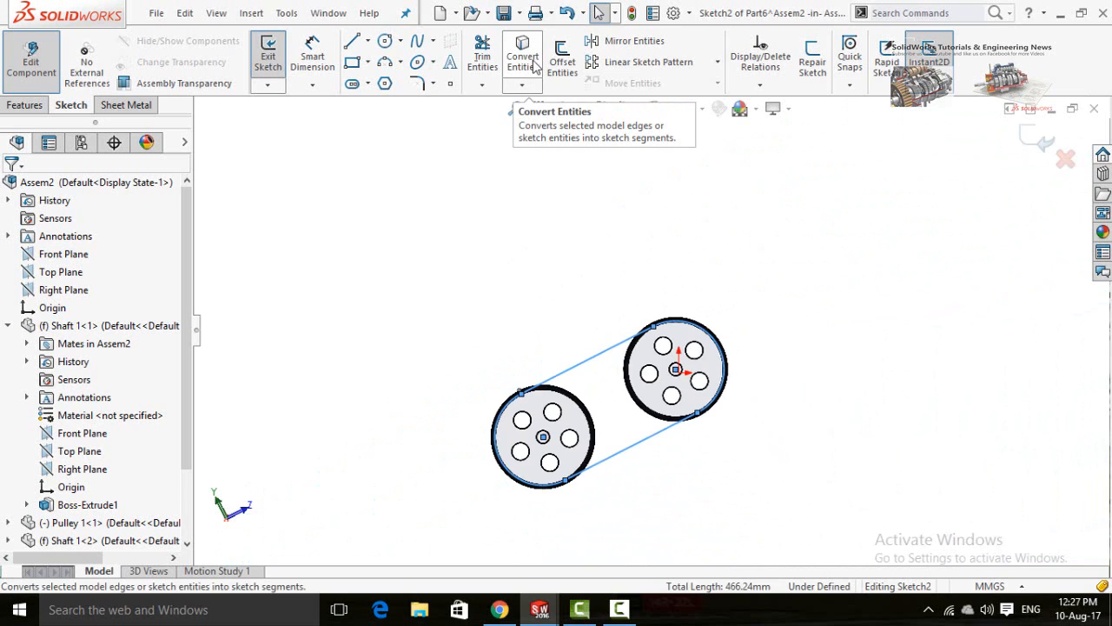
click(524, 63)
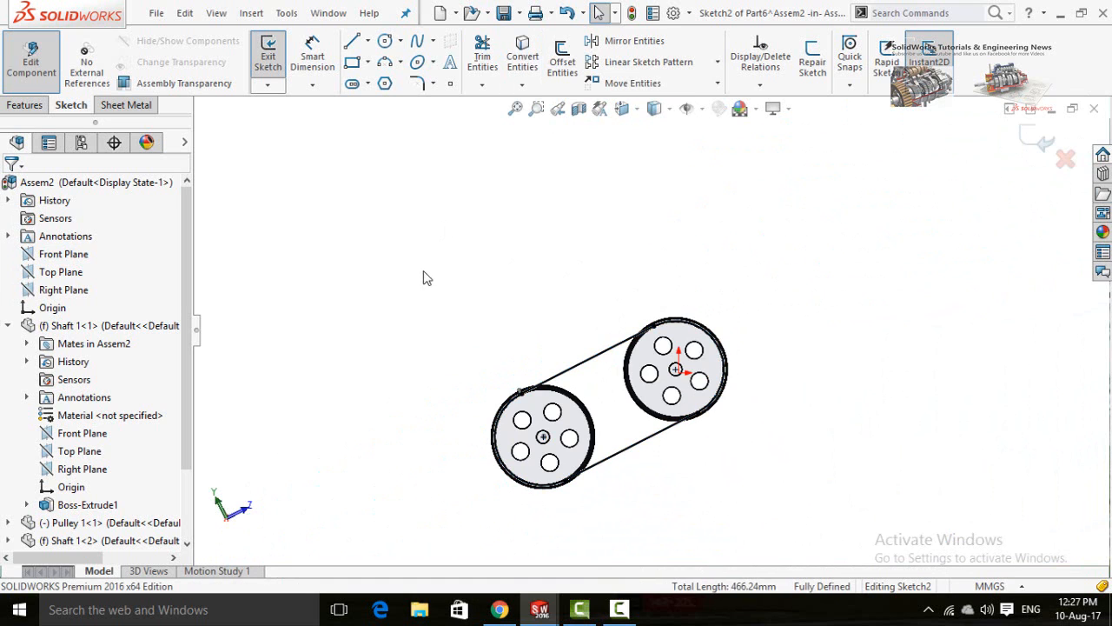
Check the converted belt path between the pulleys in a 3D view and exit the sketch.
mouse_move(504, 343)
middle_down()
mouse_move(551, 356)
mouse_move(534, 348)
mouse_move(552, 334)
mouse_move(542, 309)
mouse_move(499, 342)
mouse_move(537, 397)
mouse_move(472, 276)
mouse_move(427, 313)
mouse_move(457, 380)
mouse_move(466, 302)
middle_up()
scroll(595, 437, down, 2)
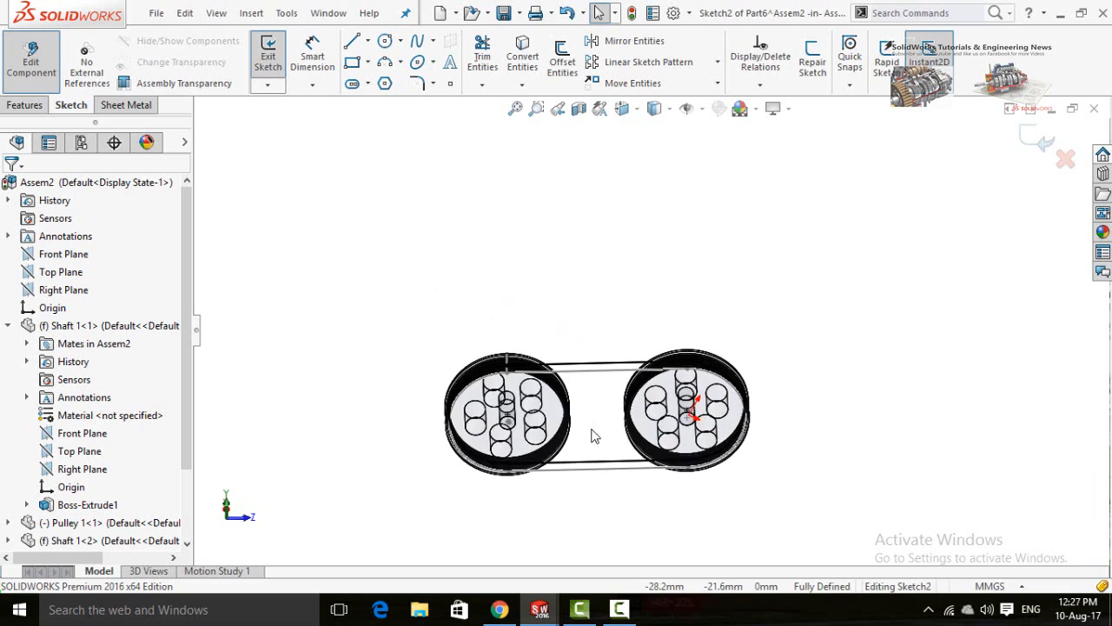
middle_drag(606, 435, 545, 435)
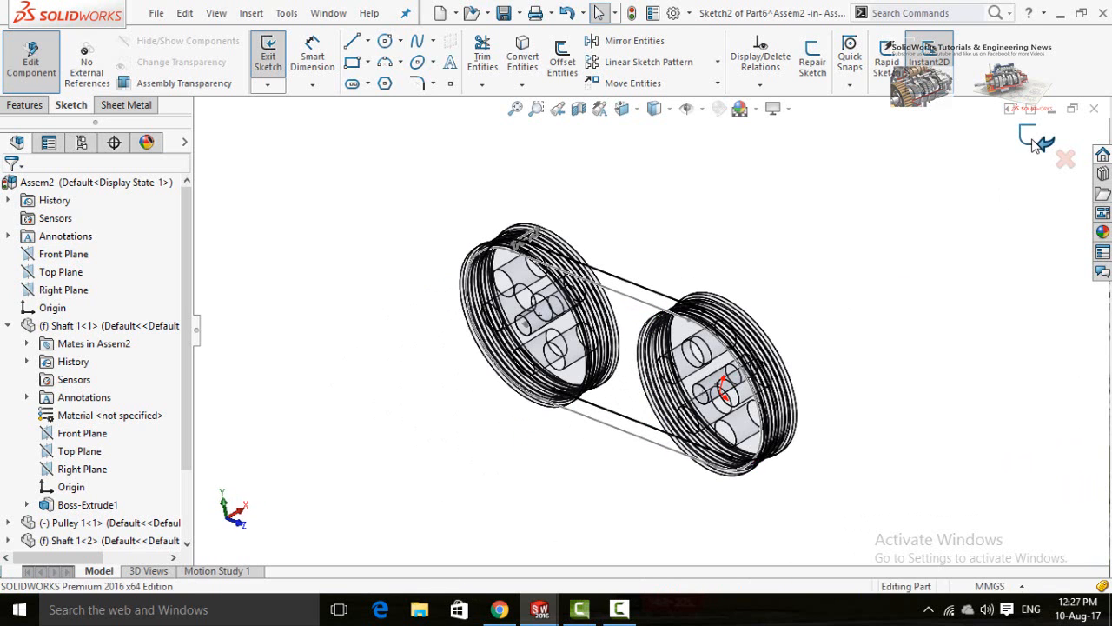
click(1032, 141)
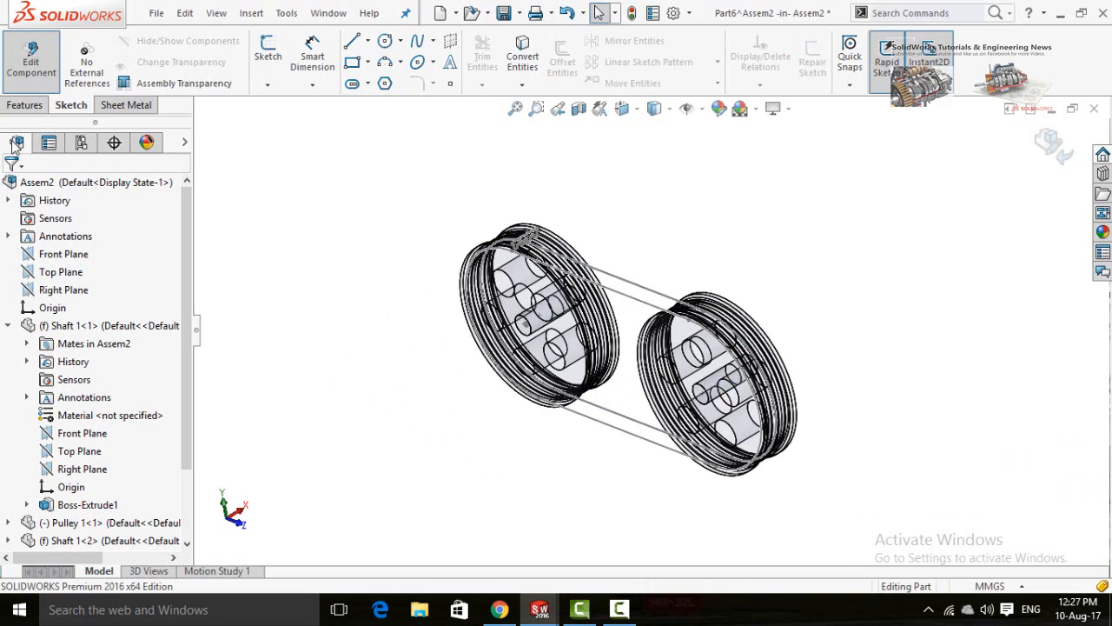
Create a swept boss using the ribbed profile Sketch1 and the converted belt path Sketch2.
click(24, 111)
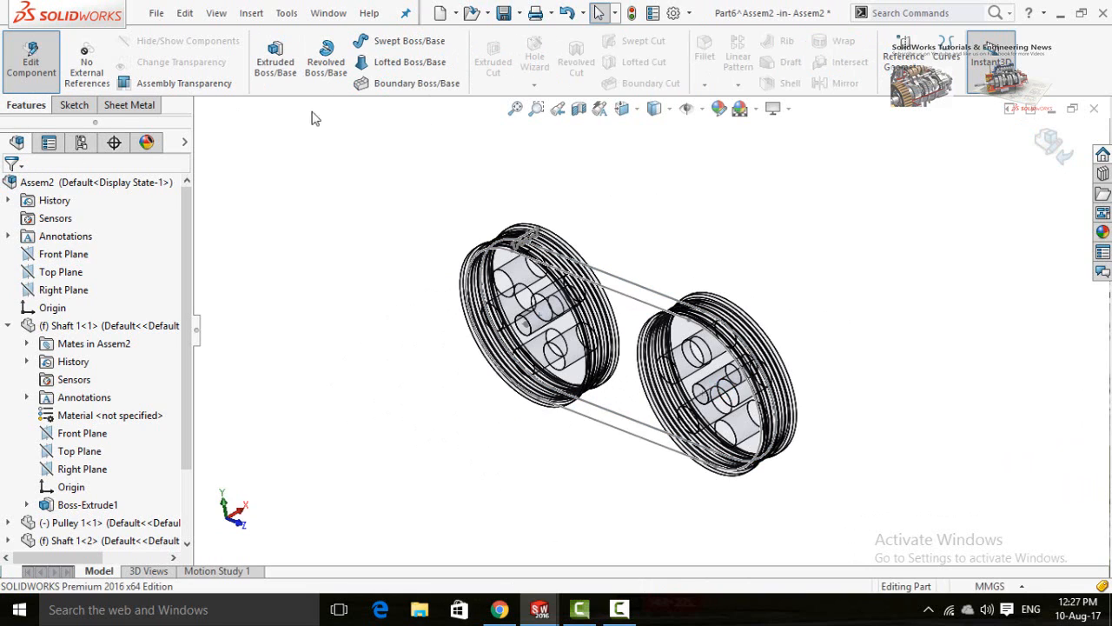
click(414, 47)
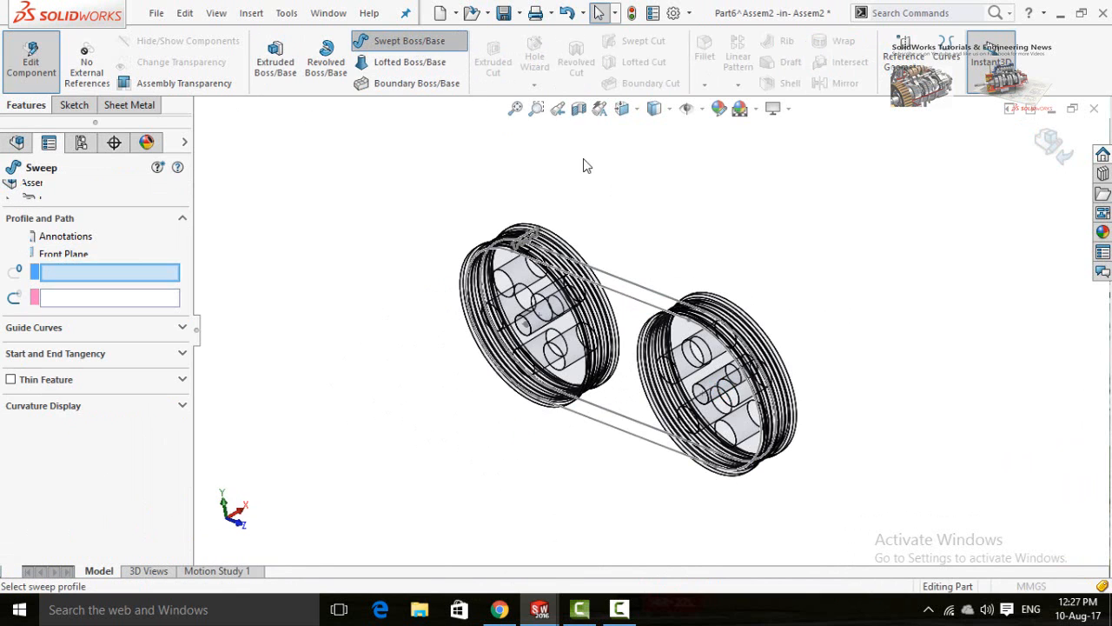
scroll(588, 236, down, 5)
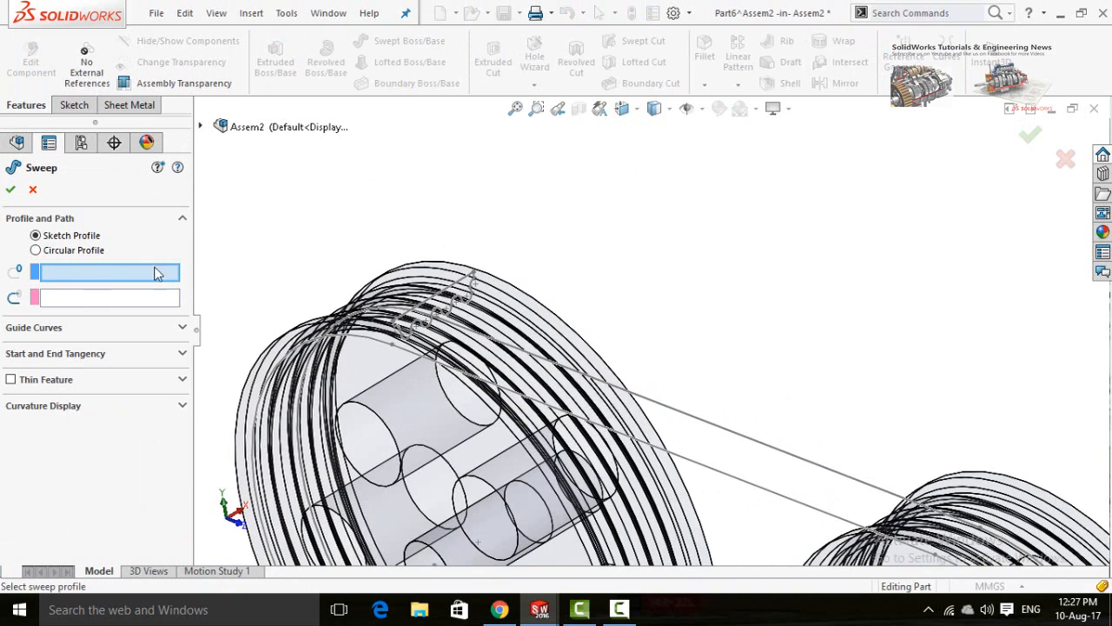
scroll(487, 259, down, 2)
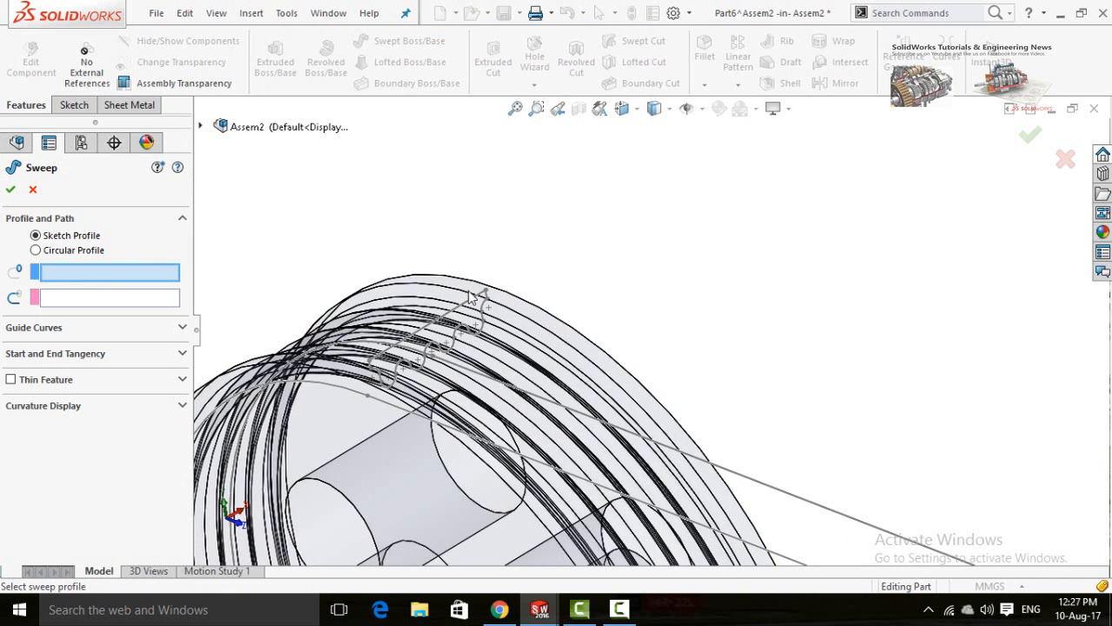
click(430, 332)
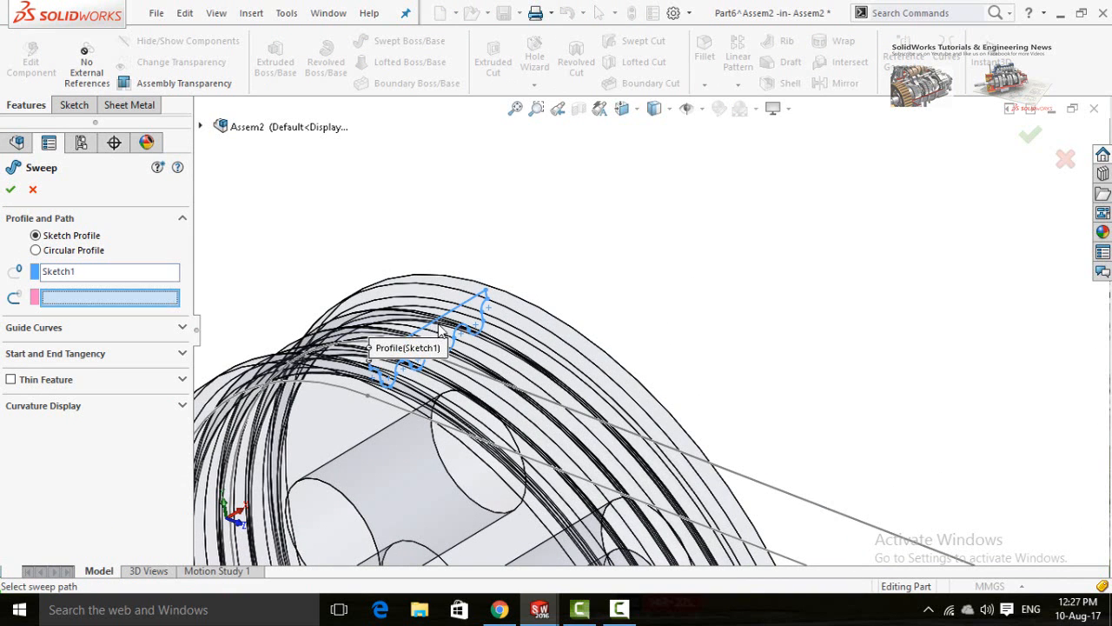
scroll(823, 402, up, 2)
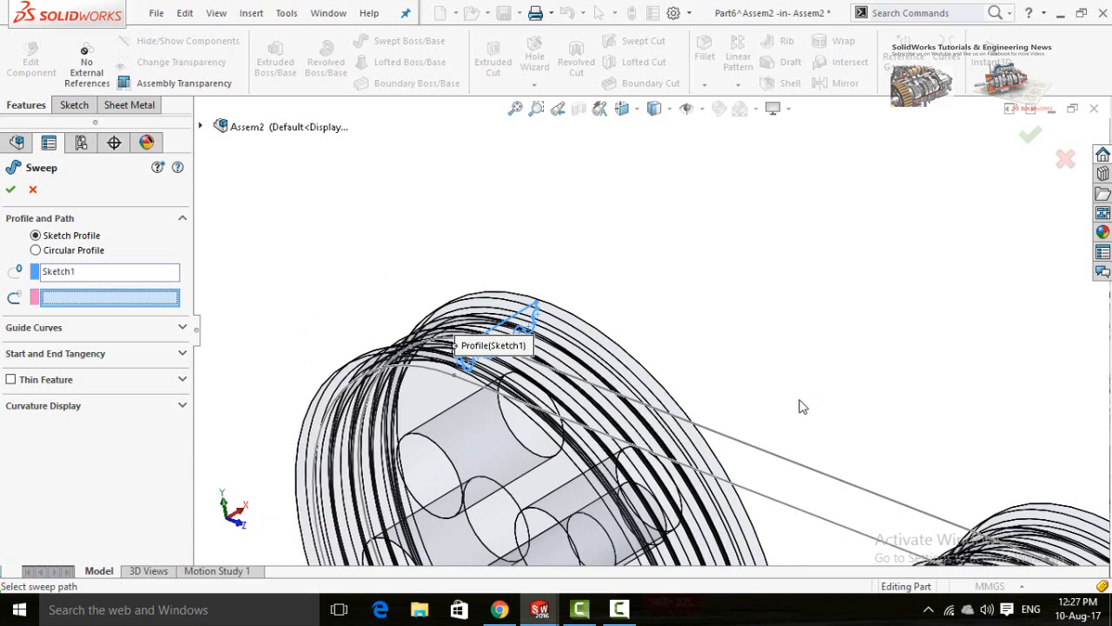
click(790, 455)
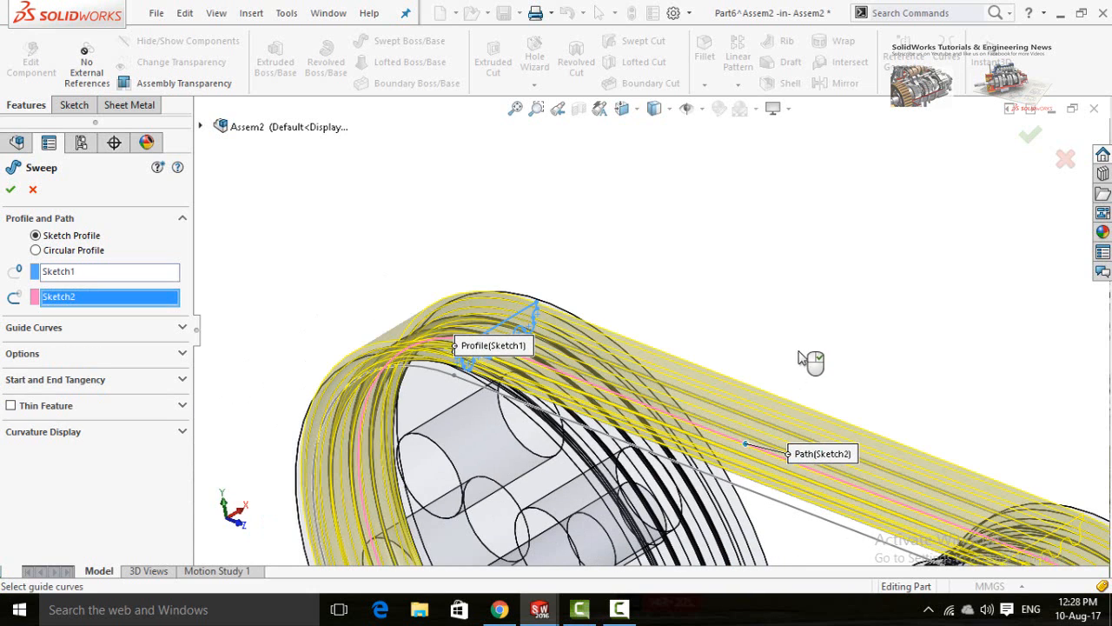
scroll(803, 356, up, 3)
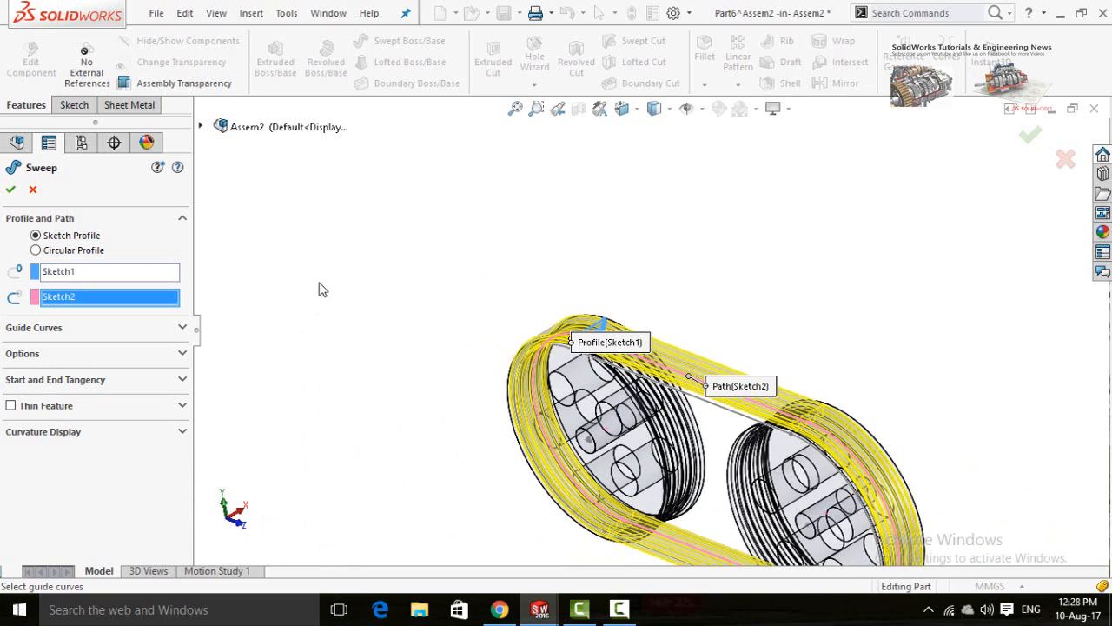
click(10, 190)
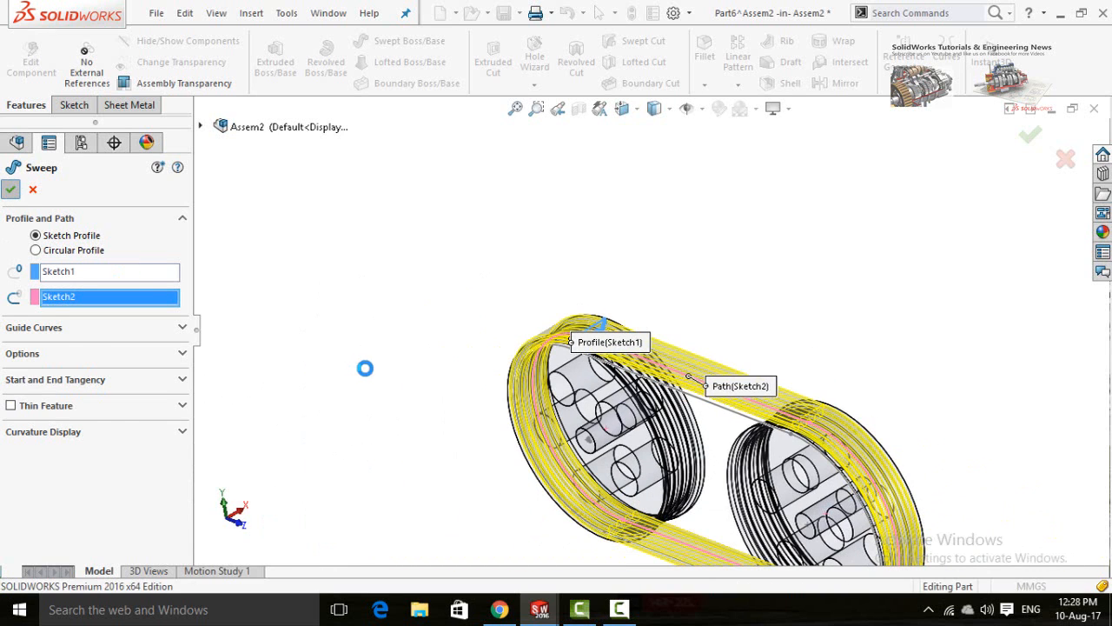
click(421, 386)
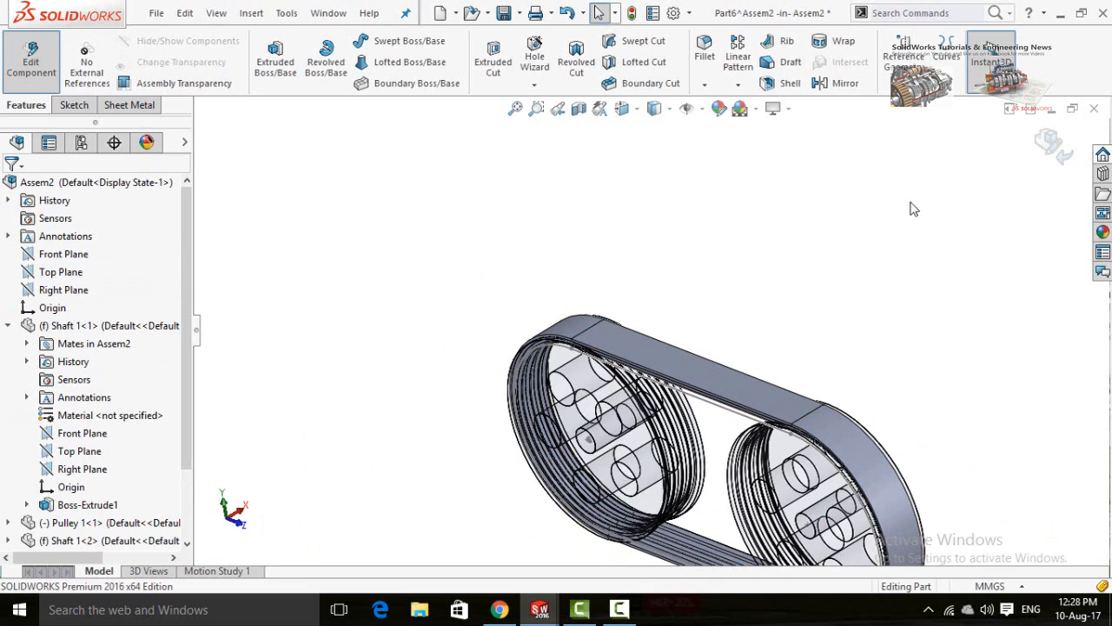
Finish editing the belt part in context and return to the assembly, viewing it from the other side.
click(1048, 153)
scroll(848, 242, up, 3)
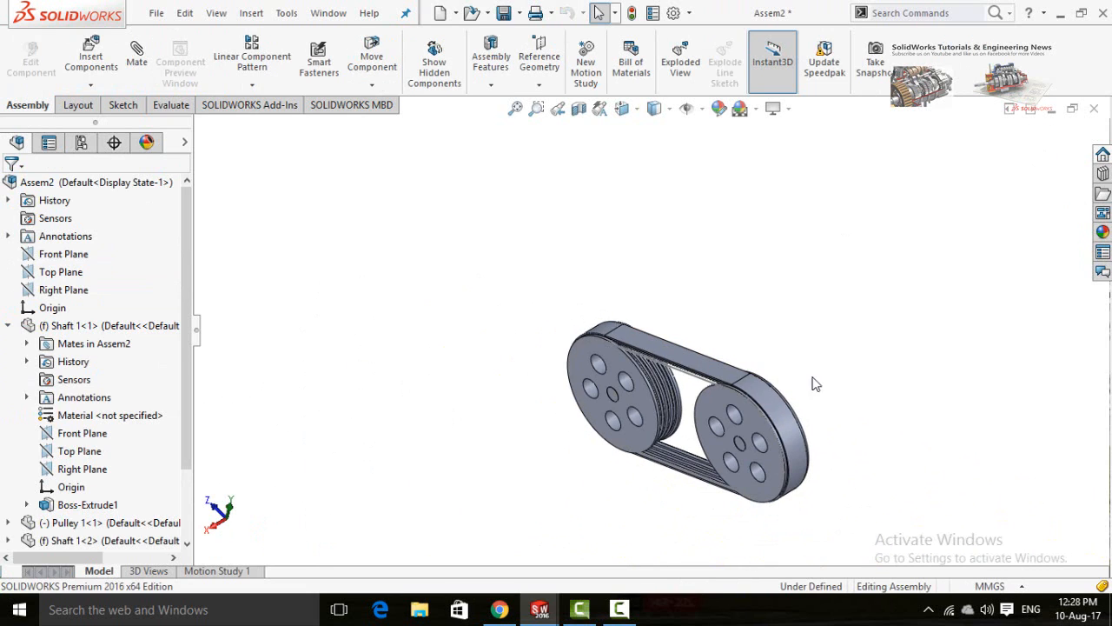
middle_drag(855, 295, 331, 293)
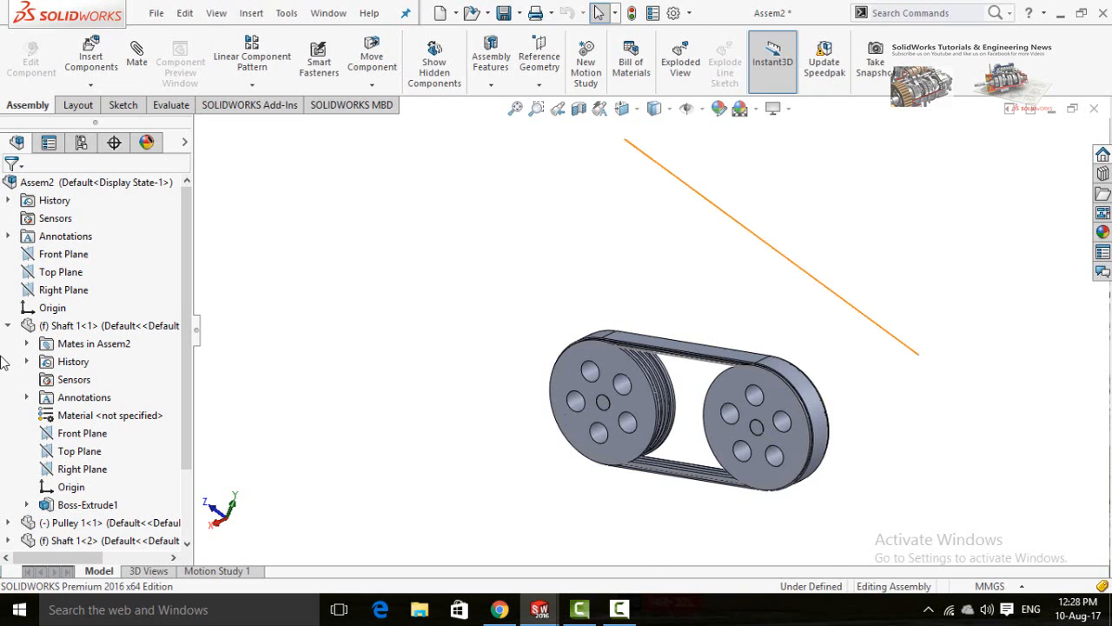
Hide the path sketch contained in the Belt1 feature.
scroll(2, 381, down, 2)
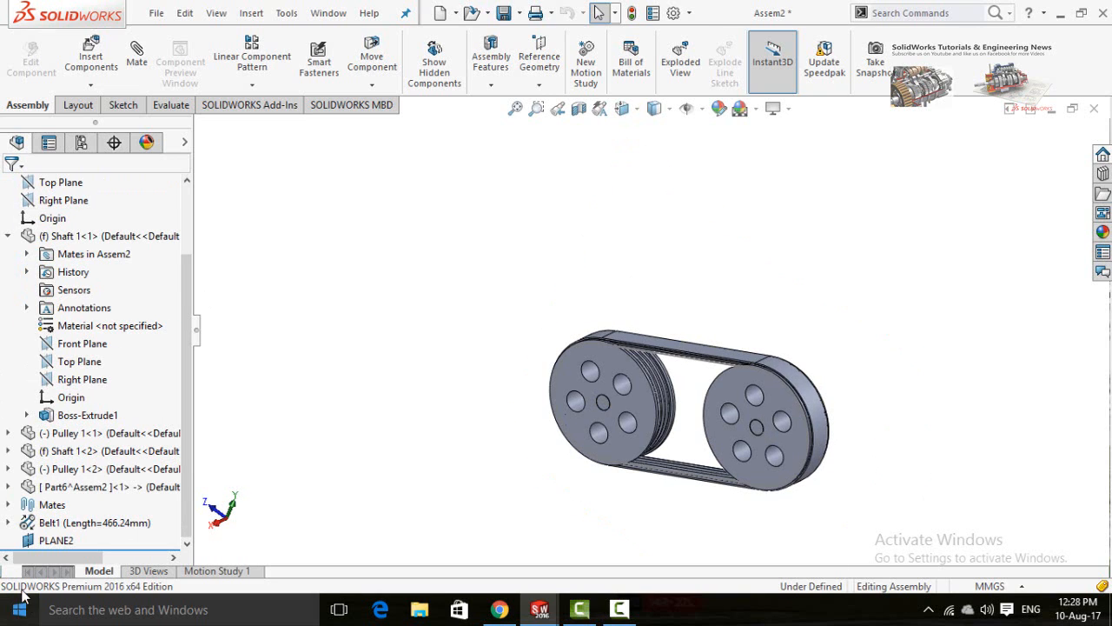
click(7, 523)
click(48, 542)
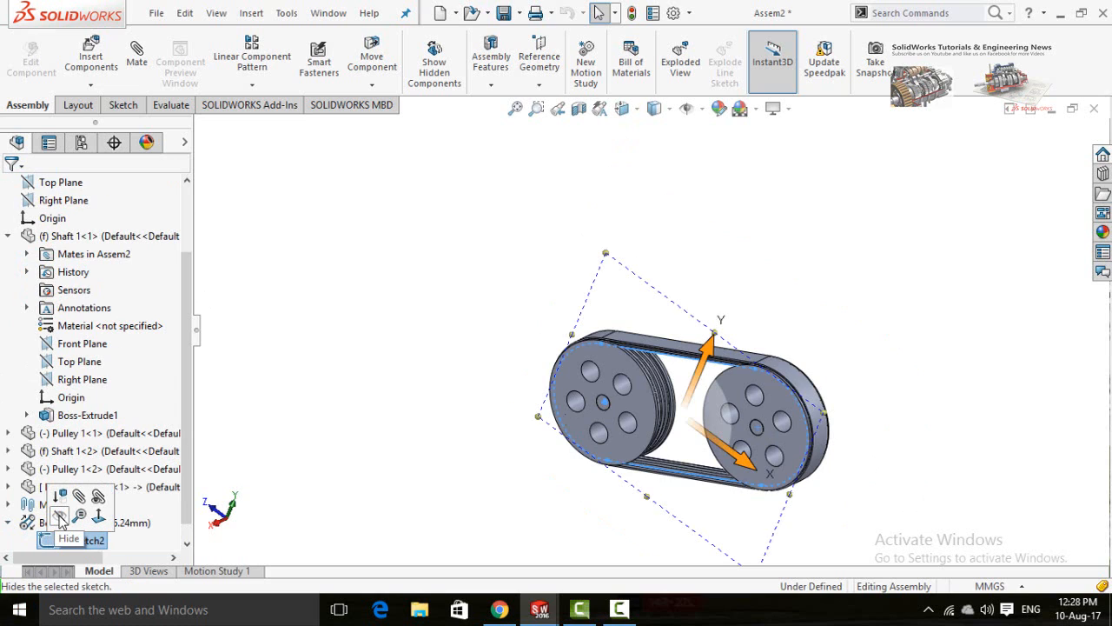
click(59, 517)
click(474, 473)
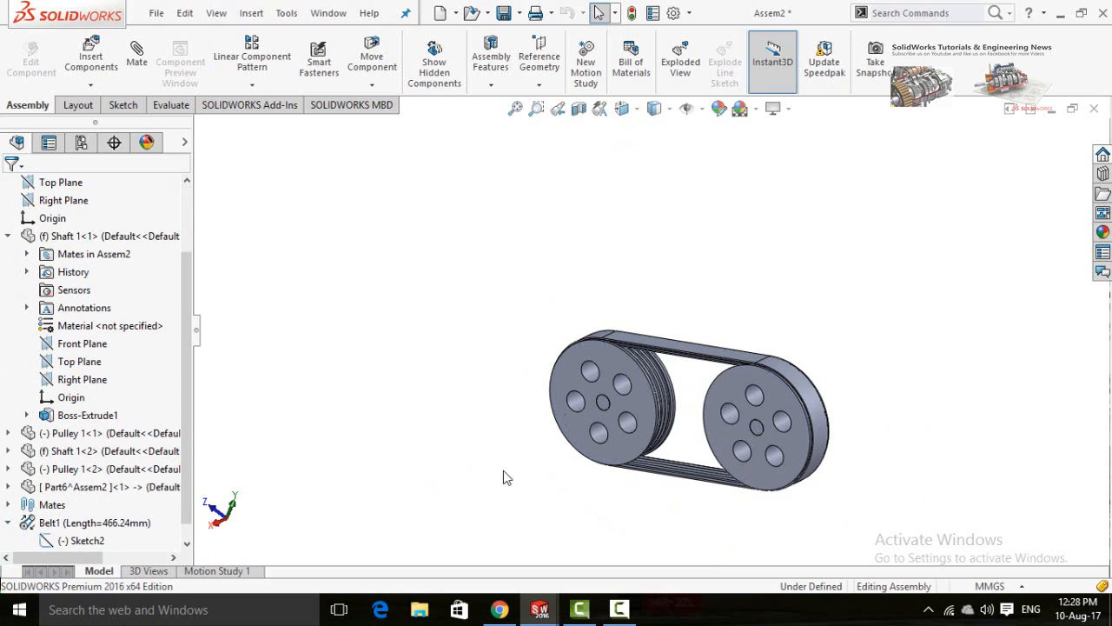
Apply a light cyan colour from the standard swatches to the whole Pulley 1<1> component.
middle_drag(658, 507, 685, 497)
click(774, 385)
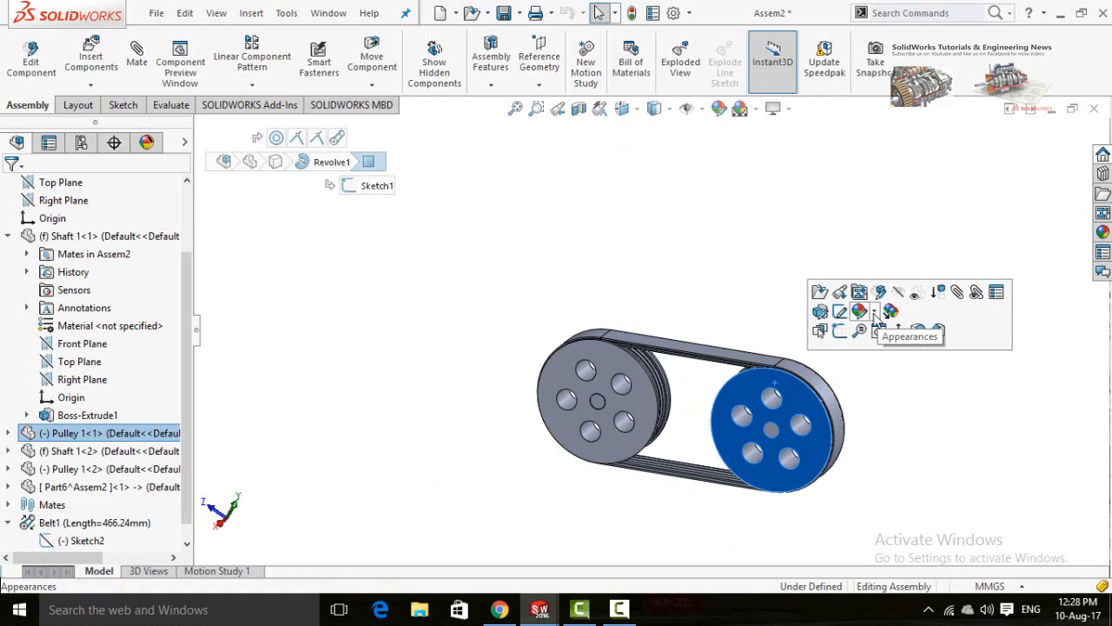
click(876, 323)
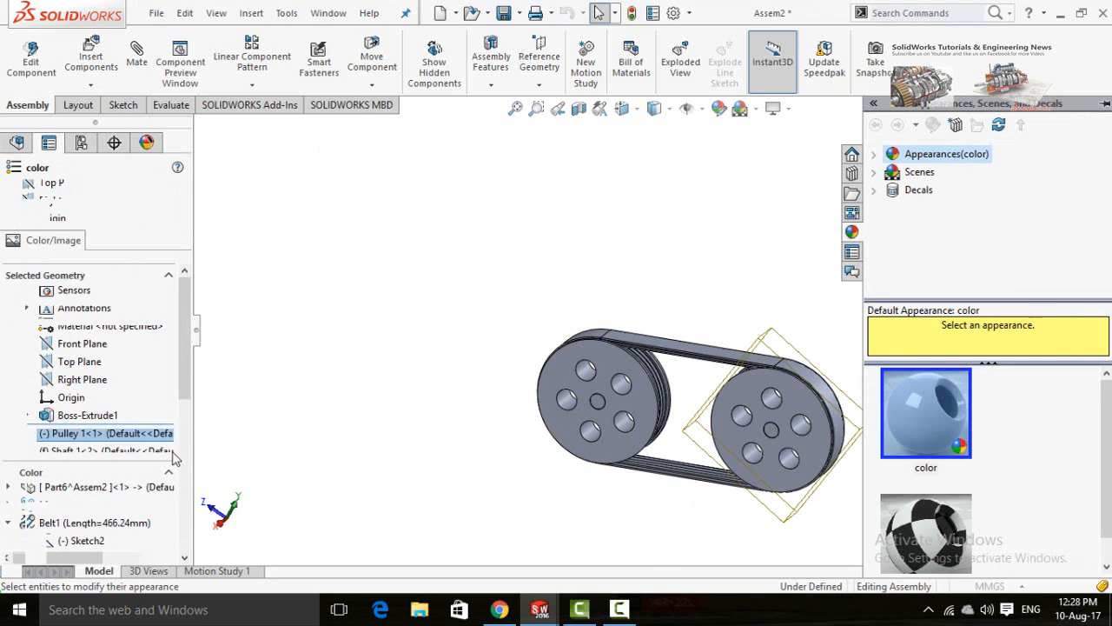
drag(183, 385, 183, 447)
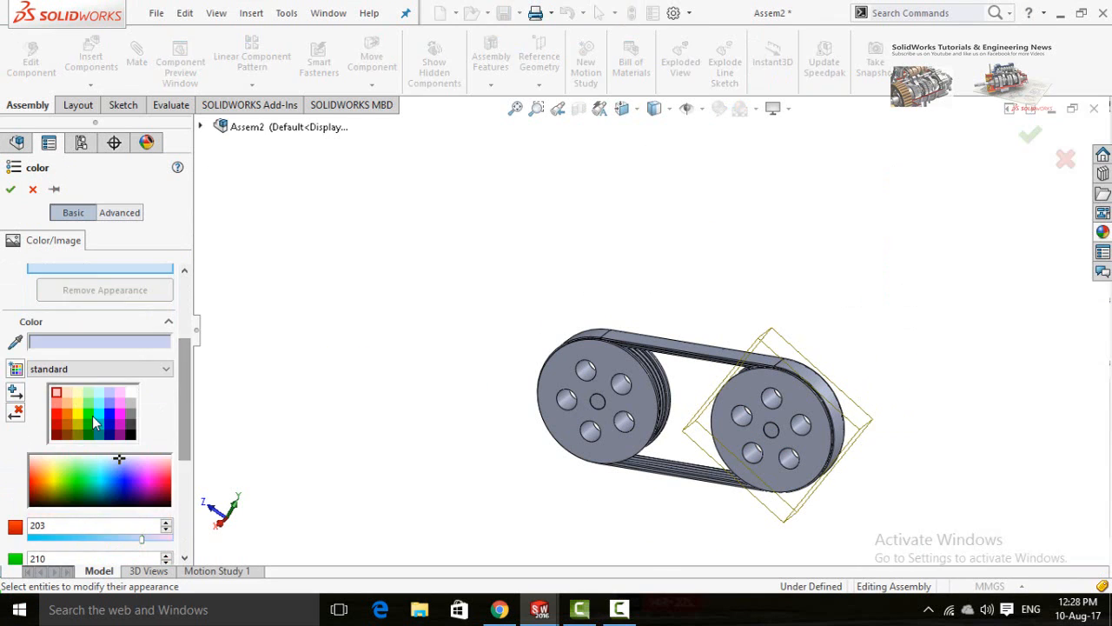
click(100, 397)
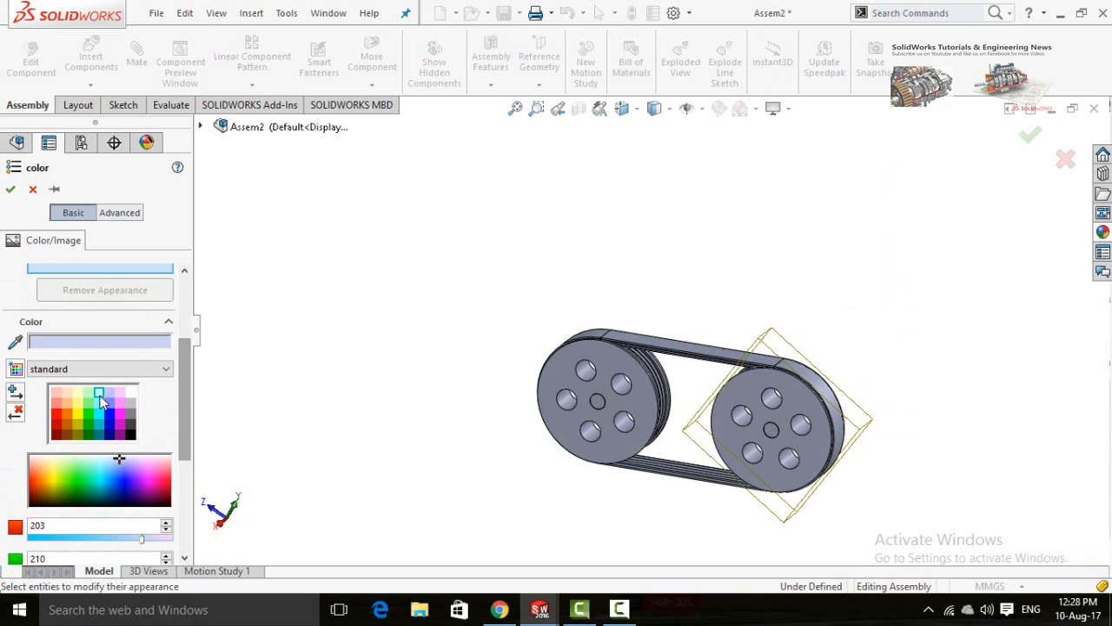
click(11, 190)
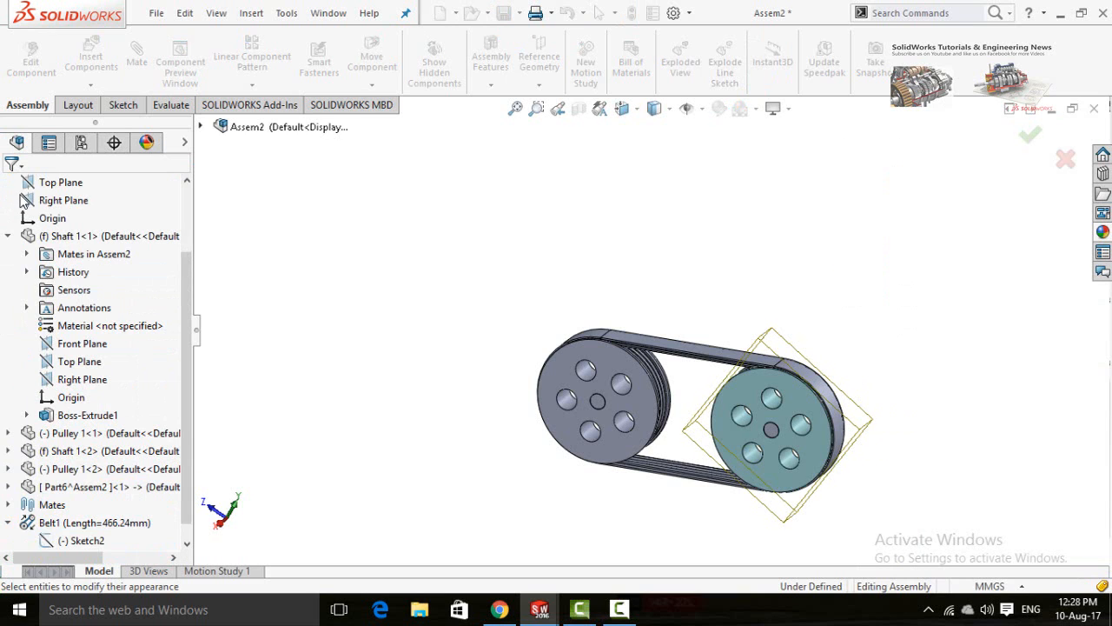
Apply a light green colour from the standard swatches to the whole Pulley 1<2> component.
click(607, 362)
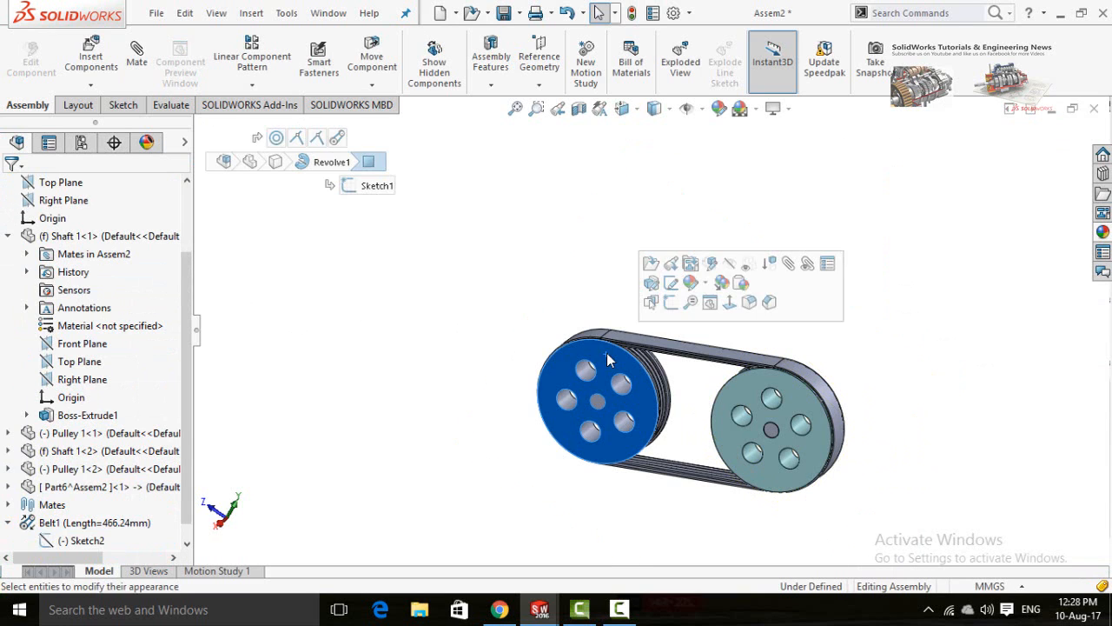
click(703, 286)
click(696, 321)
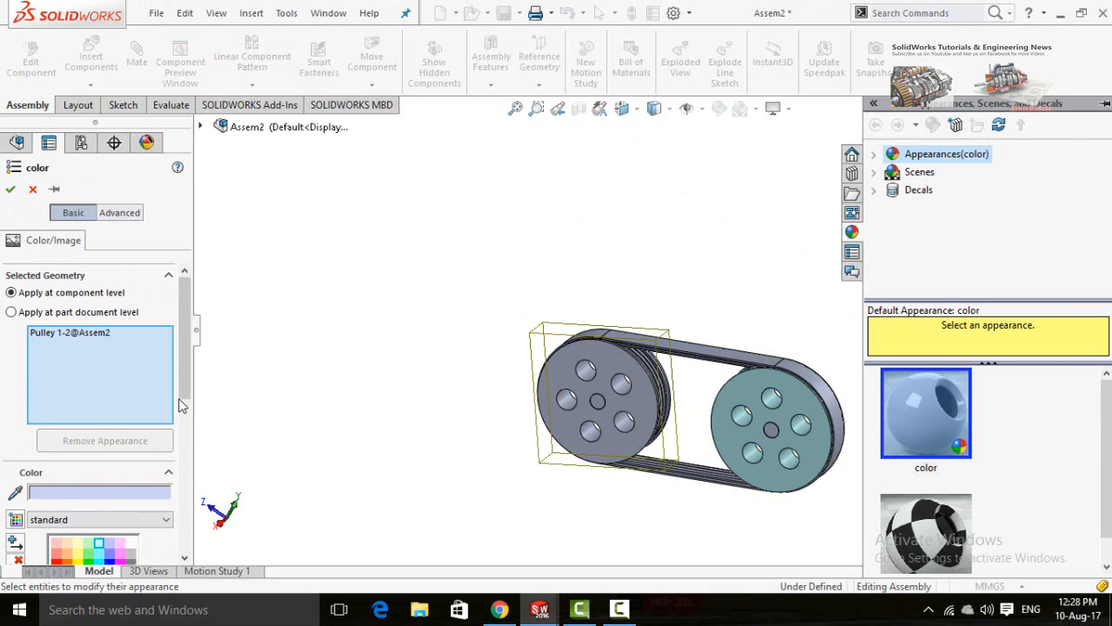
scroll(182, 405, down, 5)
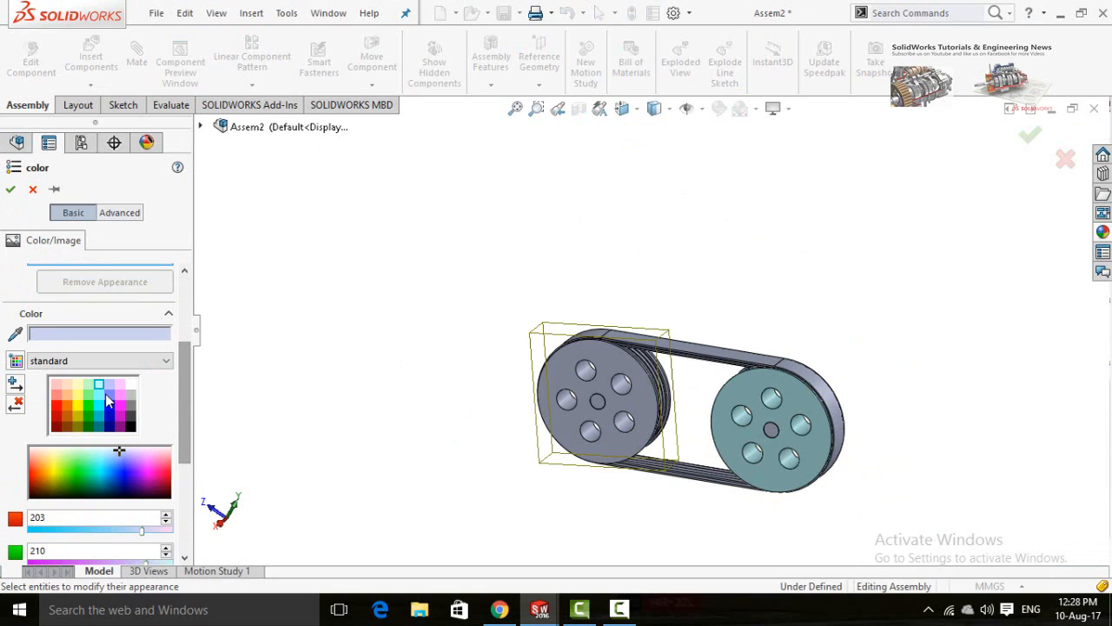
click(88, 385)
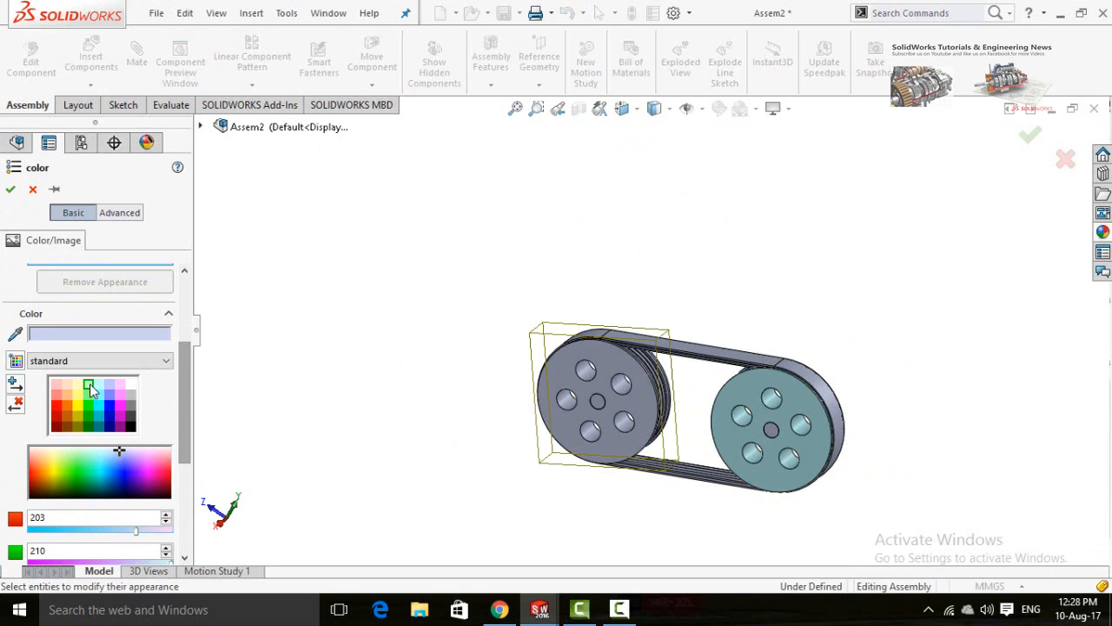
click(10, 189)
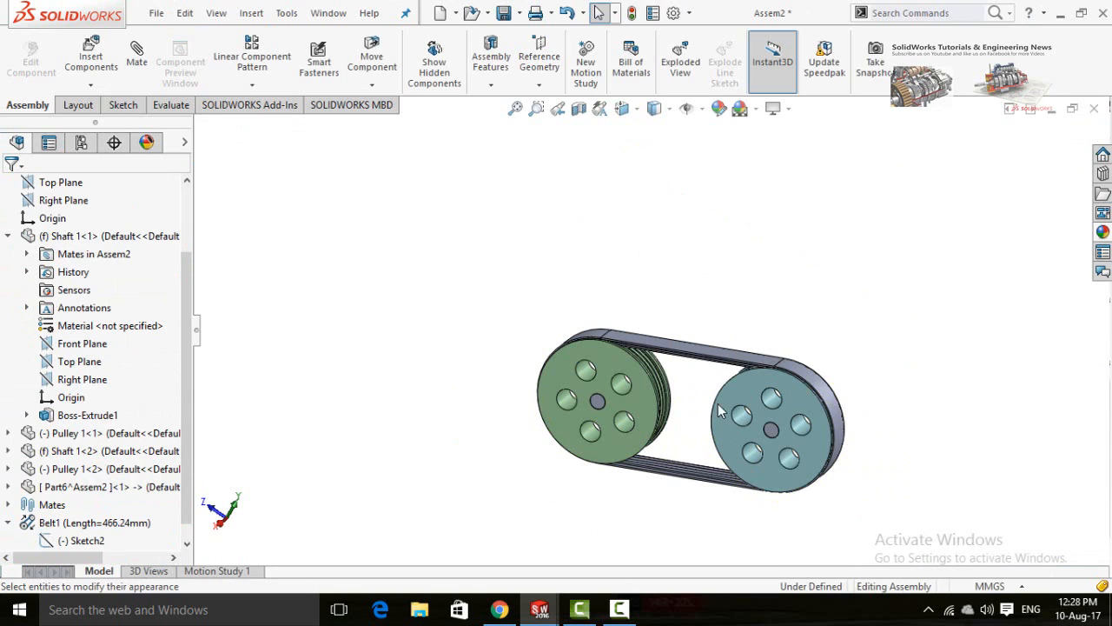
Examine from several angles, up close and from both sides, how the ribbed belt sits in the pulley grooves.
scroll(700, 399, down, 3)
middle_drag(700, 400, 623, 474)
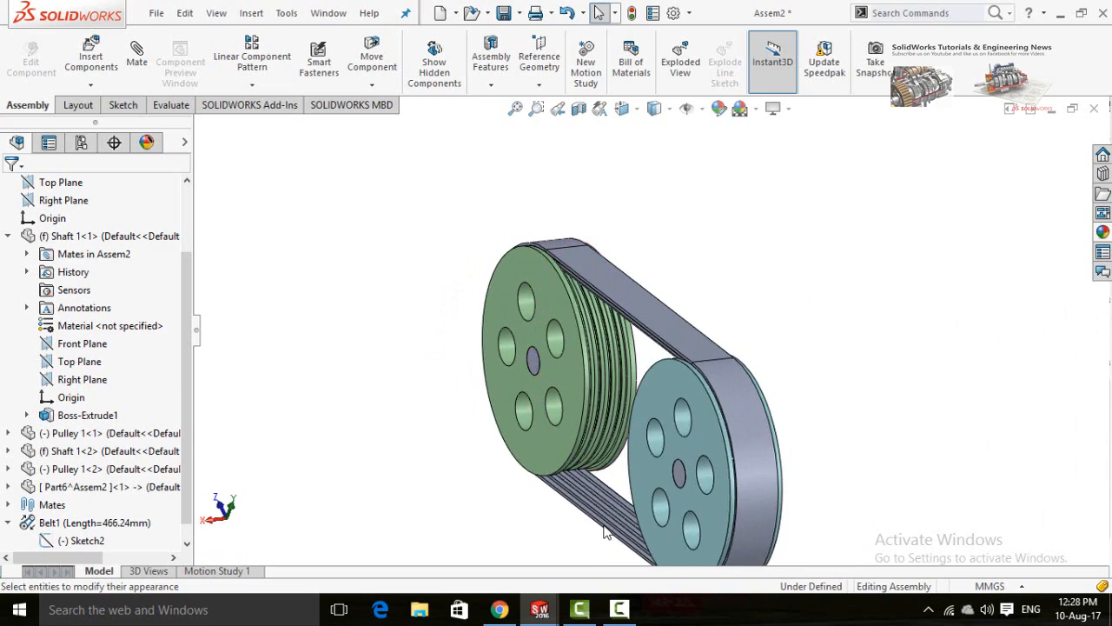
scroll(607, 529, down, 3)
middle_drag(607, 530, 492, 485)
scroll(824, 510, down, 3)
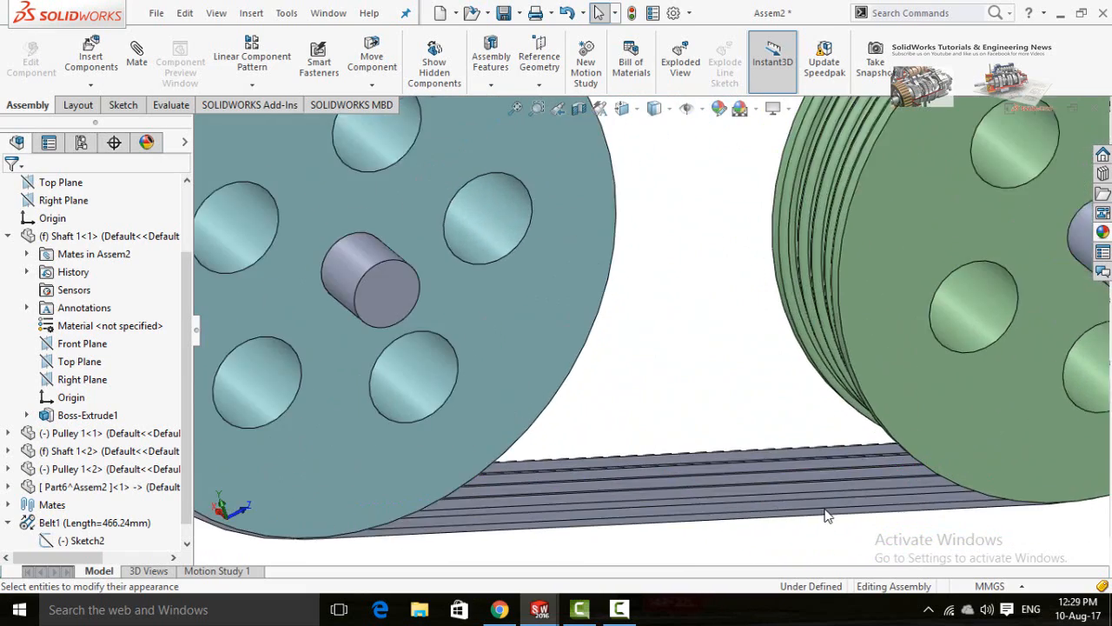
scroll(824, 509, up, 3)
scroll(826, 515, up, 5)
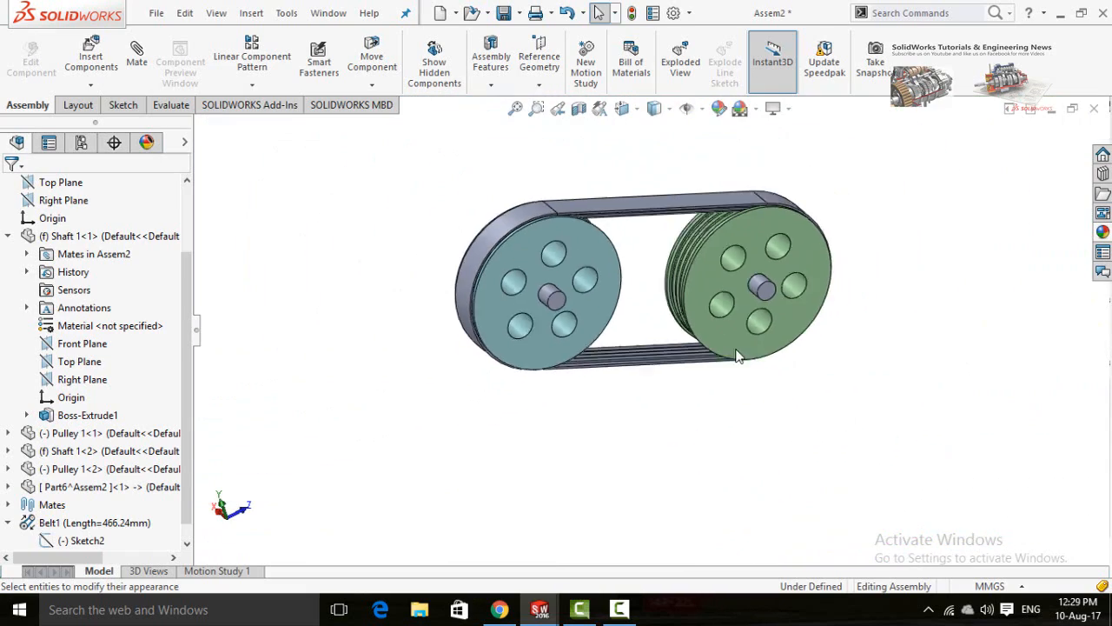
middle_drag(463, 280, 606, 209)
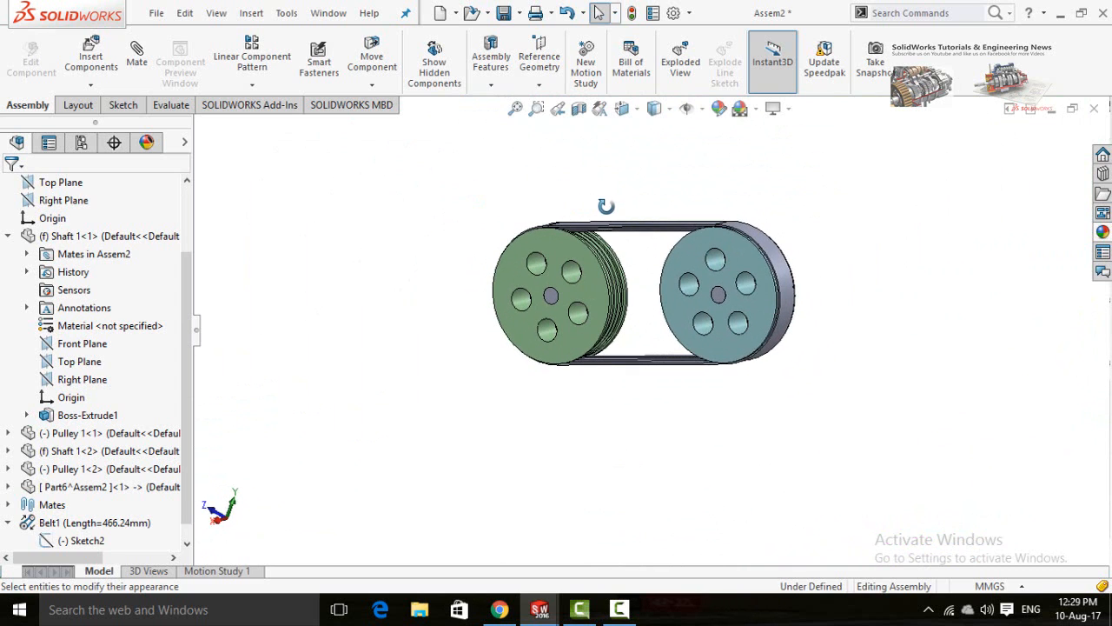
Preview a section on the Front Plane offset 72 mm to inspect the belt's ribbed cross-section, and close it without applying.
click(581, 116)
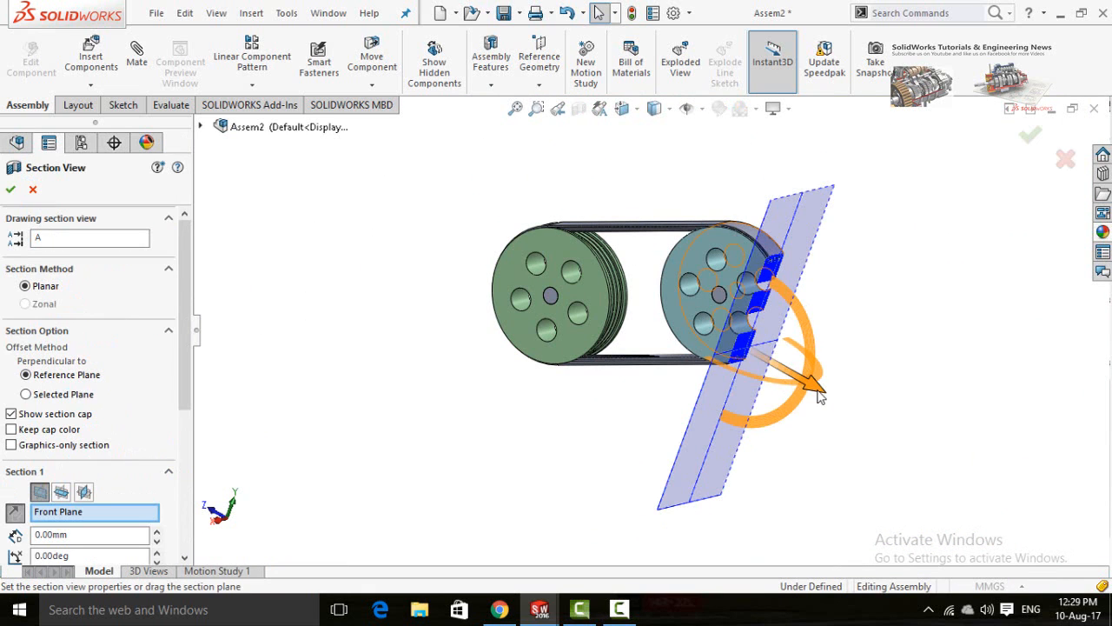
drag(821, 395, 694, 316)
middle_drag(717, 242, 681, 221)
scroll(660, 234, down, 4)
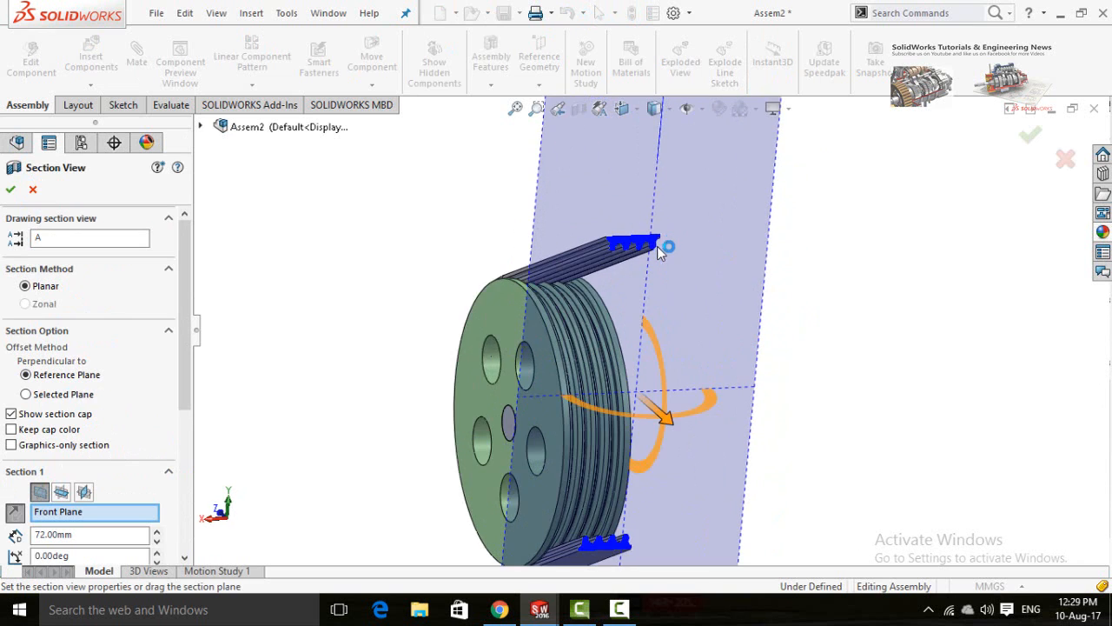
scroll(657, 246, down, 1)
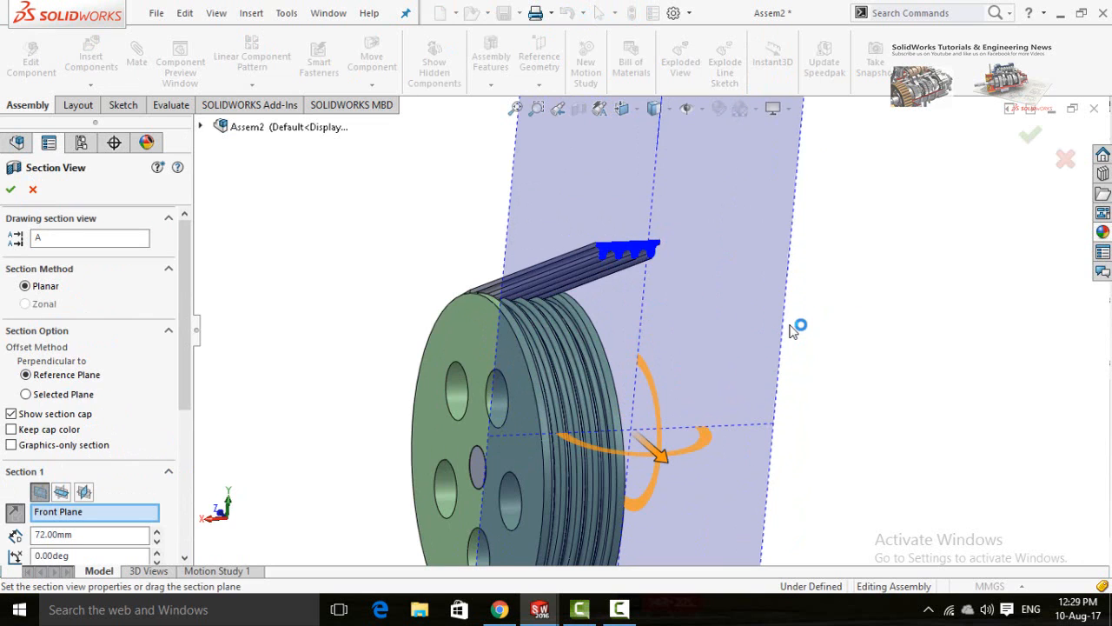
scroll(793, 331, up, 2)
click(1066, 158)
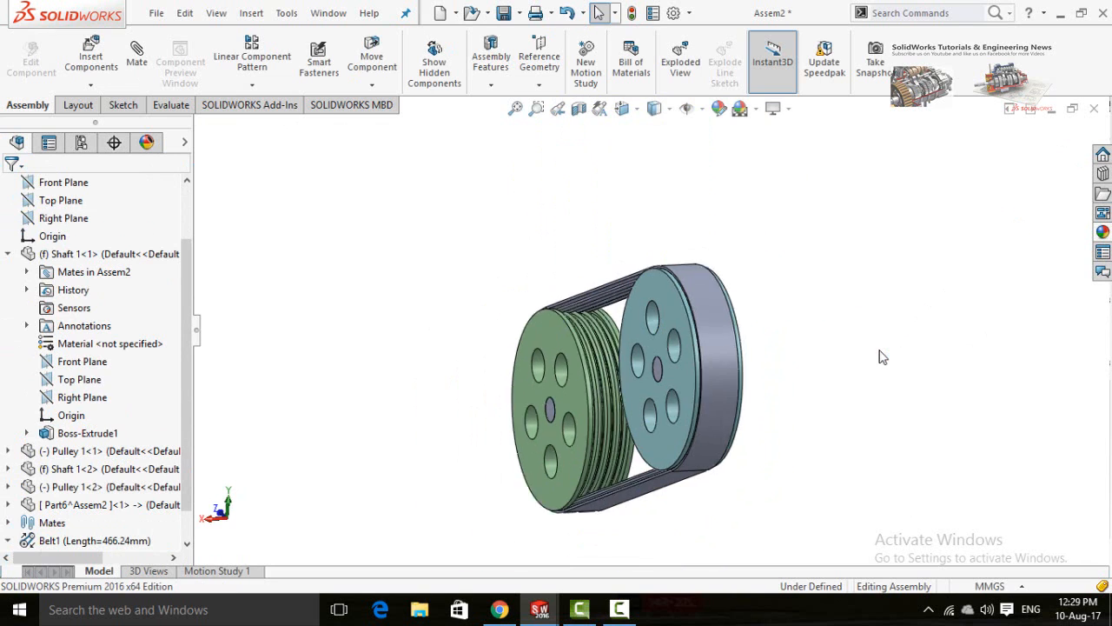
Turn the green pulley about its shaft to check that the belt drives the other pulley, and clear the selection.
scroll(783, 305, up, 3)
middle_drag(764, 290, 826, 341)
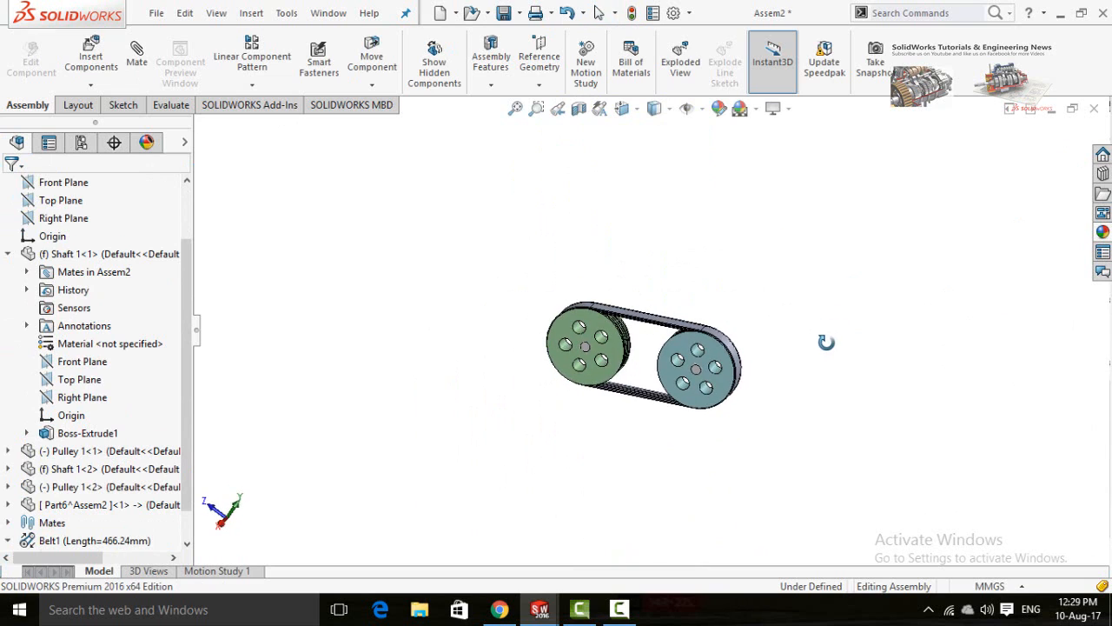
click(580, 358)
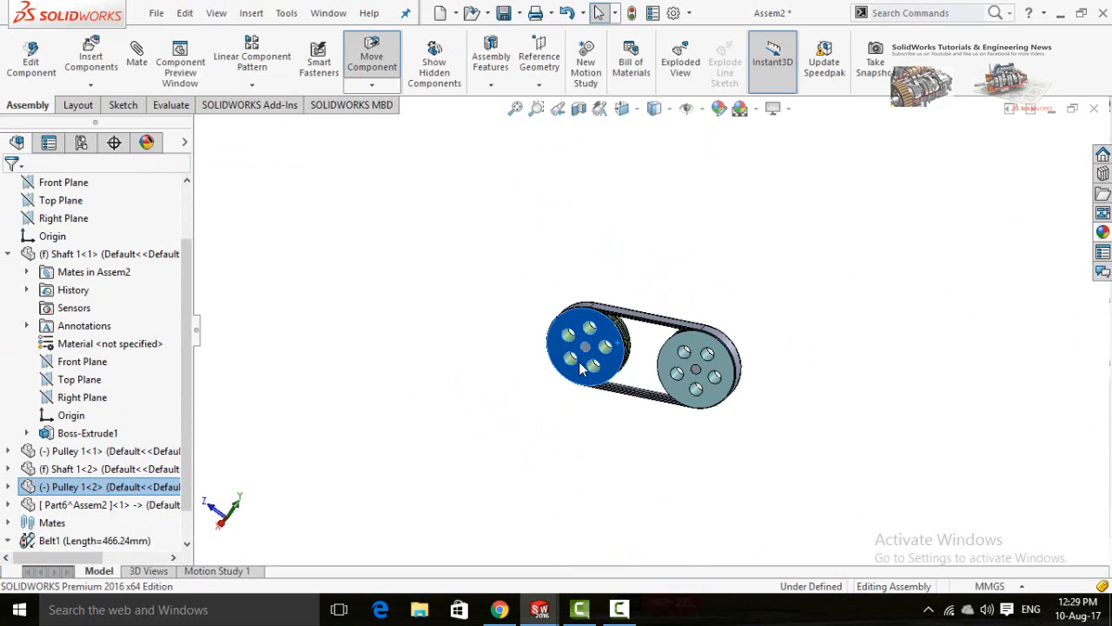
scroll(640, 369, down, 1)
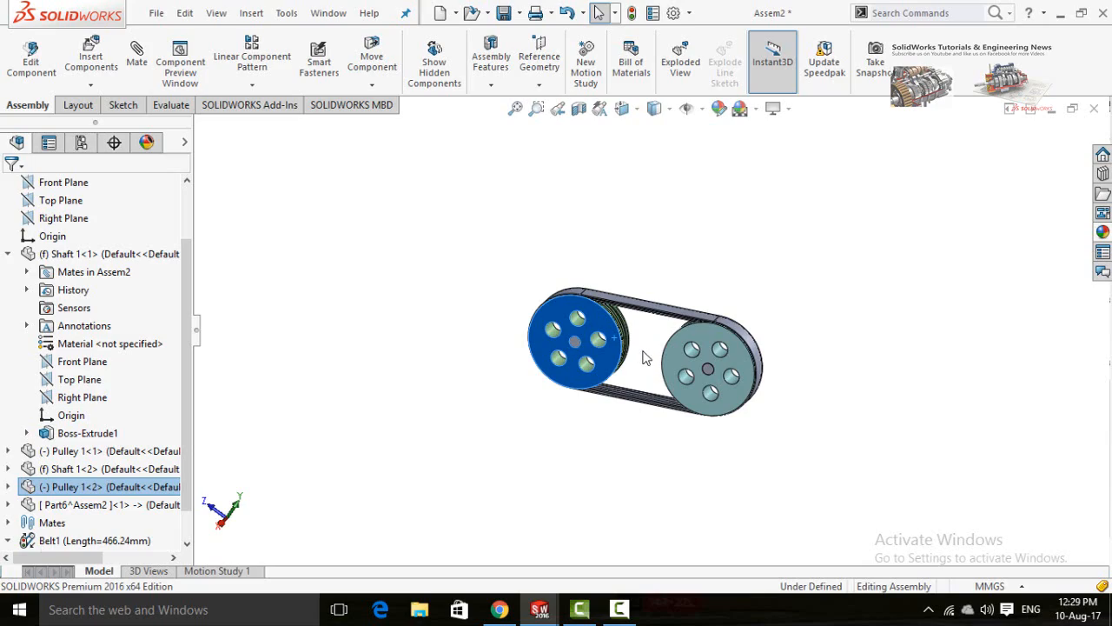
click(648, 363)
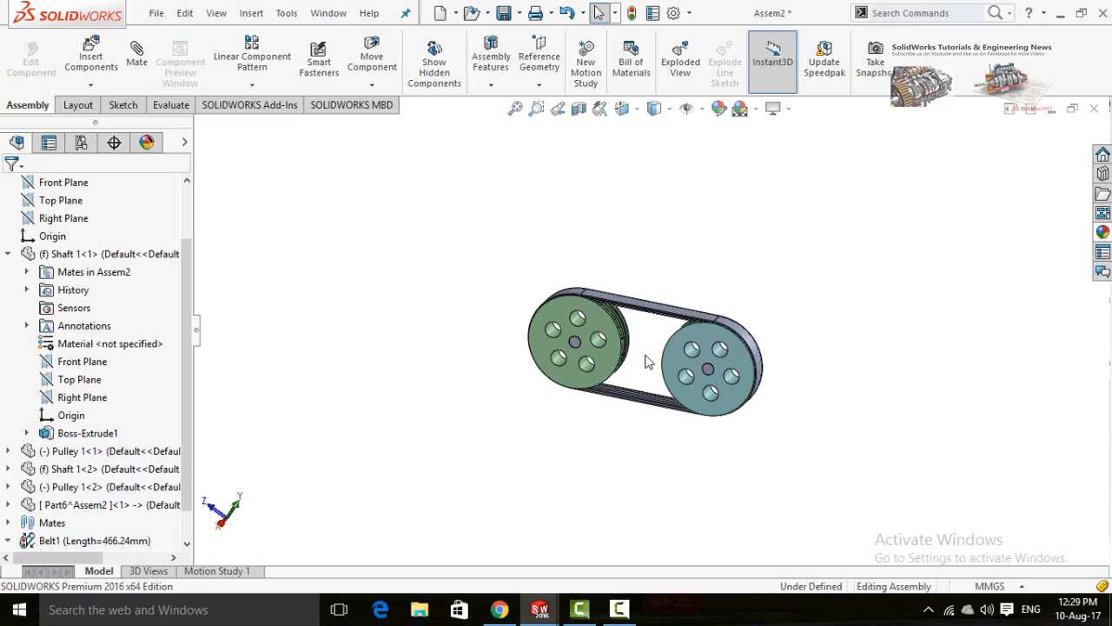